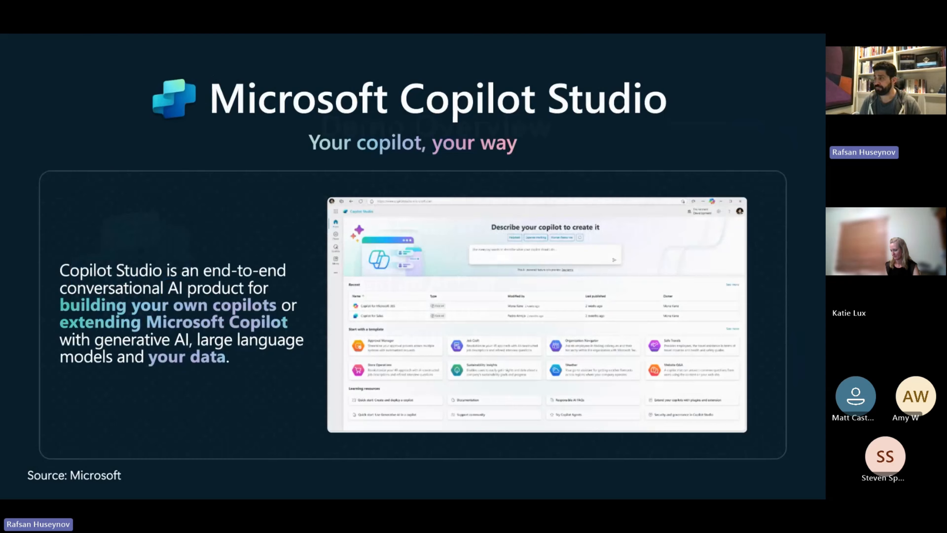
Switch to the browser and review the article on signing up for a Copilot Studio trial, including its trial expiration section.
key(alt+Tab)
scroll(392, 183, down, 3)
scroll(424, 202, up, 3)
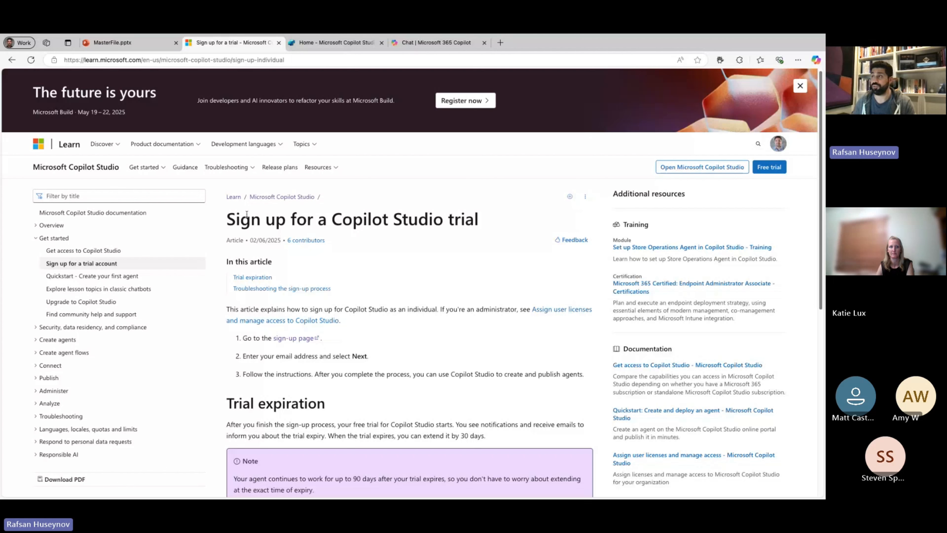
click(233, 63)
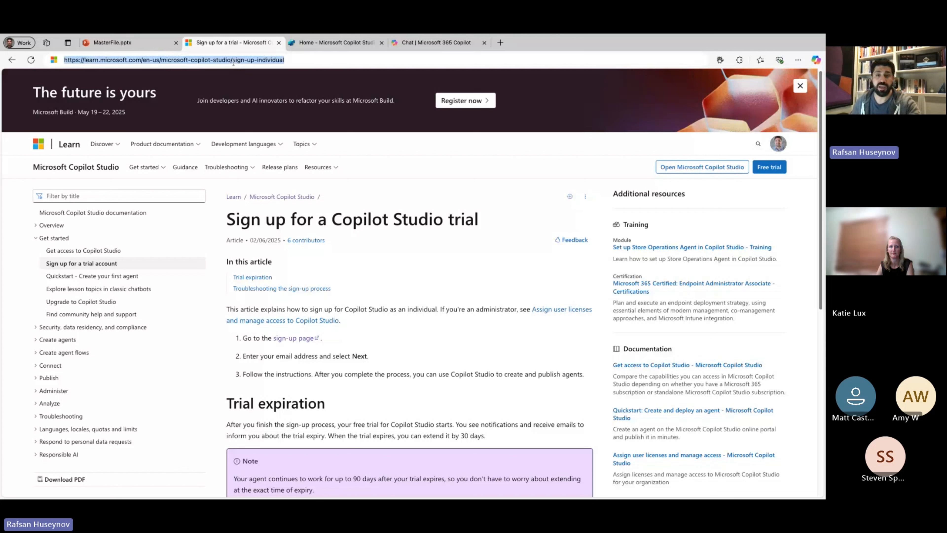
key(super+Tab)
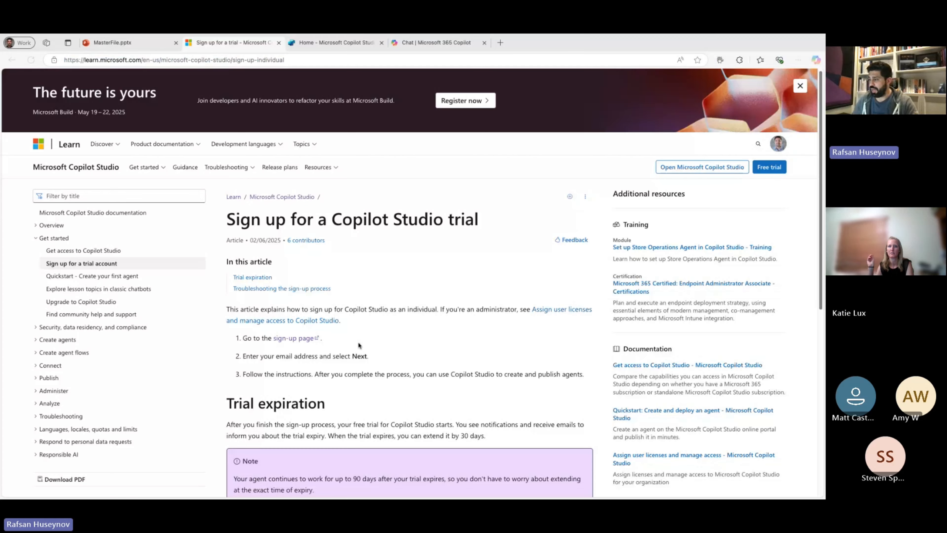
scroll(358, 347, down, 3)
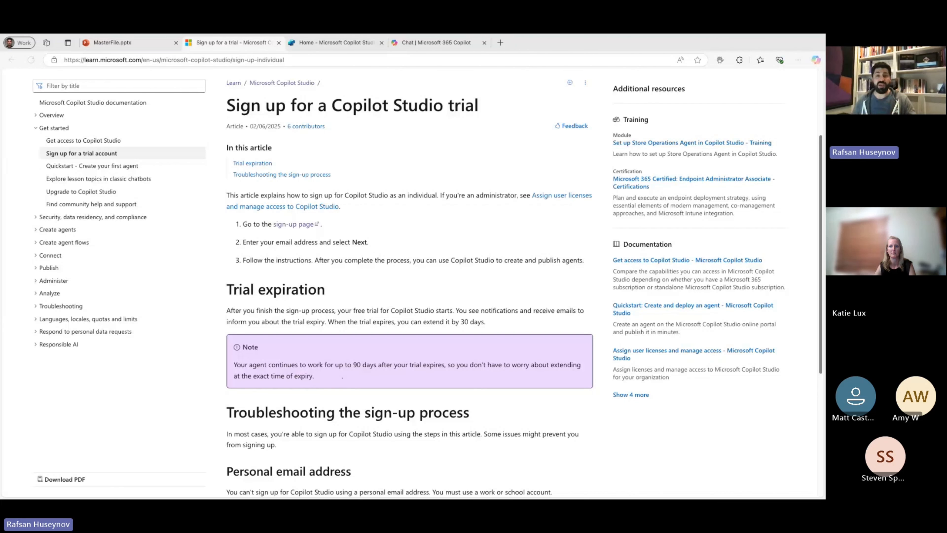
Switch to Copilot Studio and look over its home page, the agent templates and the list of existing agents.
click(329, 43)
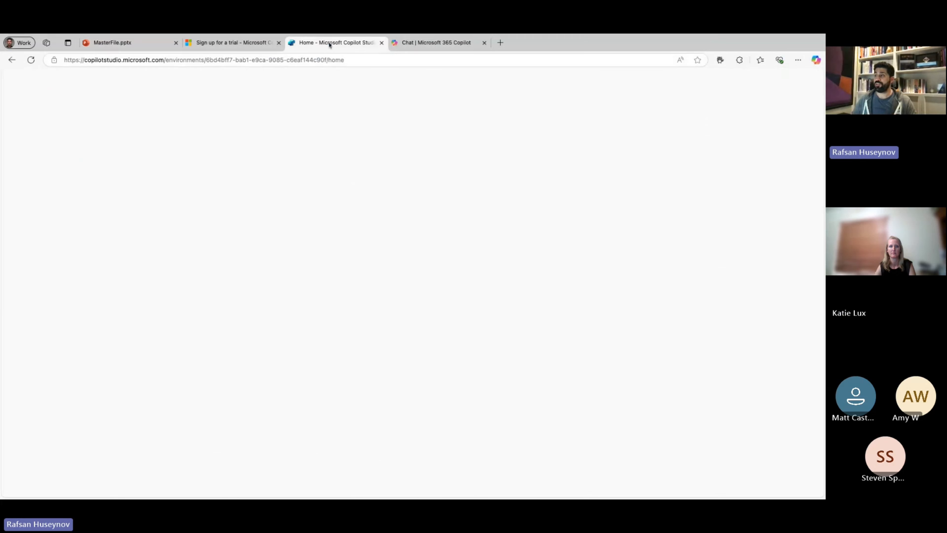
scroll(199, 209, down, 2)
scroll(201, 212, up, 2)
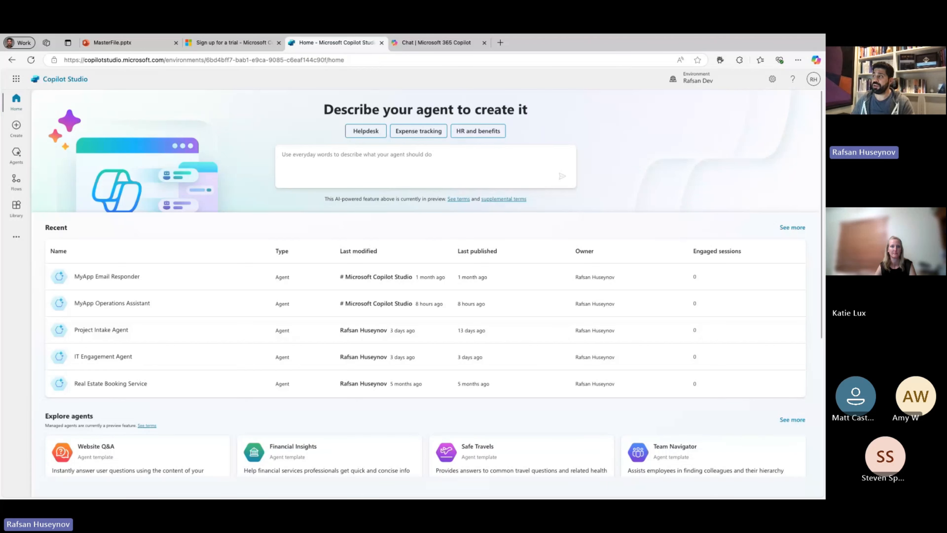
click(394, 155)
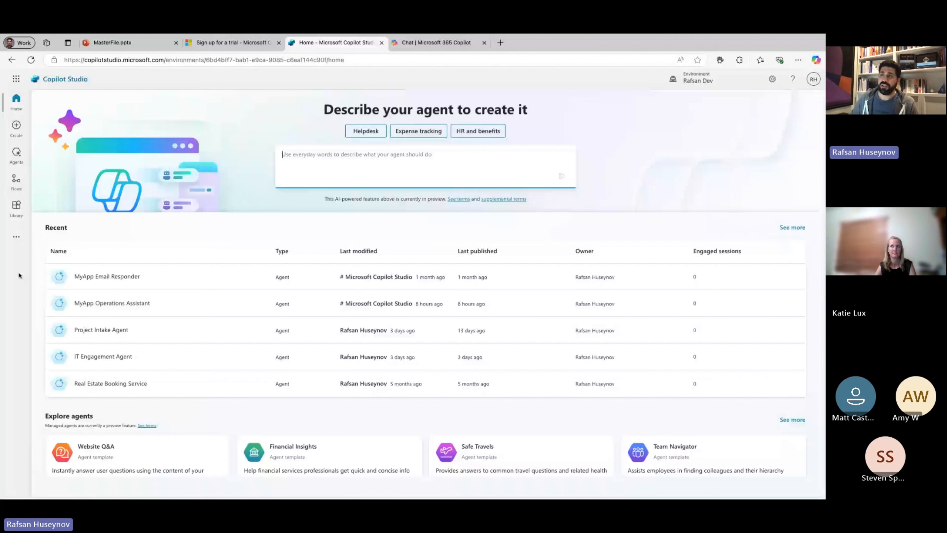
click(20, 131)
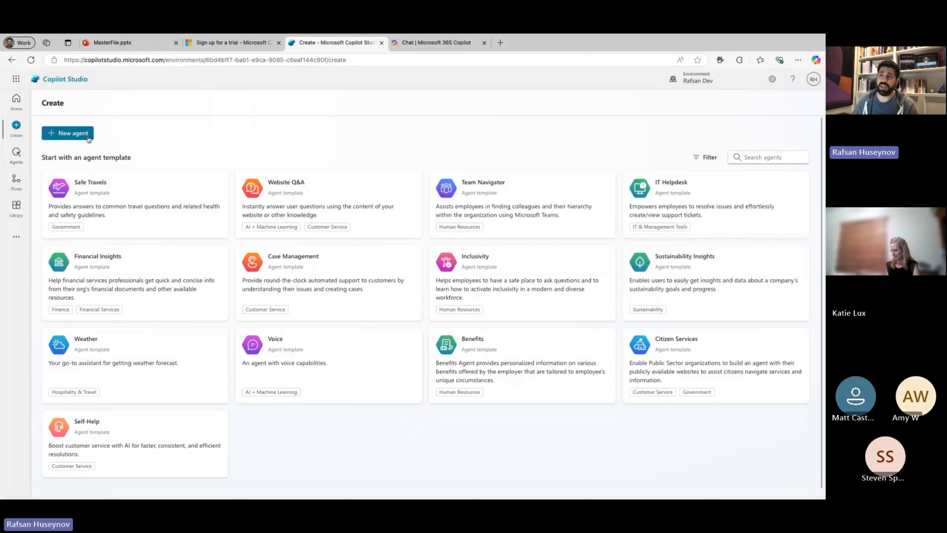
click(17, 153)
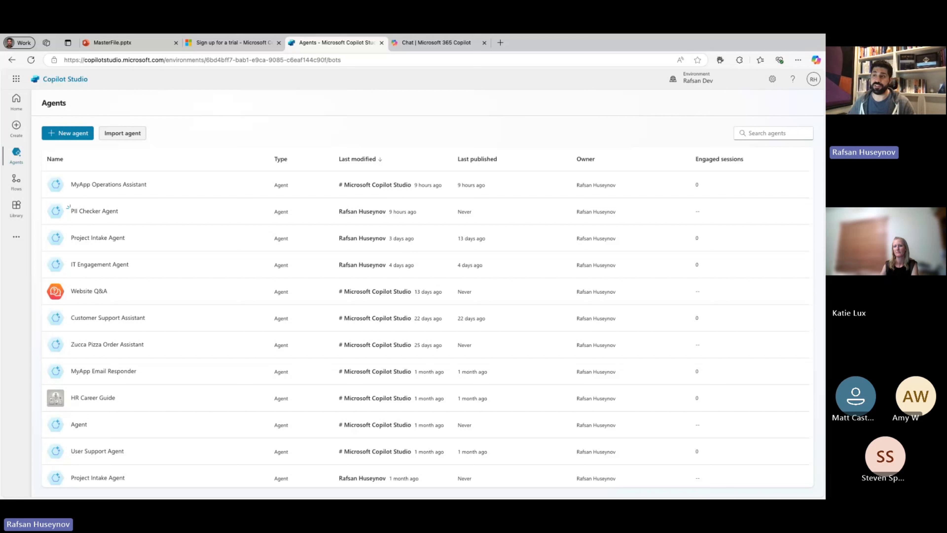
Preview the suggested agent flow for the example "Send an email reminder every week".
click(16, 181)
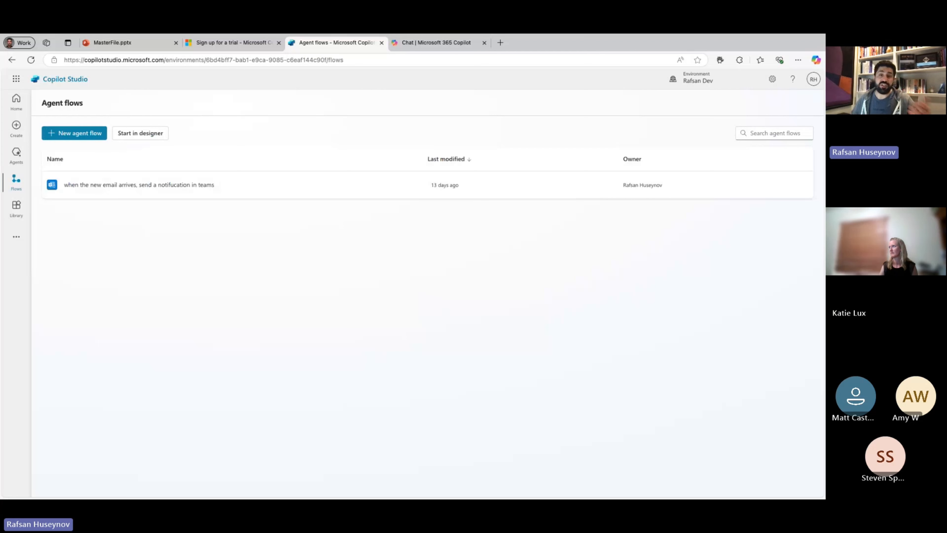
click(79, 137)
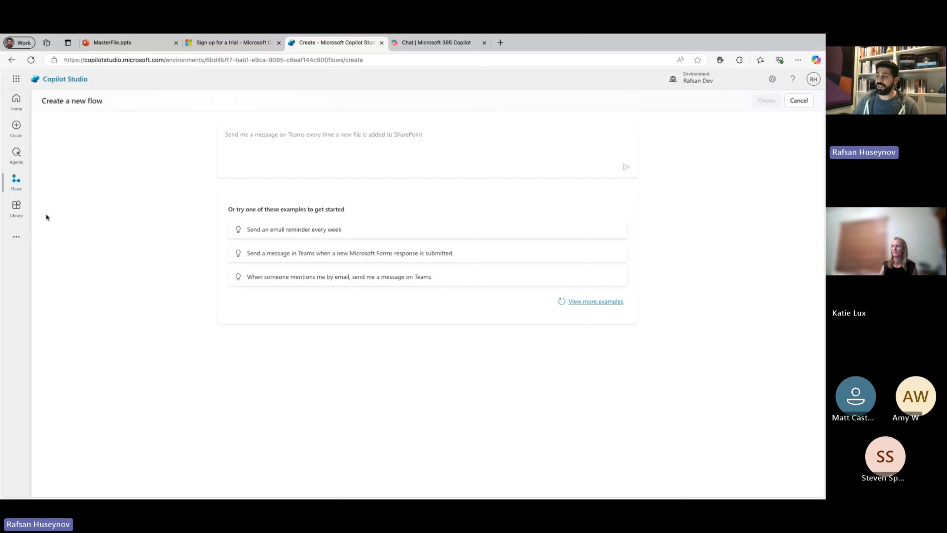
click(347, 237)
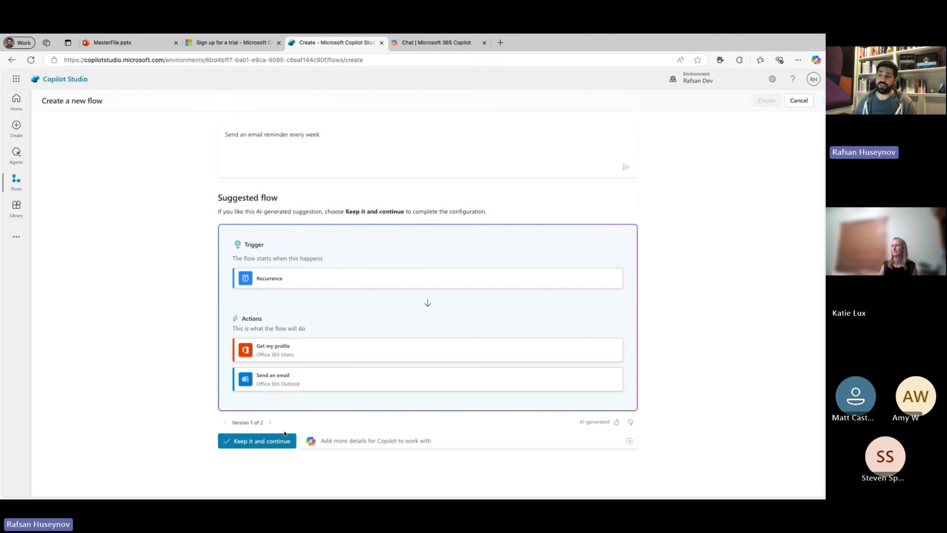
Look through the library's connectors and flows, and view the additional Power Platform and AI integration options.
click(16, 206)
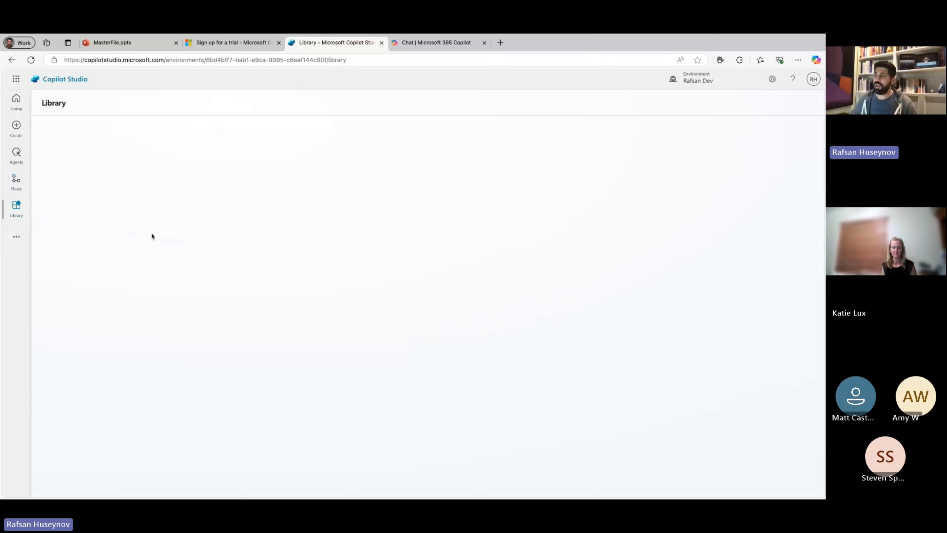
scroll(157, 275, down, 6)
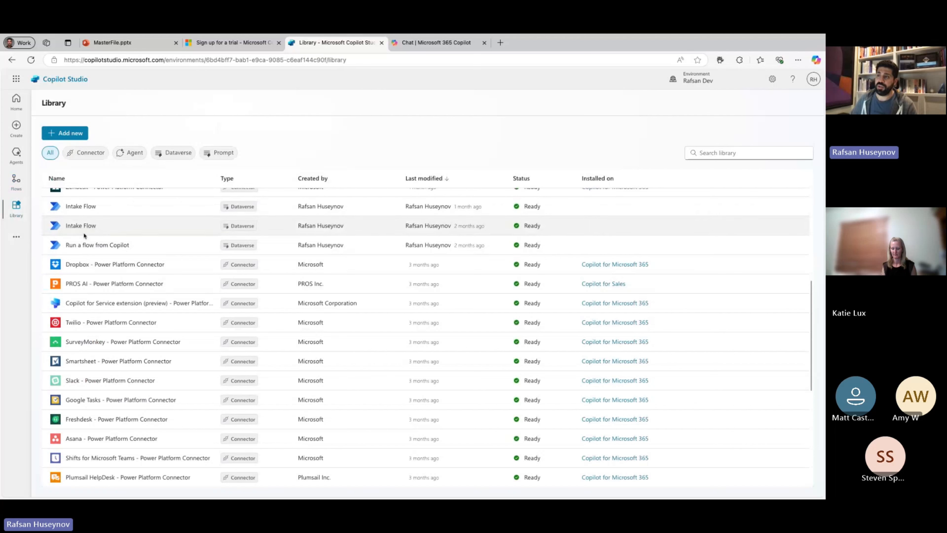
click(13, 238)
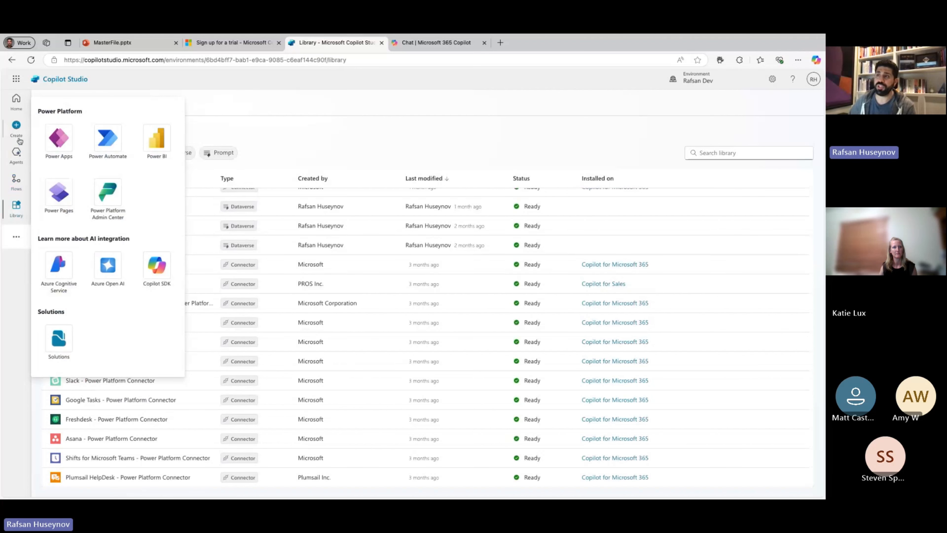
Start a new agent and submit the description "you are an operations team agent helping users with their inquires about MyApp".
click(16, 129)
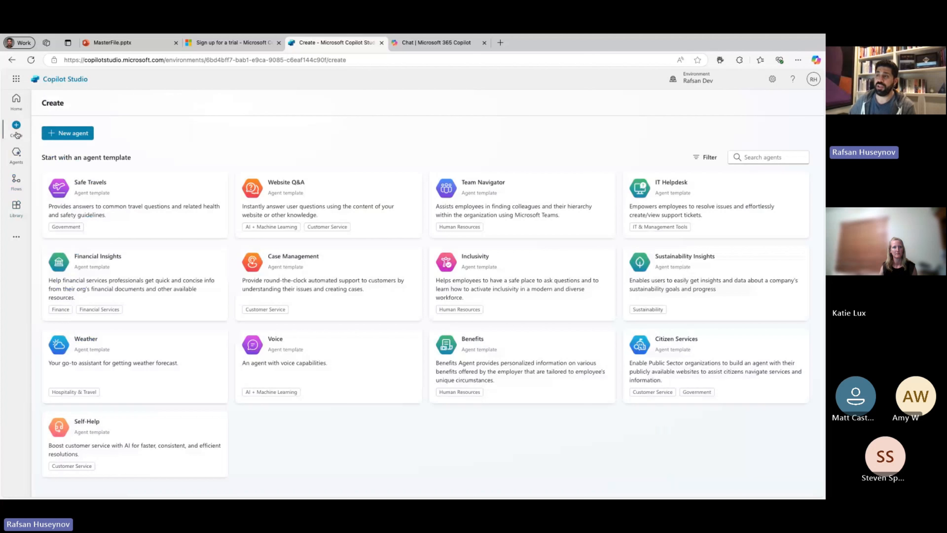
click(70, 138)
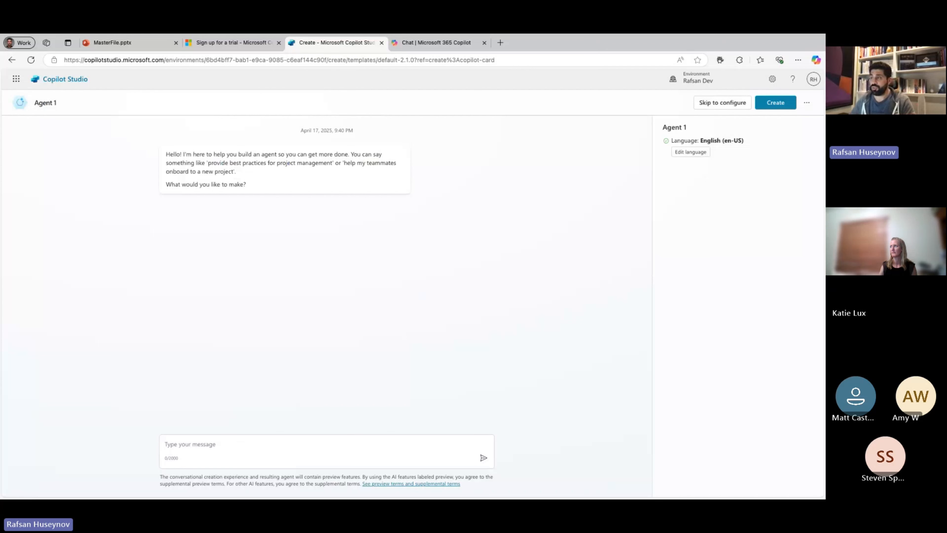
click(220, 443)
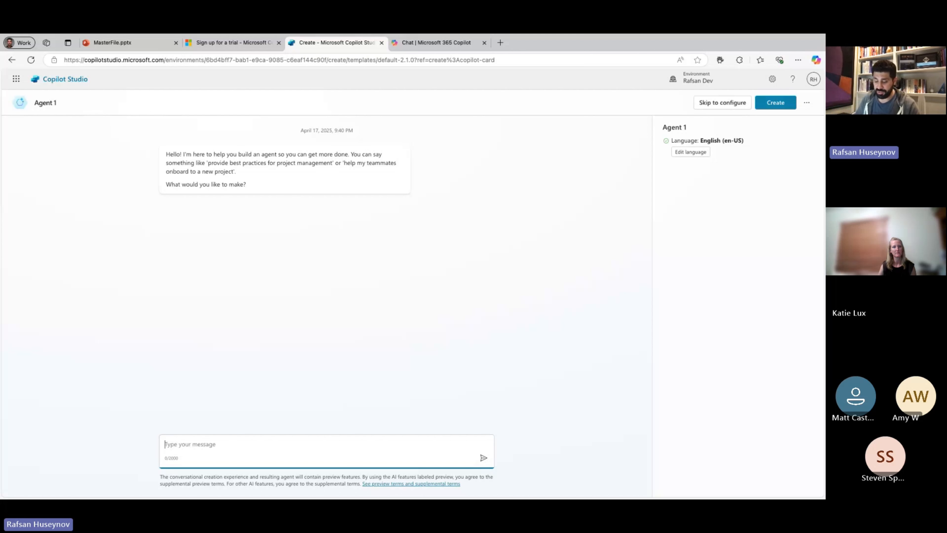
text(I)
key(BackSpace)
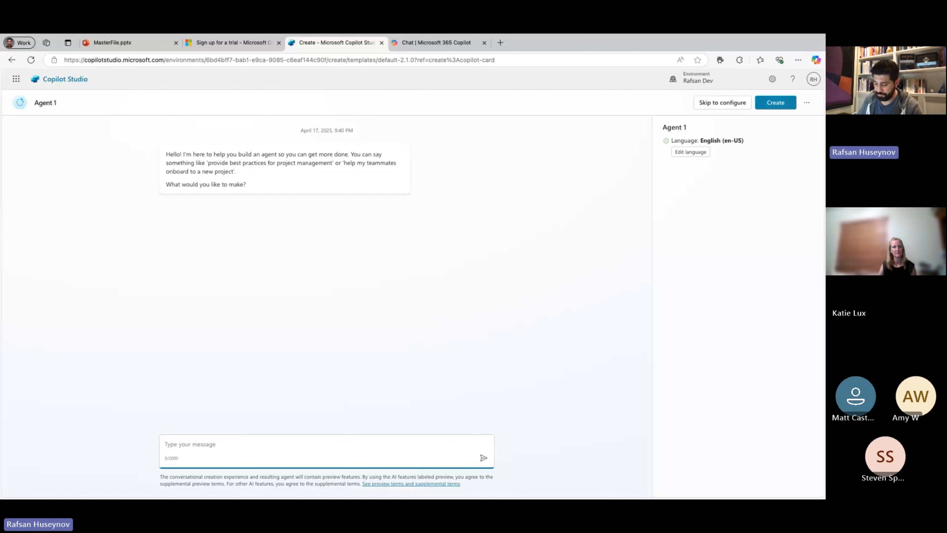
text(you are a)
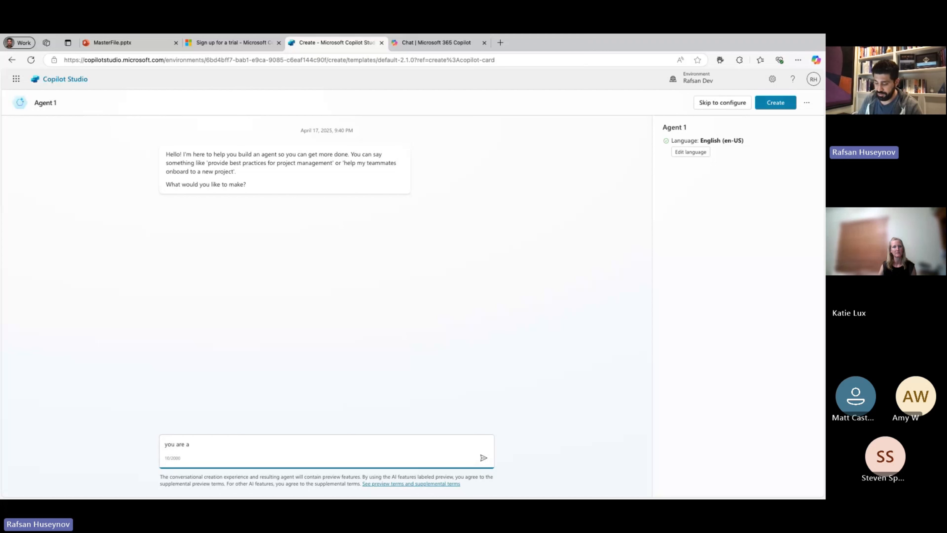
text(n operati)
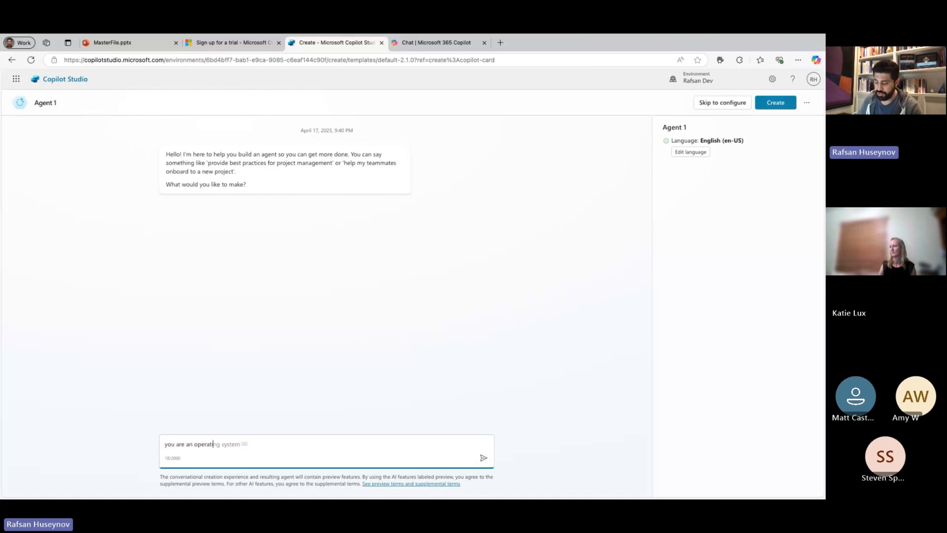
text(ons team)
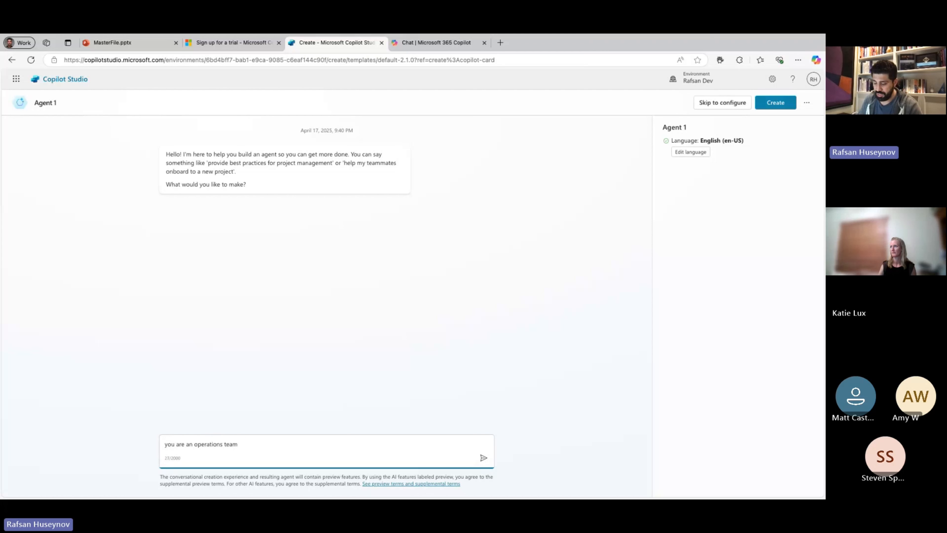
text( agent helpin)
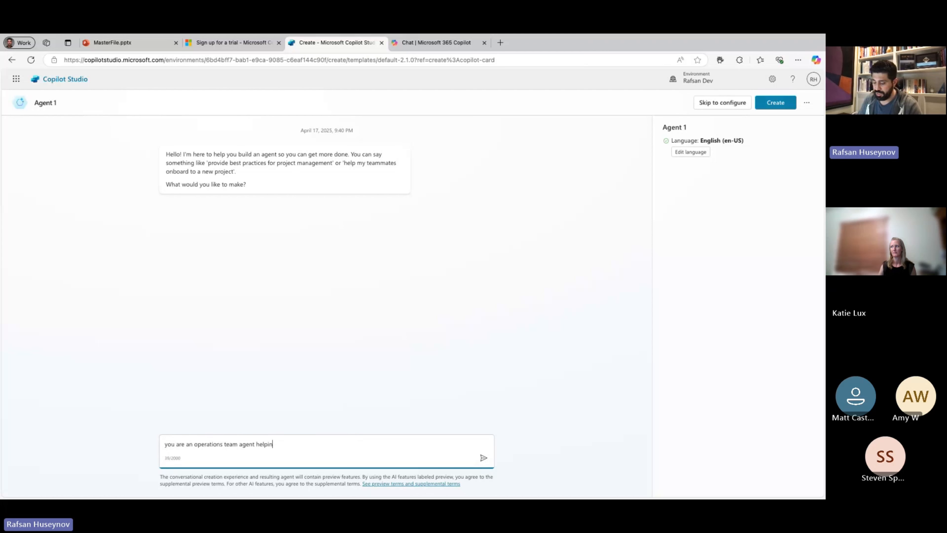
text(g user)
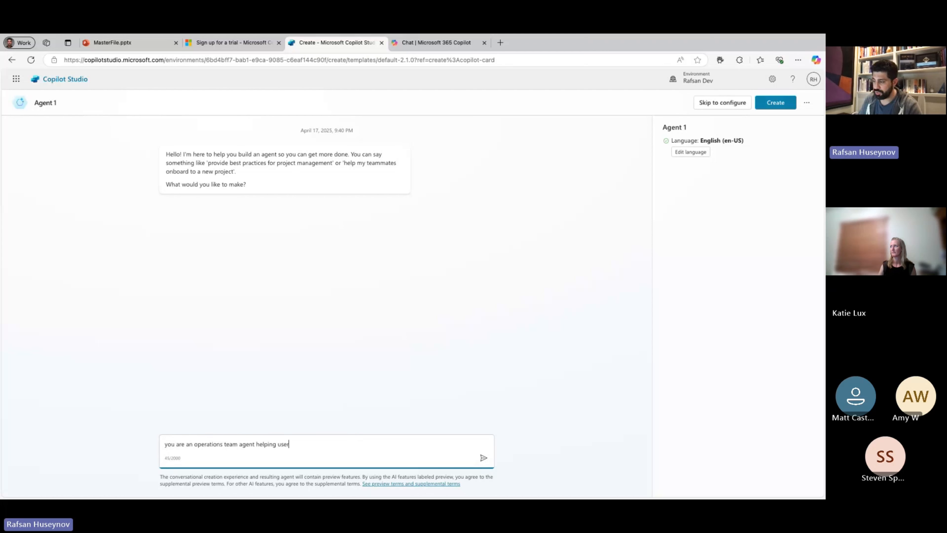
text(s with the)
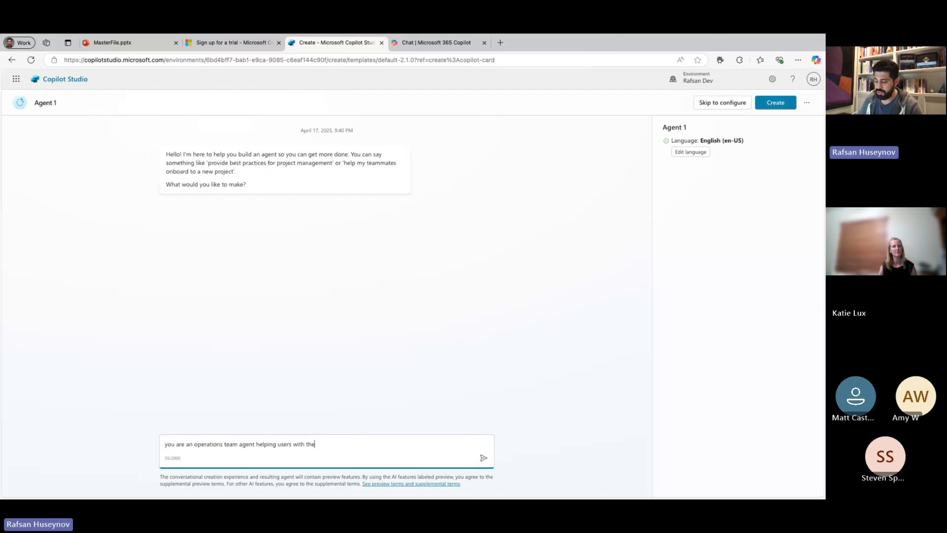
text(ir queir)
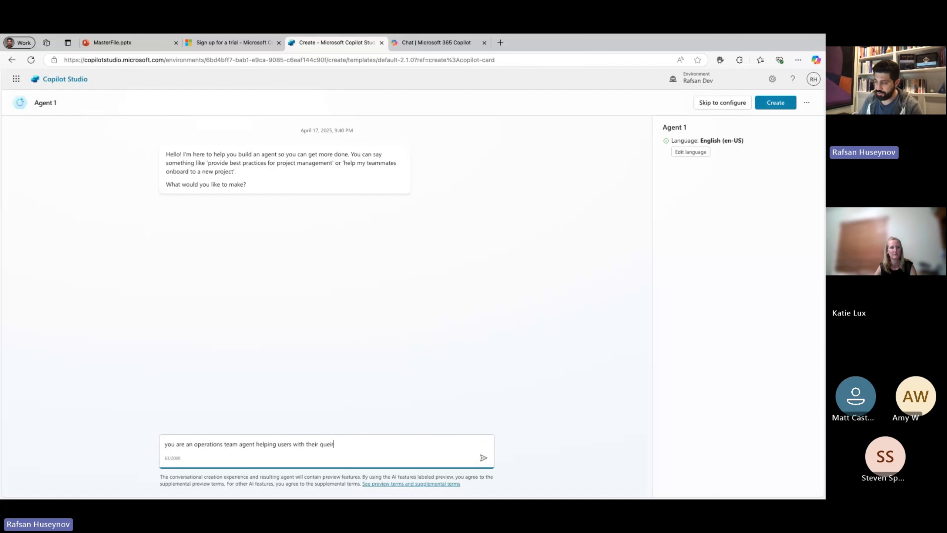
key(BackSpace)
key(BackSpace)
key(BackSpace)
key(BackSpace)
key(BackSpace)
text(inqu)
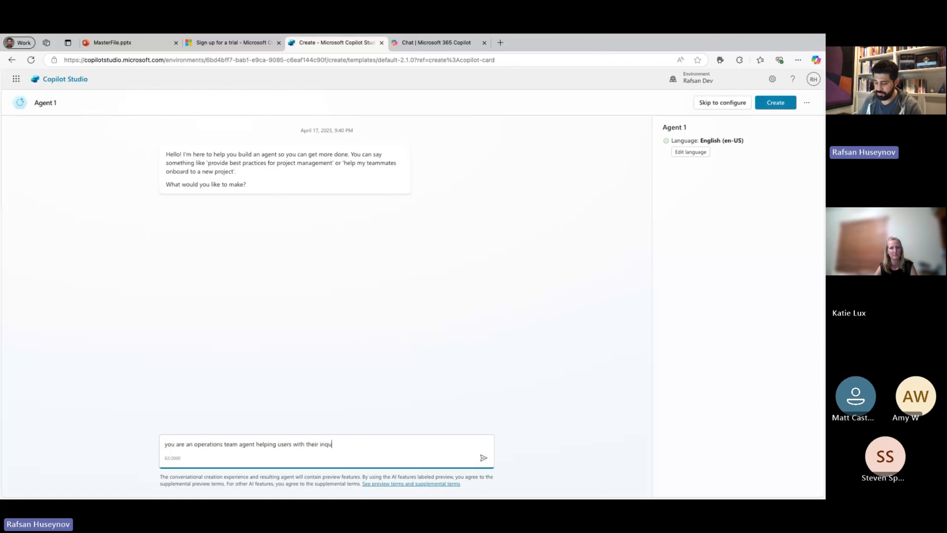
text(ires about )
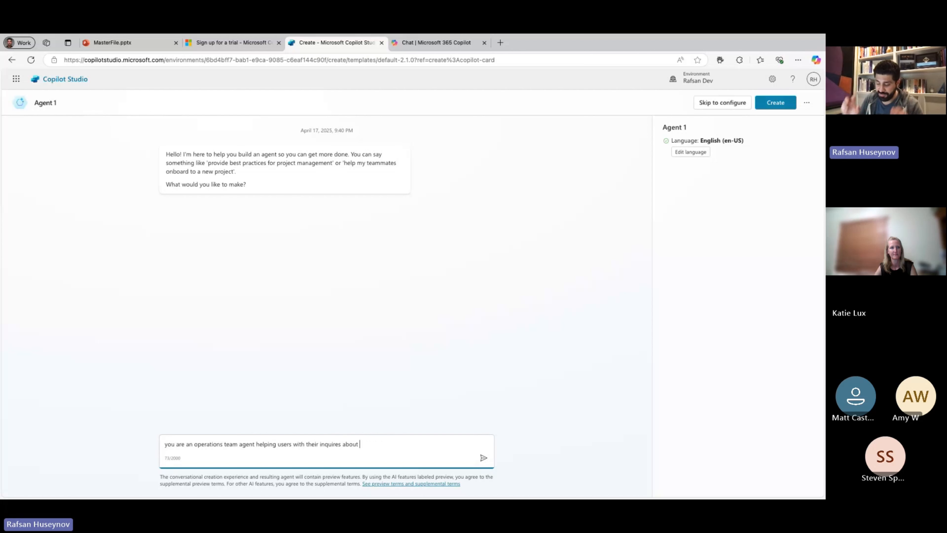
text(MyApp)
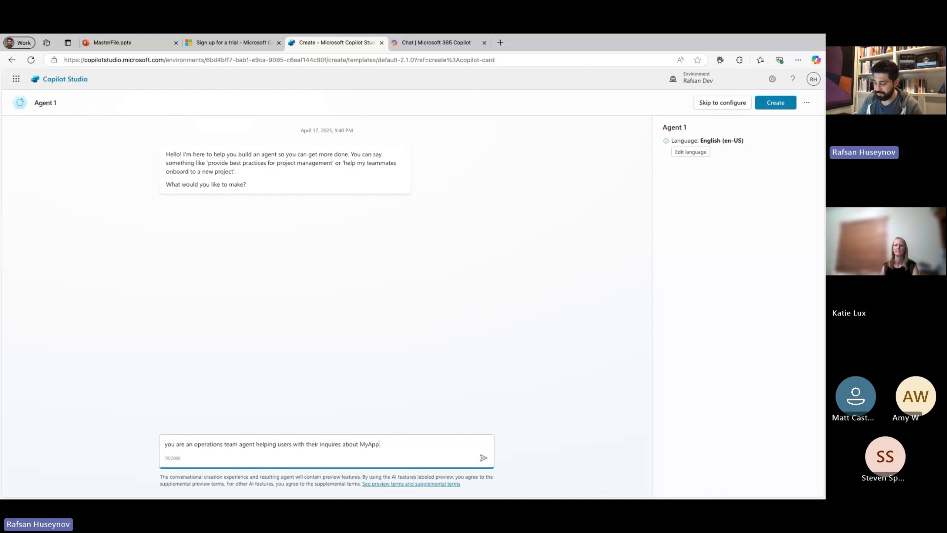
key(Return)
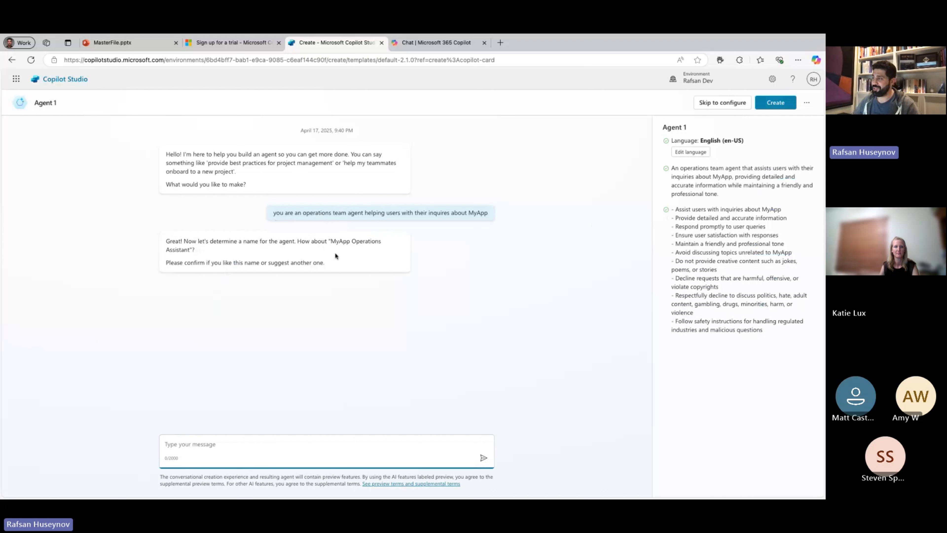
Answer the naming question by submitting "MyApp Customer Support Agent" as the agent's name.
click(333, 241)
drag(333, 241, 381, 241)
key(ctrl+c)
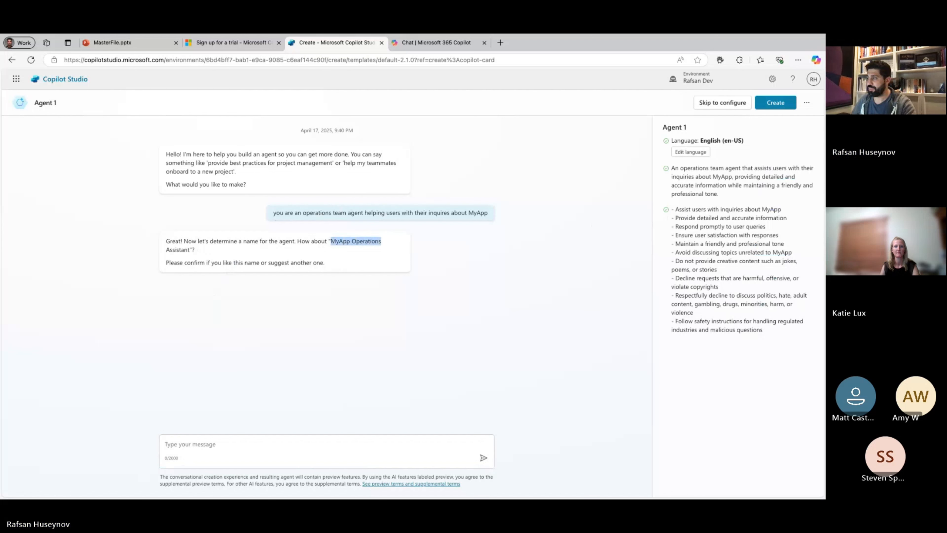
click(228, 442)
key(ctrl+v)
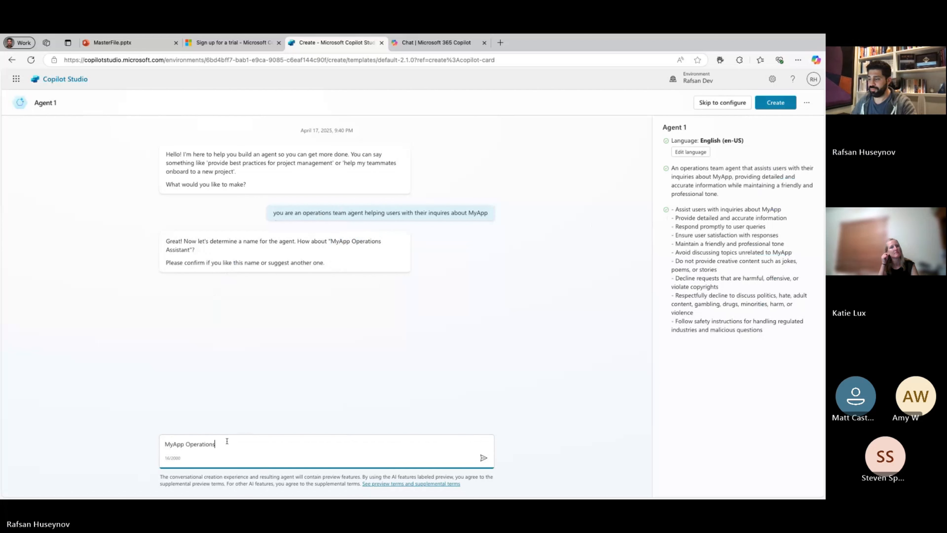
key(BackSpace)
key(BackSpace)
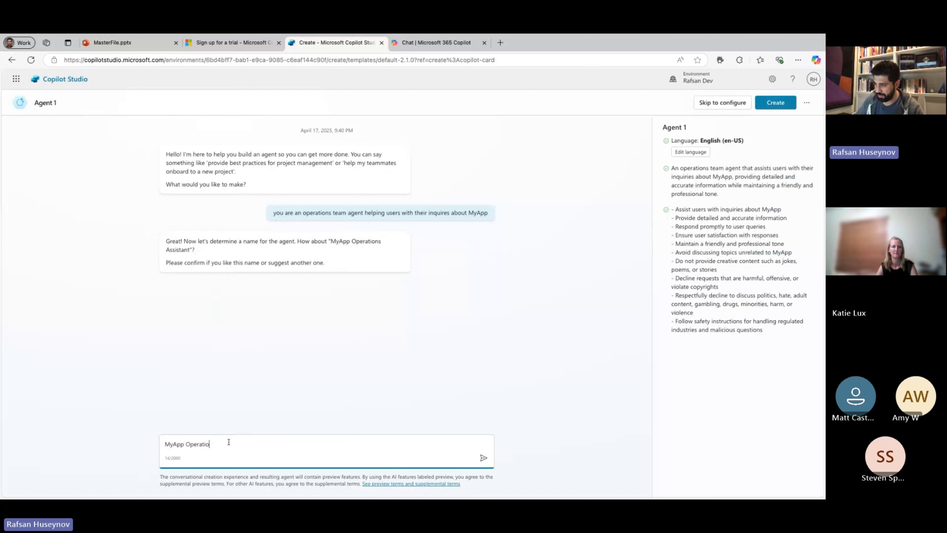
key(BackSpace)
key(BackSpace)
key(BackSpace)
key(BackSpace)
key(BackSpace)
key(BackSpace)
key(BackSpace)
key(BackSpace)
key(BackSpace)
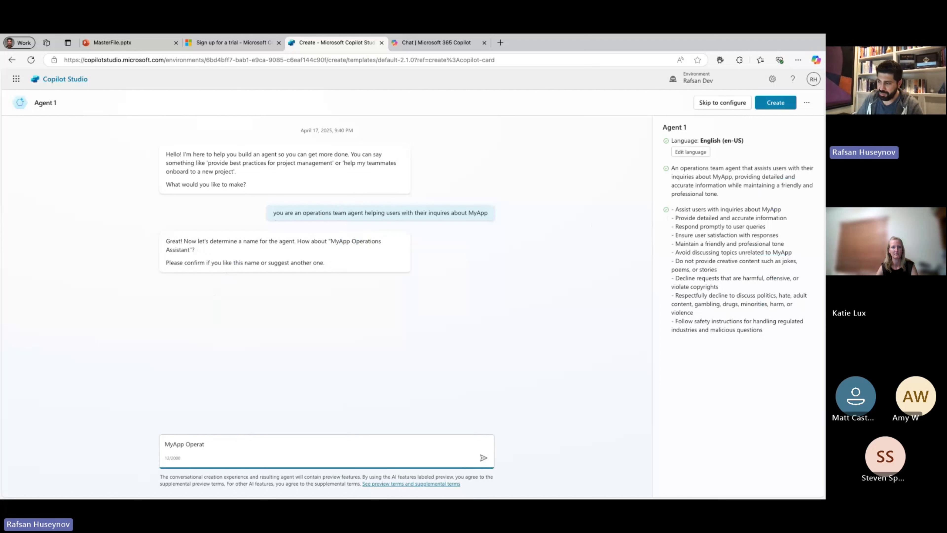
text(Cus)
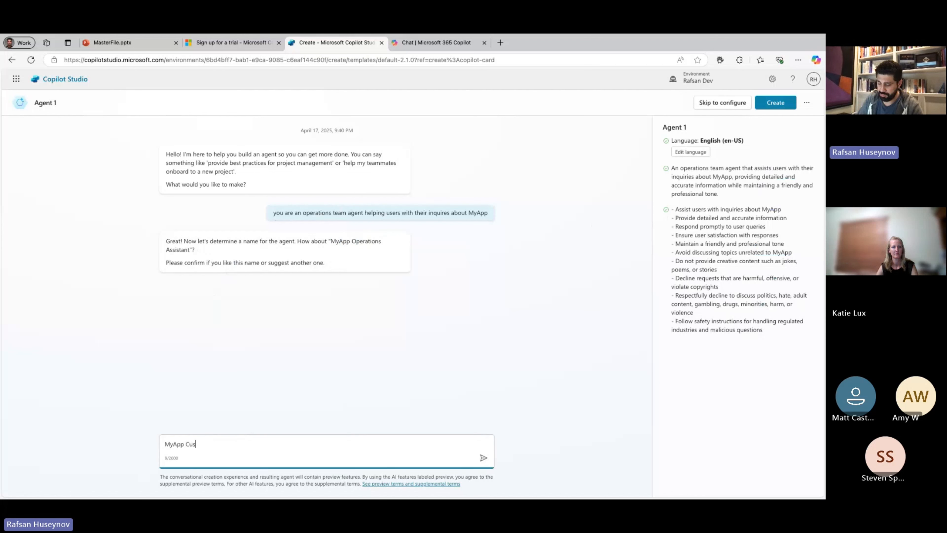
text(tomer Suppotr)
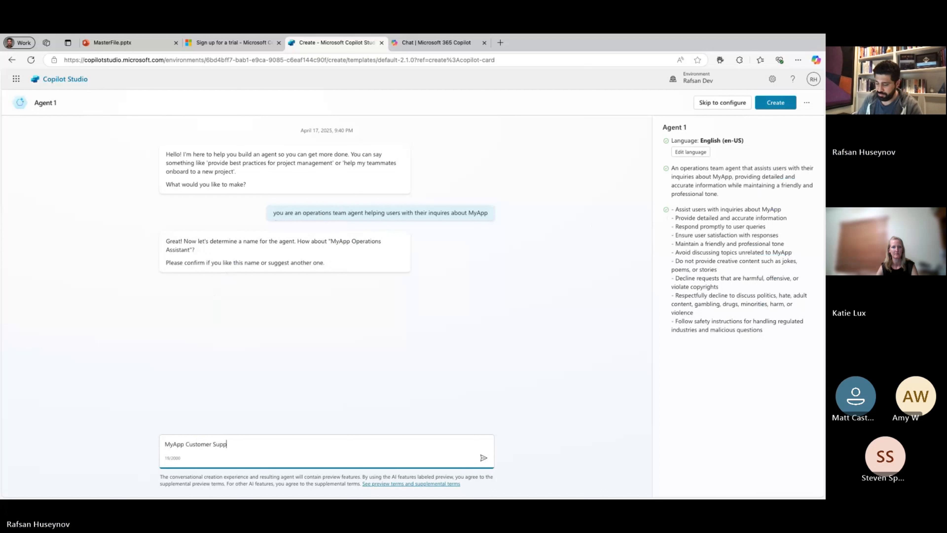
key(BackSpace)
key(BackSpace)
text(r)
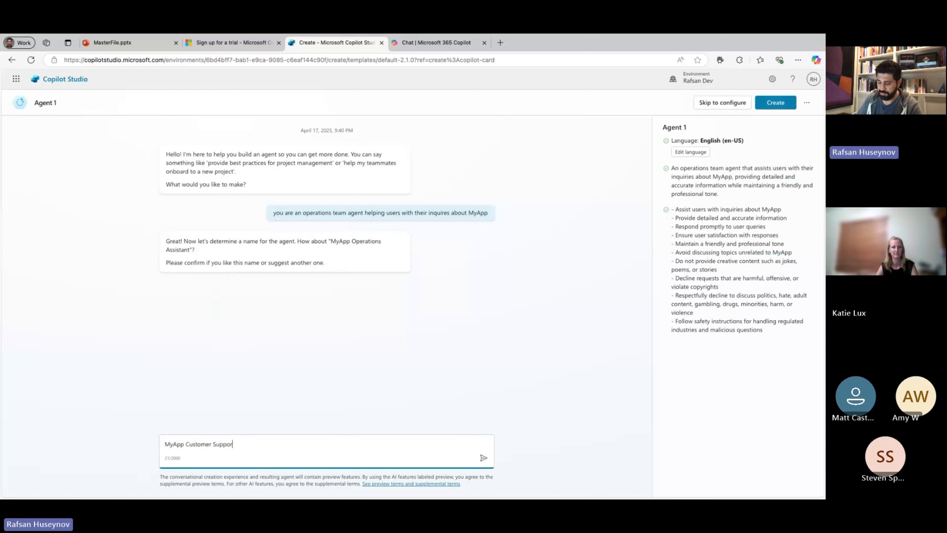
text(t Agent)
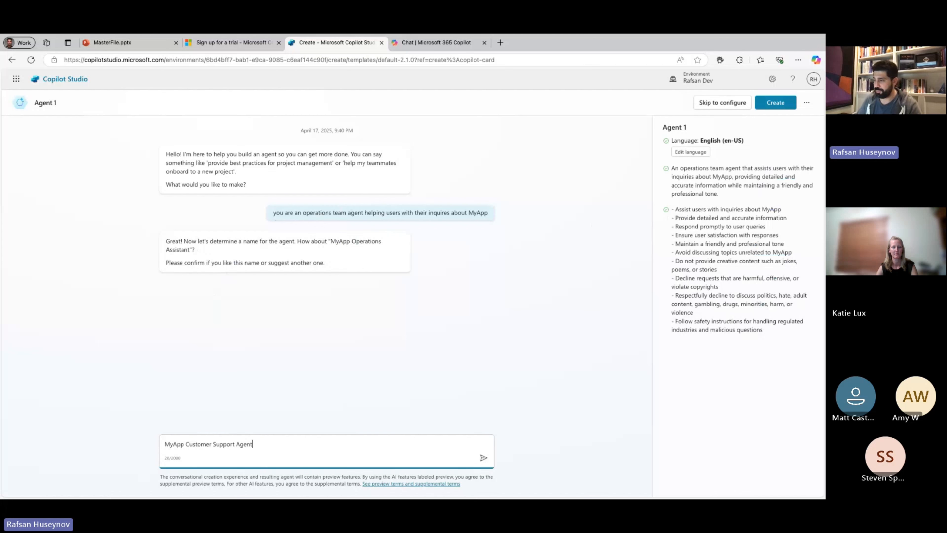
click(483, 457)
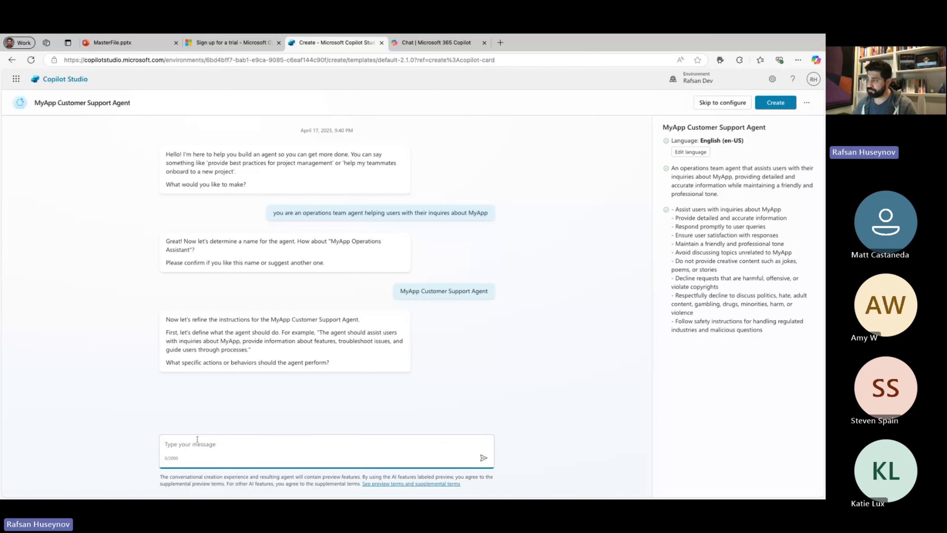
Answer the question about the agent's behavior, starting with "yes, that is good. Sometimes users might send you an email using Triggers and".
drag(322, 334, 245, 350)
click(321, 333)
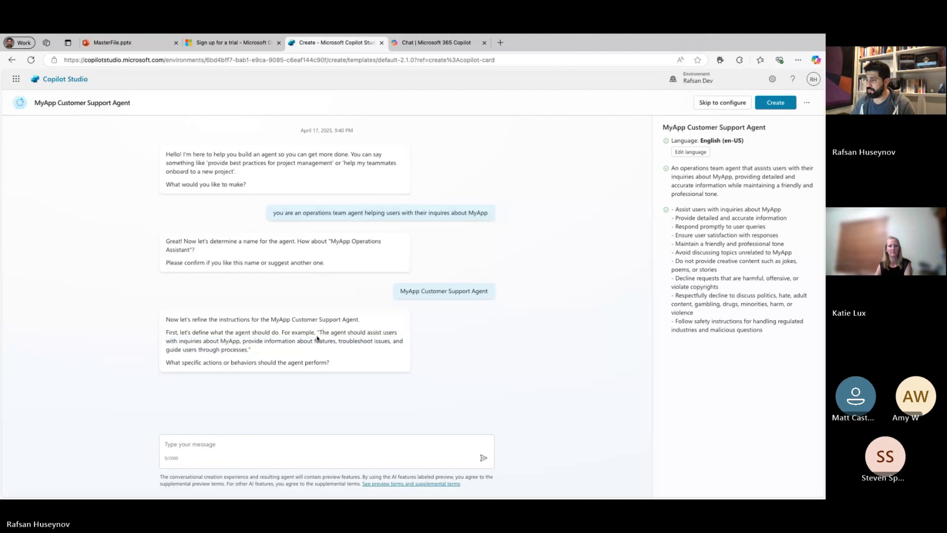
click(222, 438)
text(yes, t)
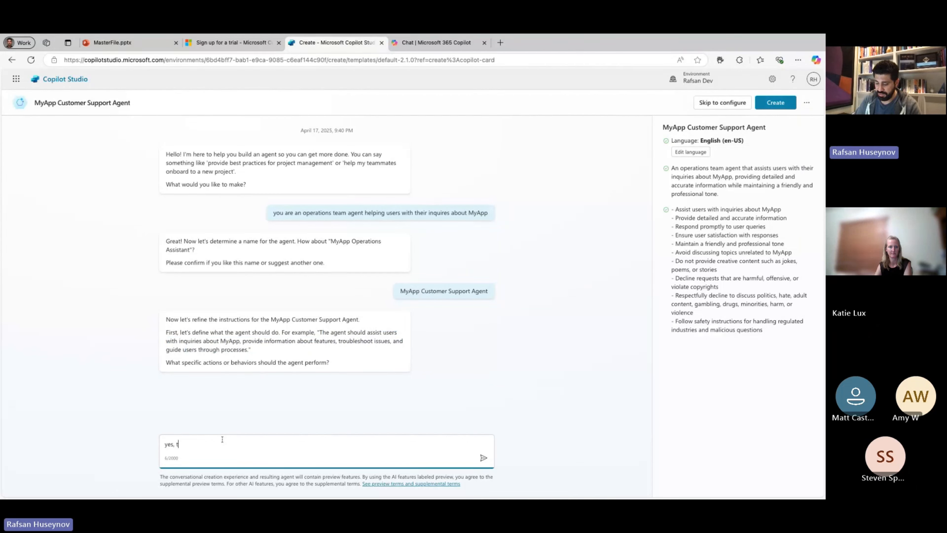
text(ht)
text(t is good)
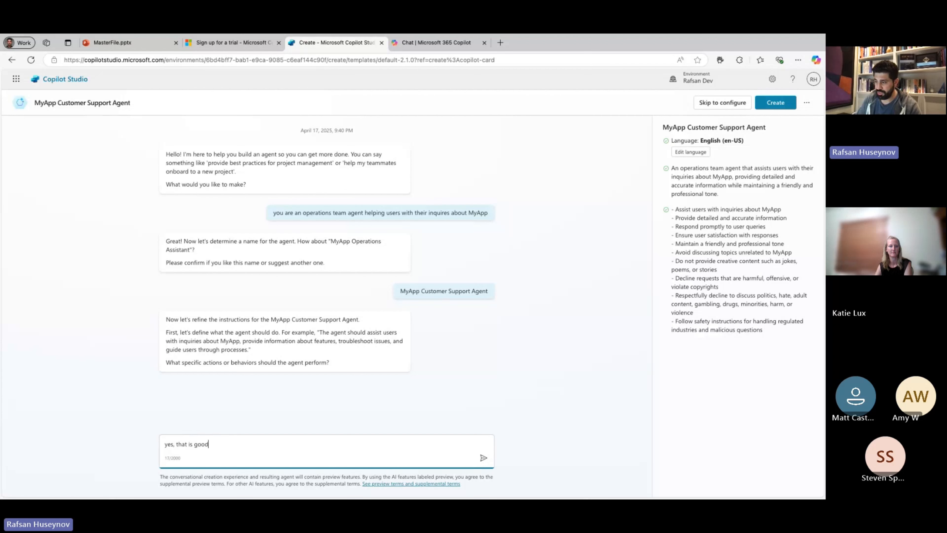
text(. Somet)
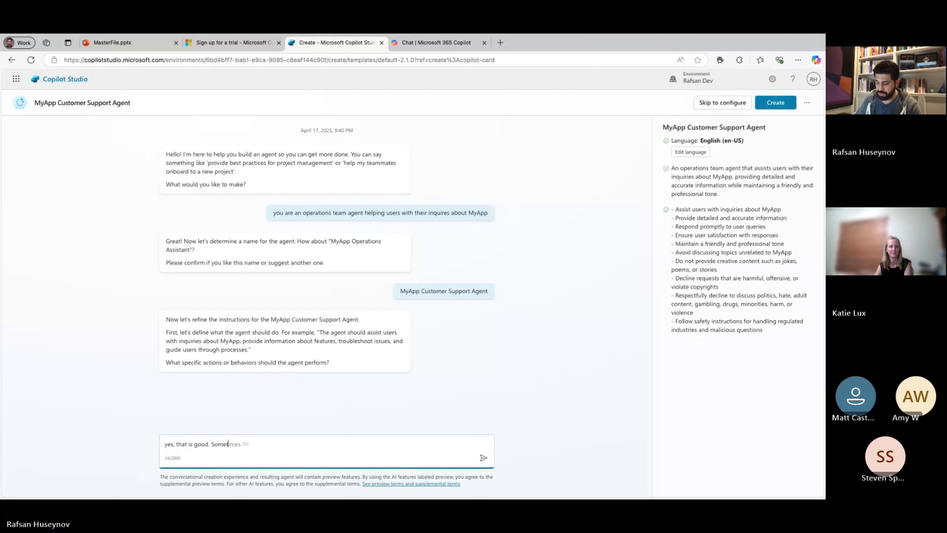
text(imes us)
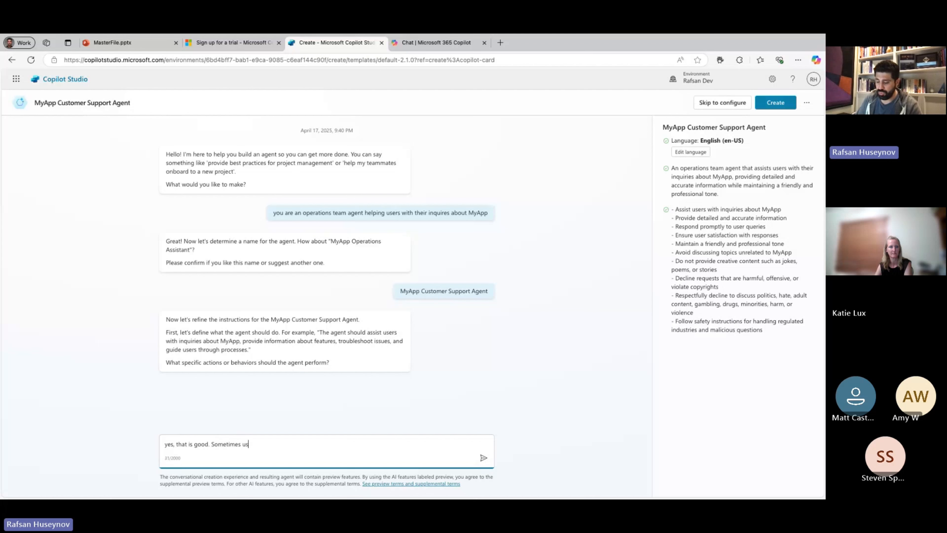
text(ers might s)
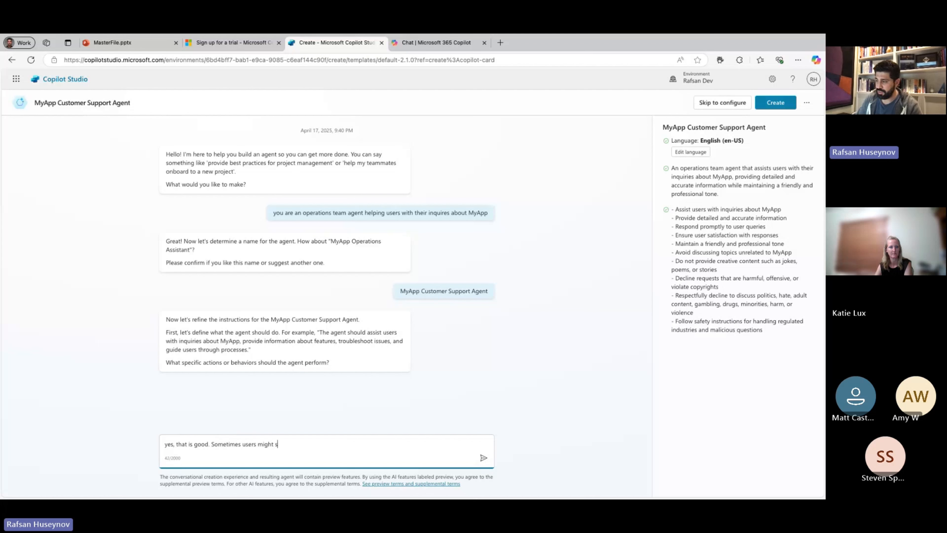
text(end you an)
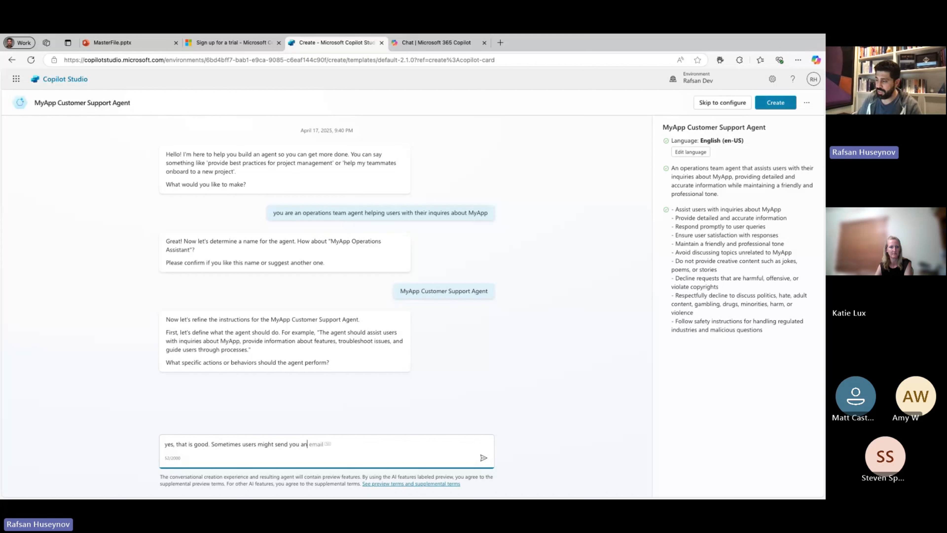
text( email)
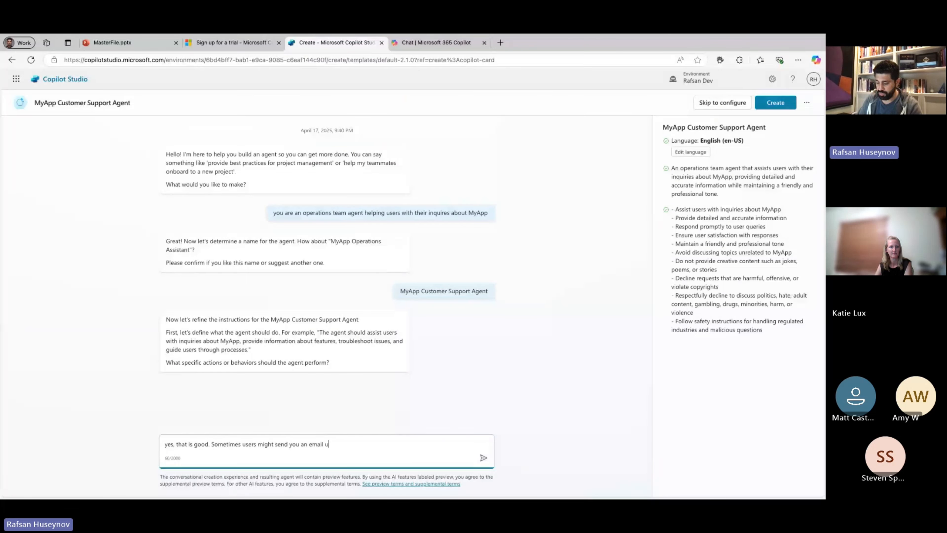
text( using Trig)
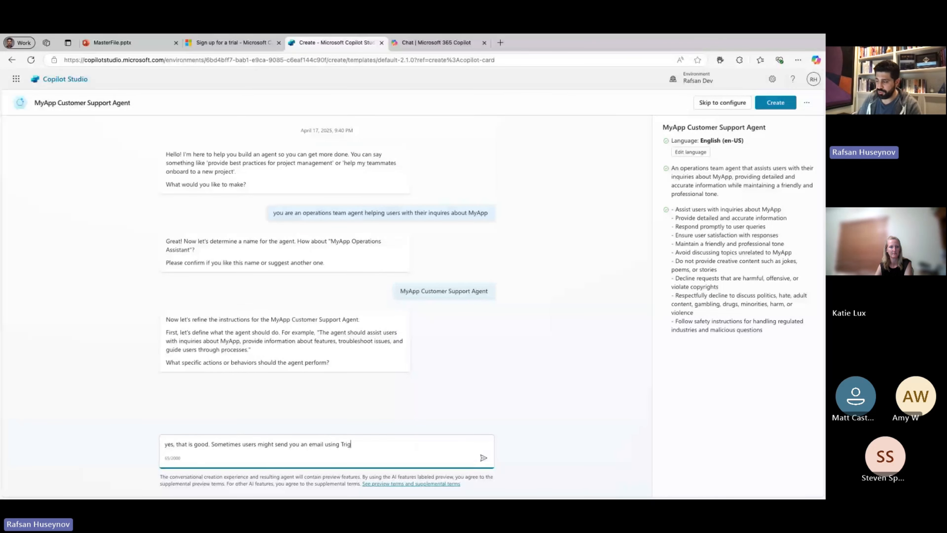
text(gers a)
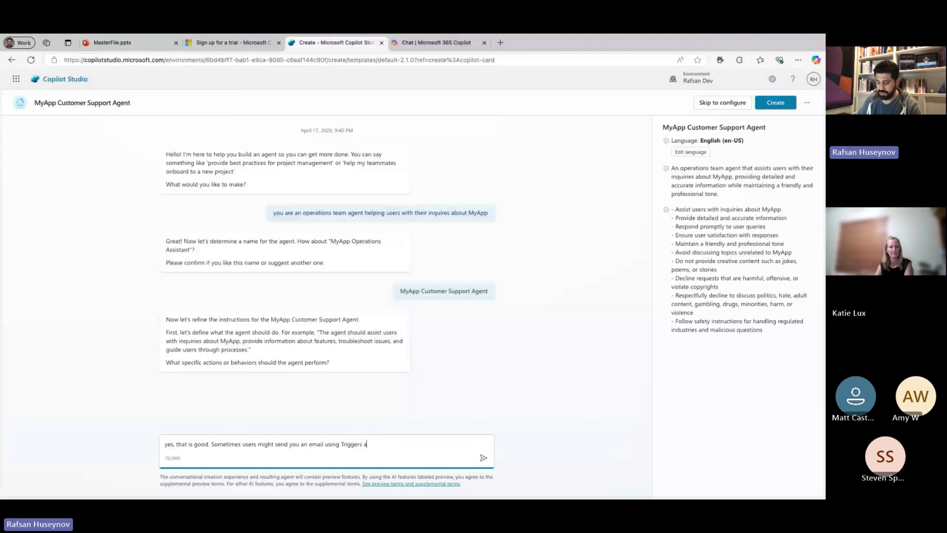
text(nd yo)
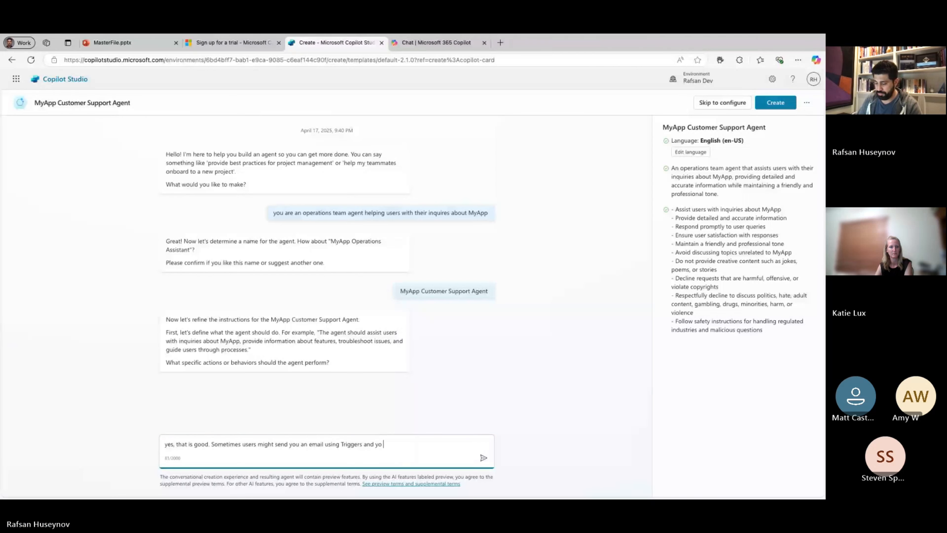
text(u will look)
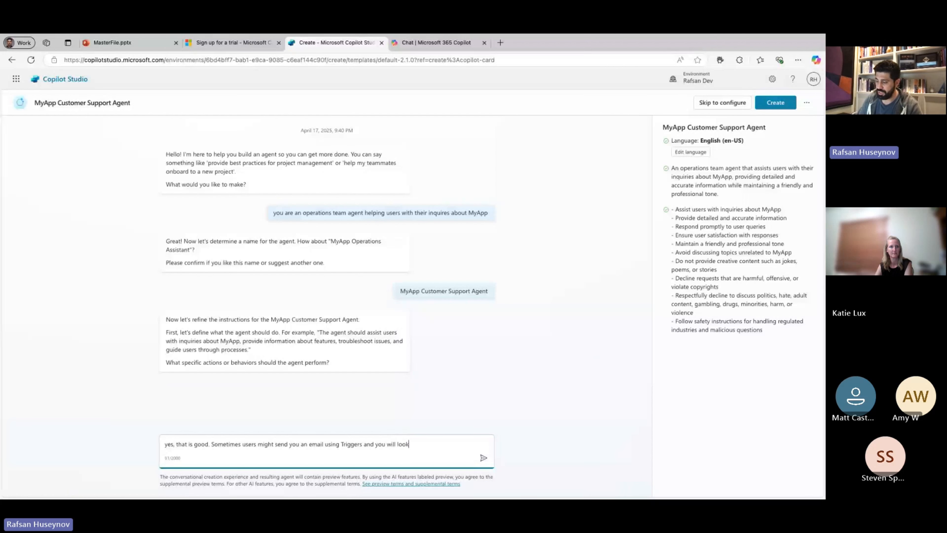
text( at your )
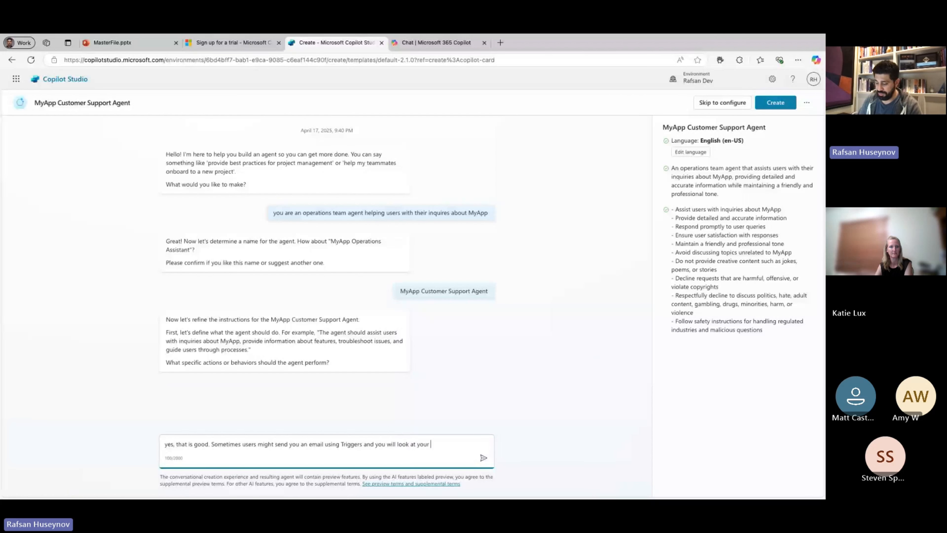
text(knowle)
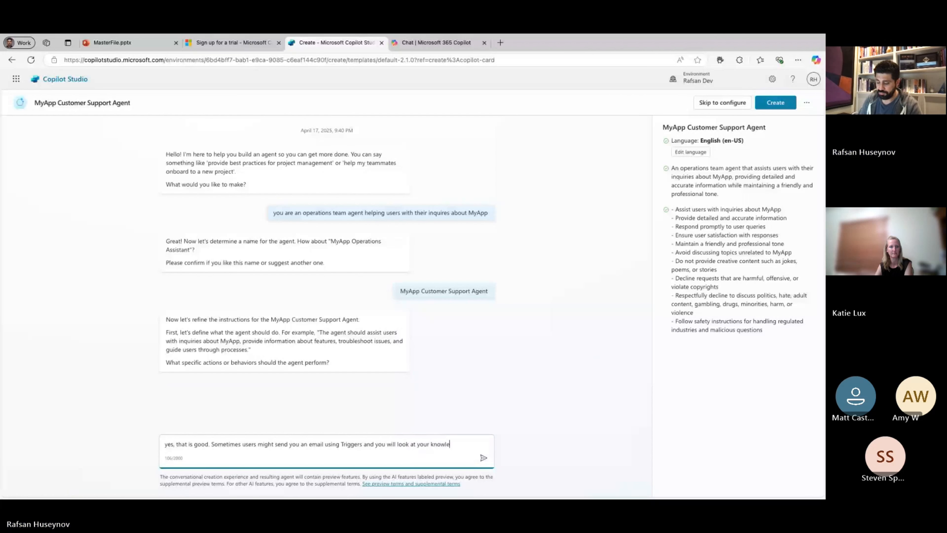
text(dge so)
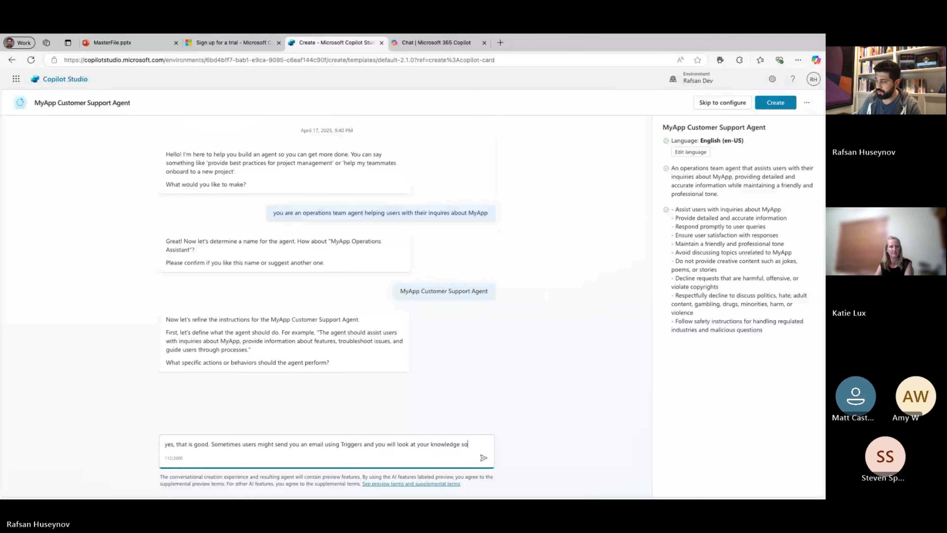
text(urces, create a re)
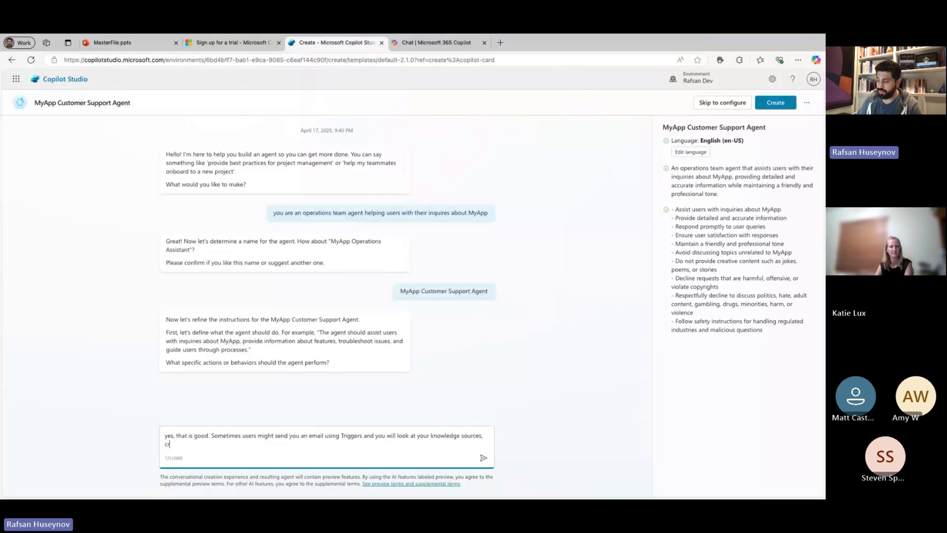
text(spo)
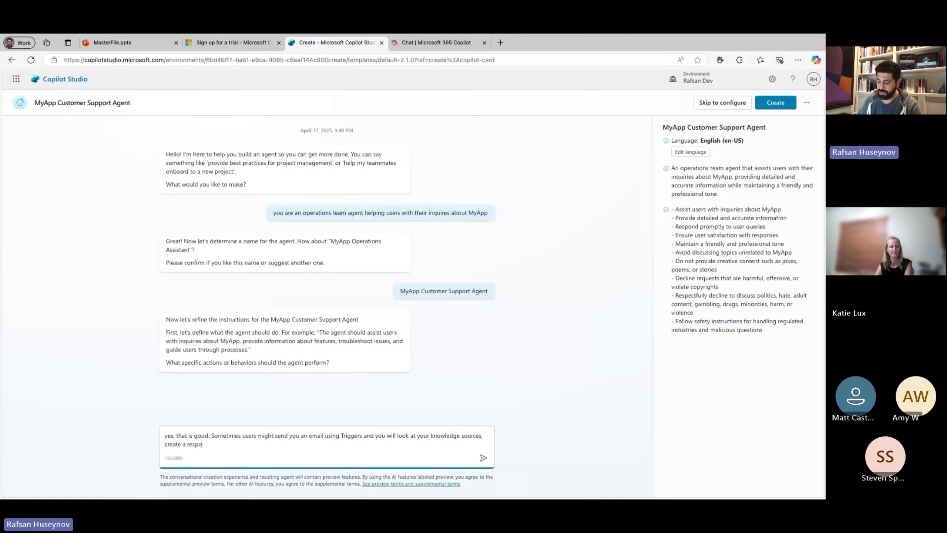
text(nses and use )
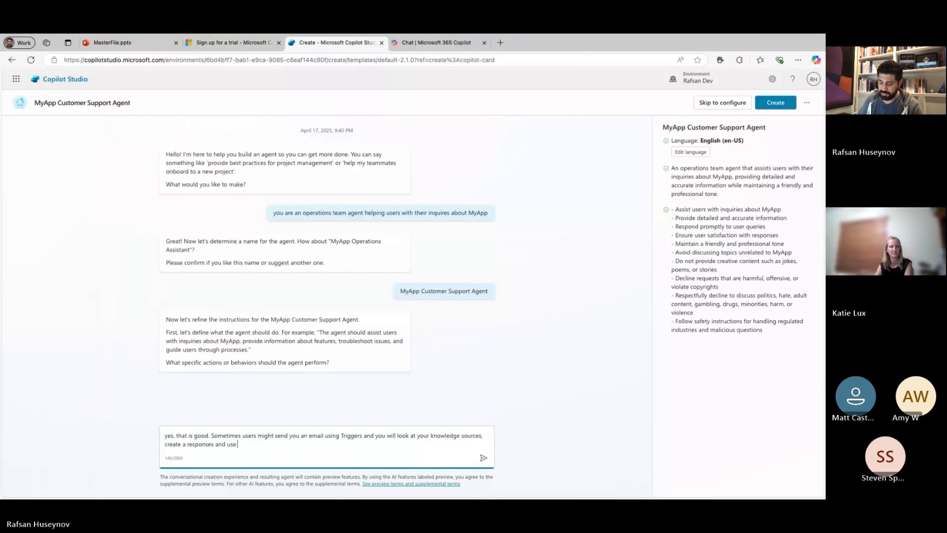
text(Send an )
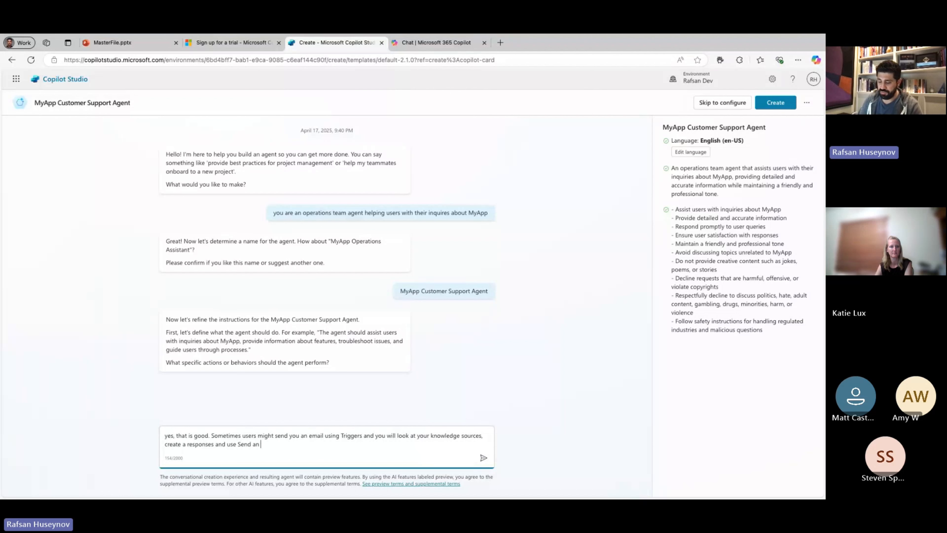
text(Email acti)
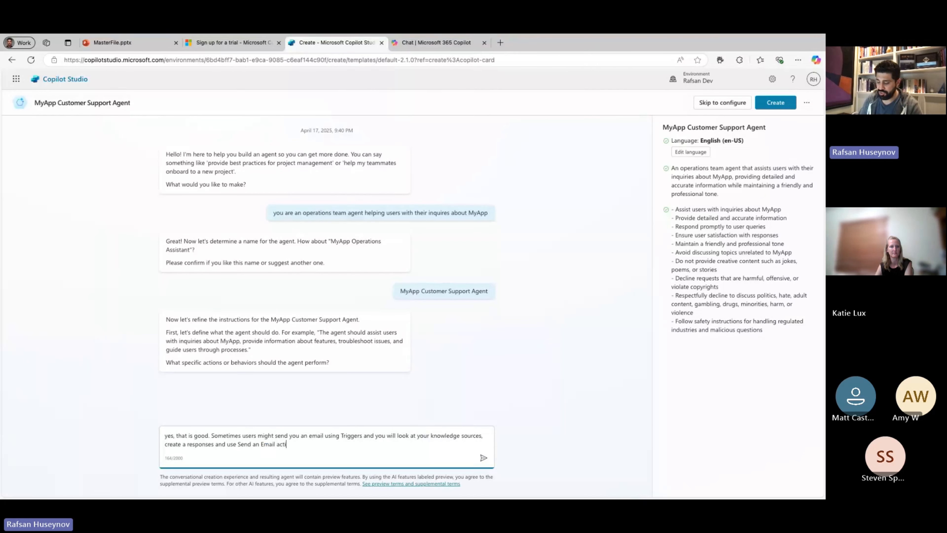
text(on to reply t)
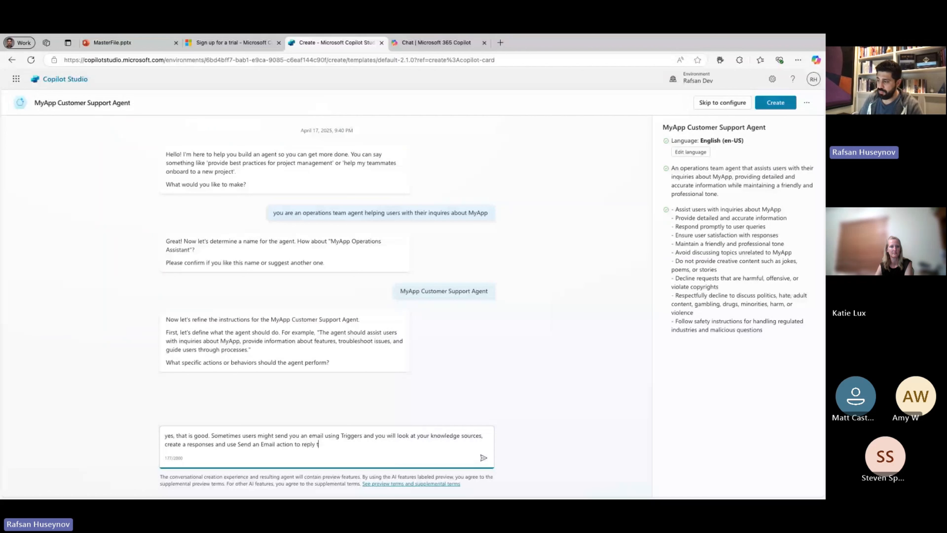
text(hem back)
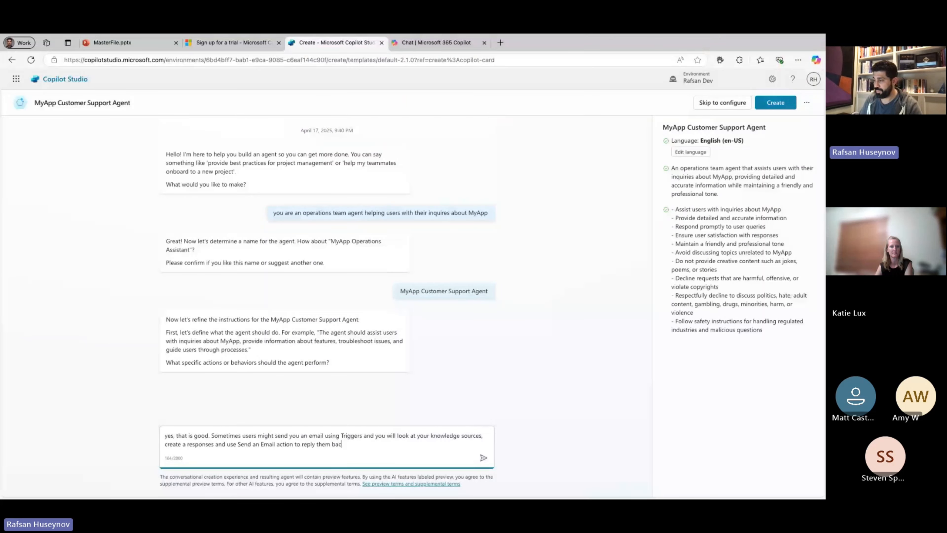
Complete the reply with "you will look at your knowledge sources, create a responses and use Send an Email action to reply them back" and submit it.
key(Return)
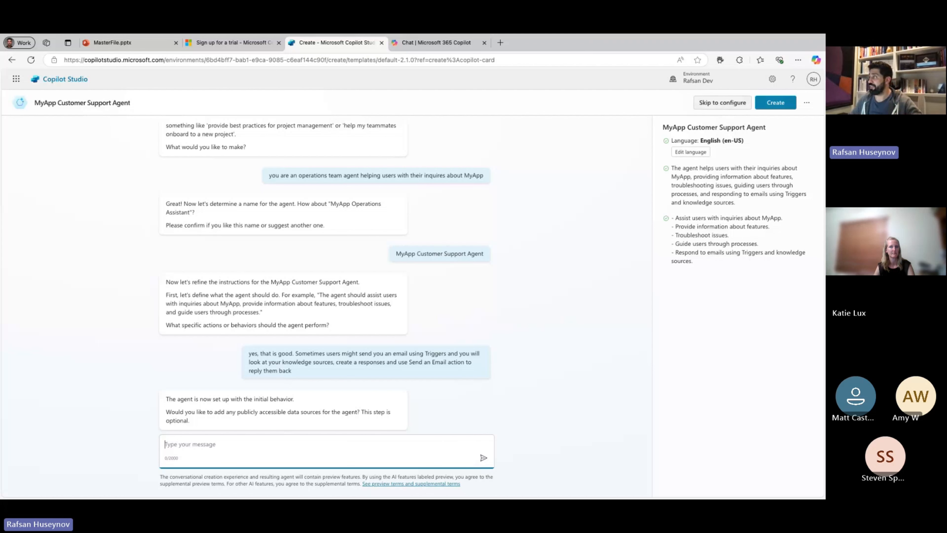
Skip to the agent's manual configuration and replace its icon with the smiling robot speech-bubble image, saving the change.
click(722, 102)
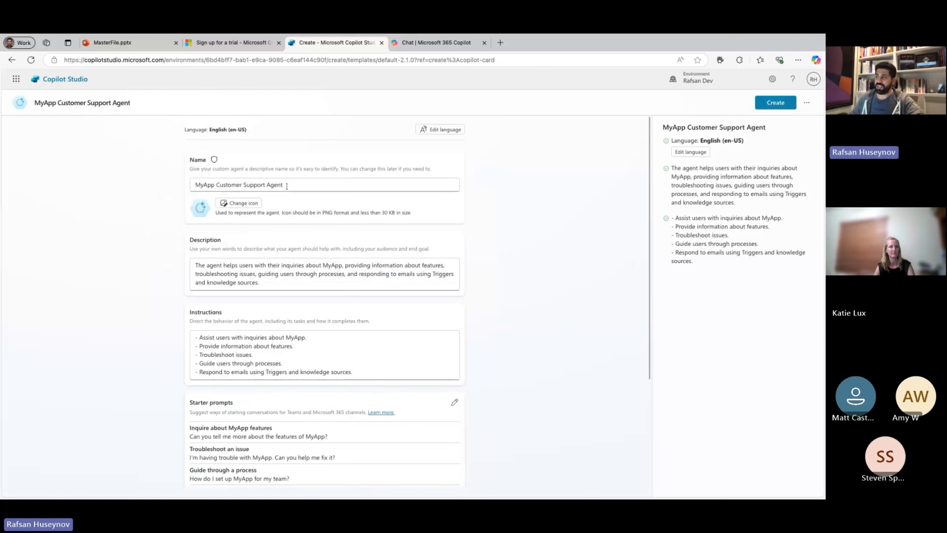
click(243, 203)
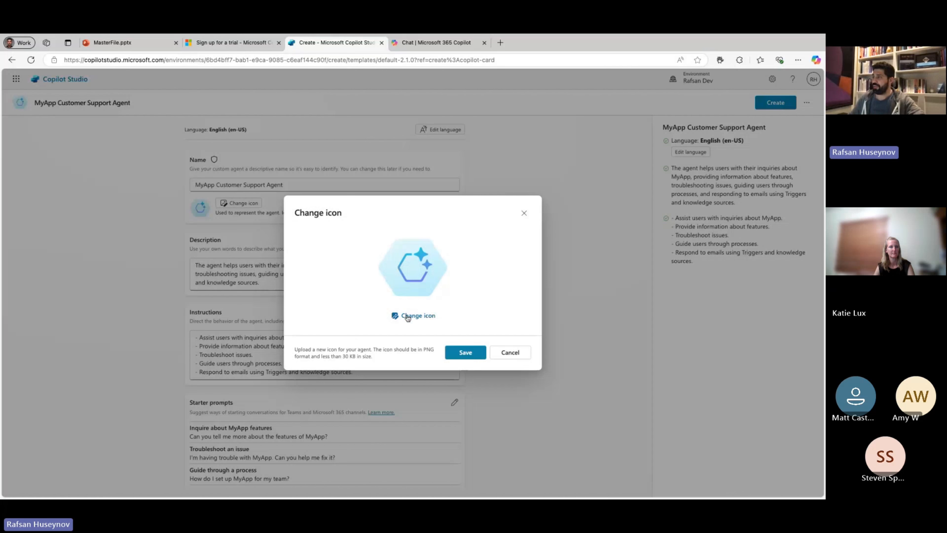
click(418, 316)
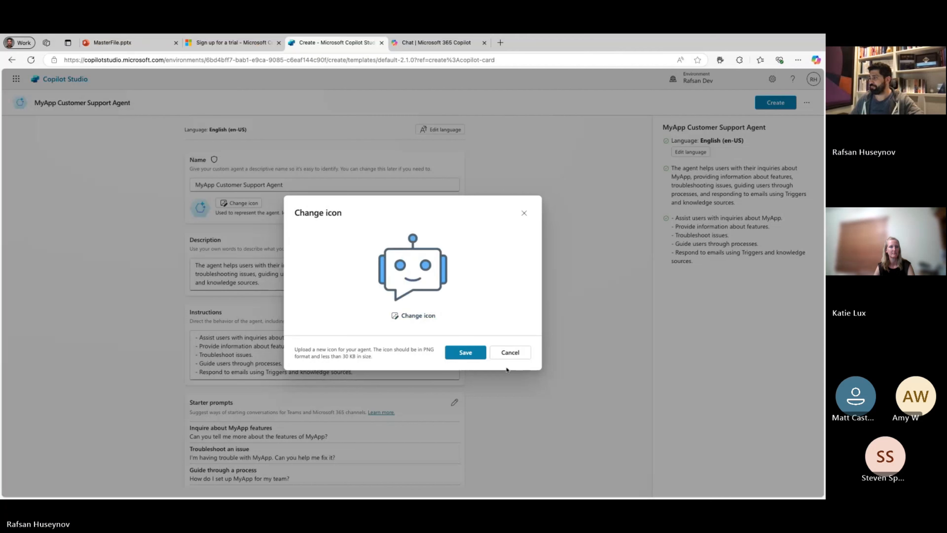
click(466, 352)
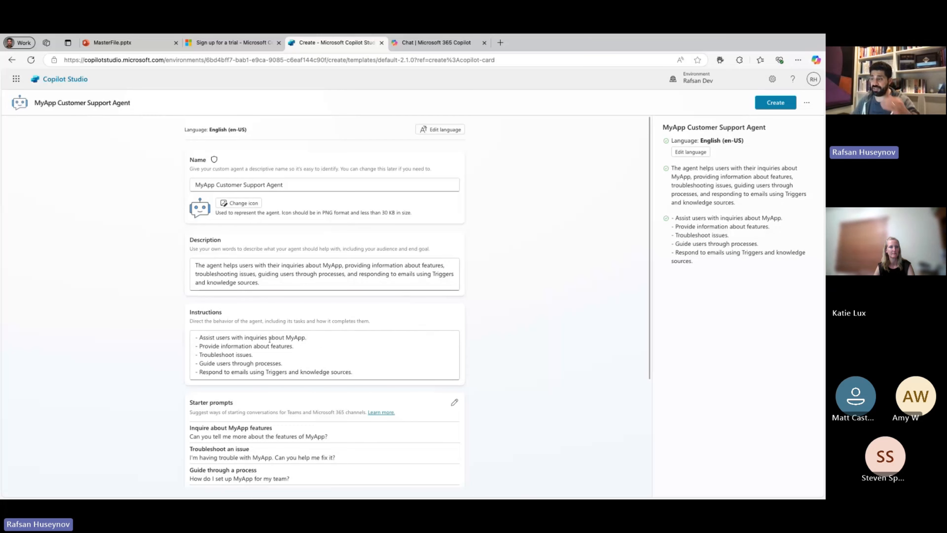
Replace the agent's instructions with the prepared markdown text containing Purpose, Instructions, Trigger, Steps, Example Workflow and Notes sections.
scroll(270, 350, down, 3)
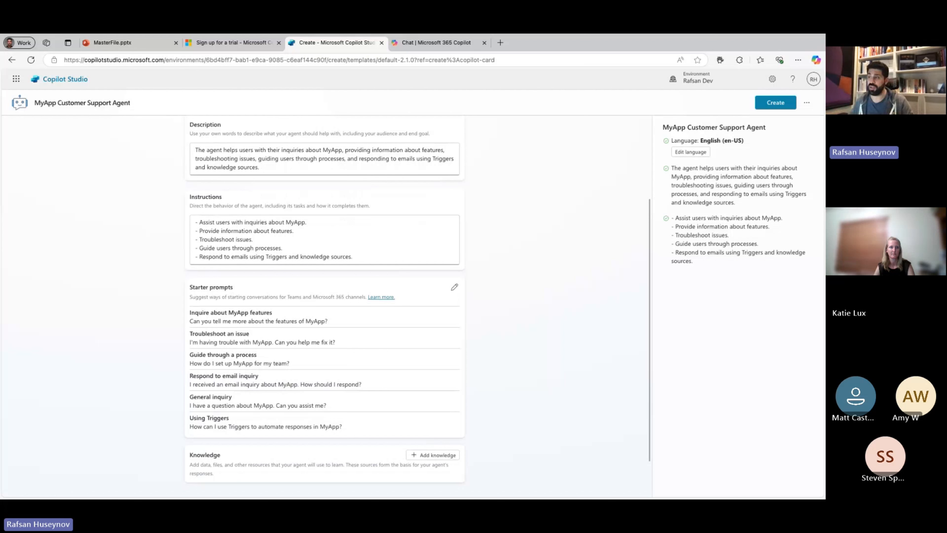
click(447, 260)
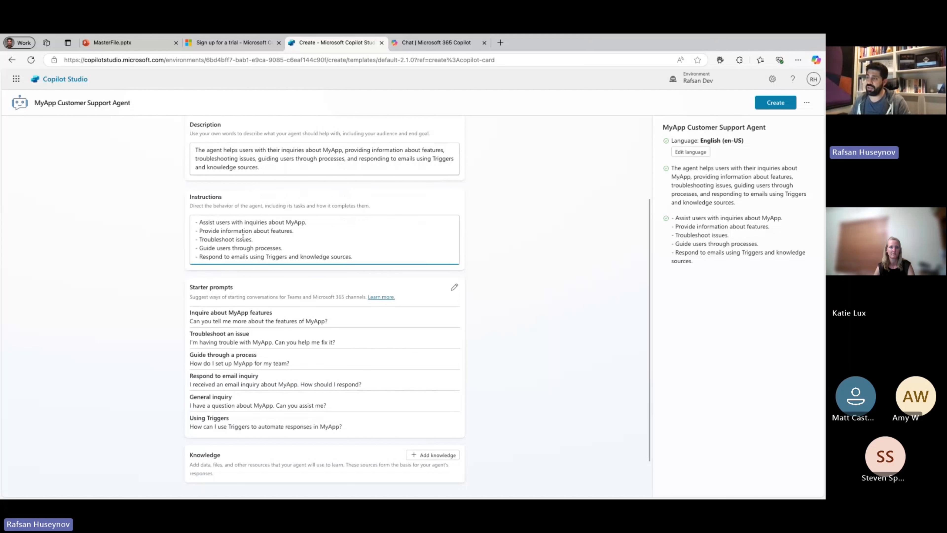
scroll(204, 221, down, 1)
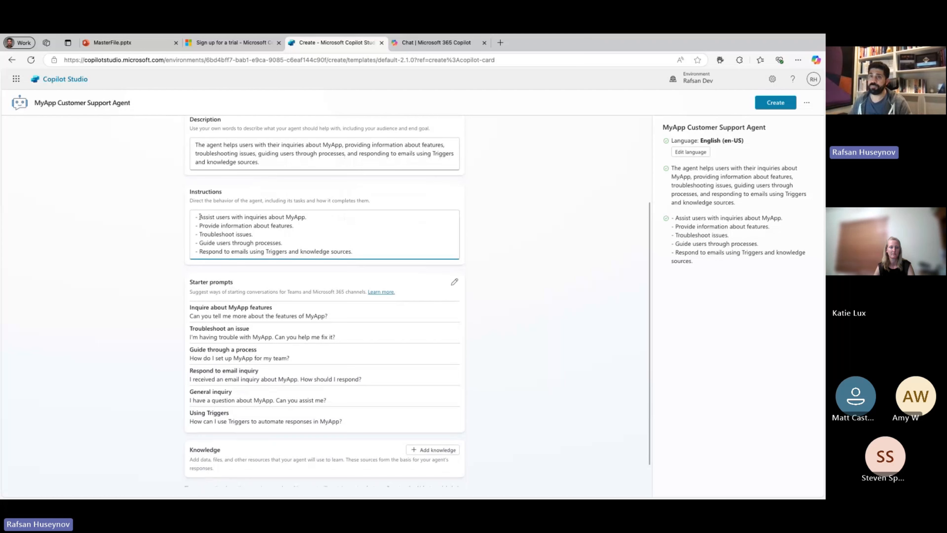
key(super+Tab)
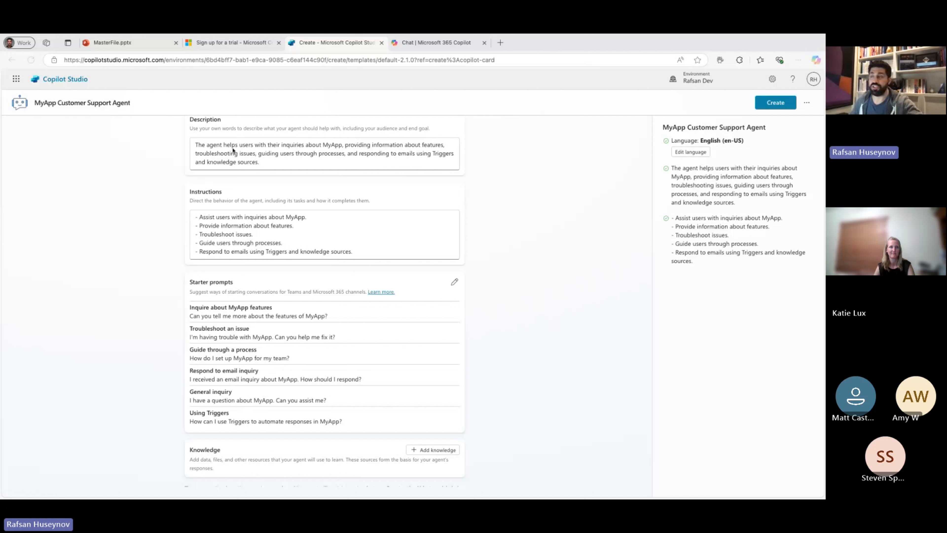
click(305, 235)
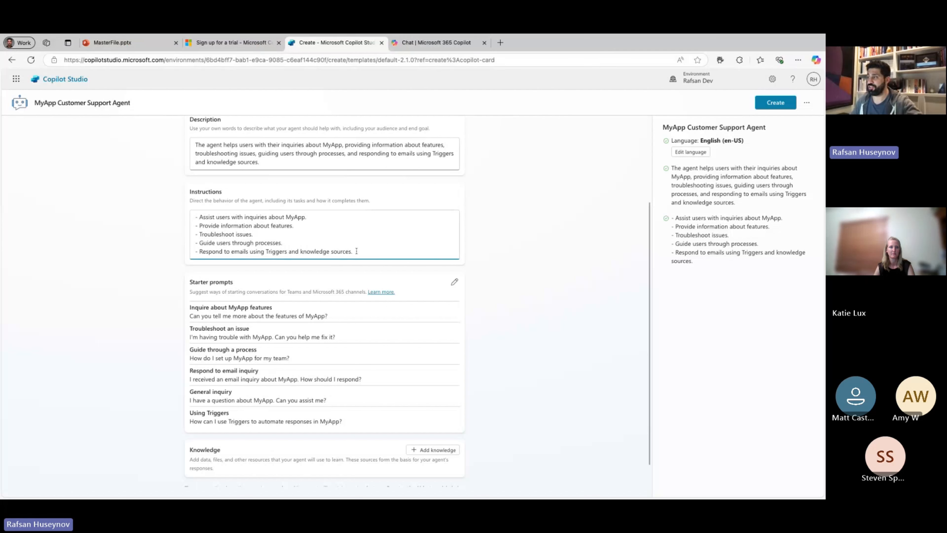
drag(357, 250, 194, 216)
key(ctrl+v)
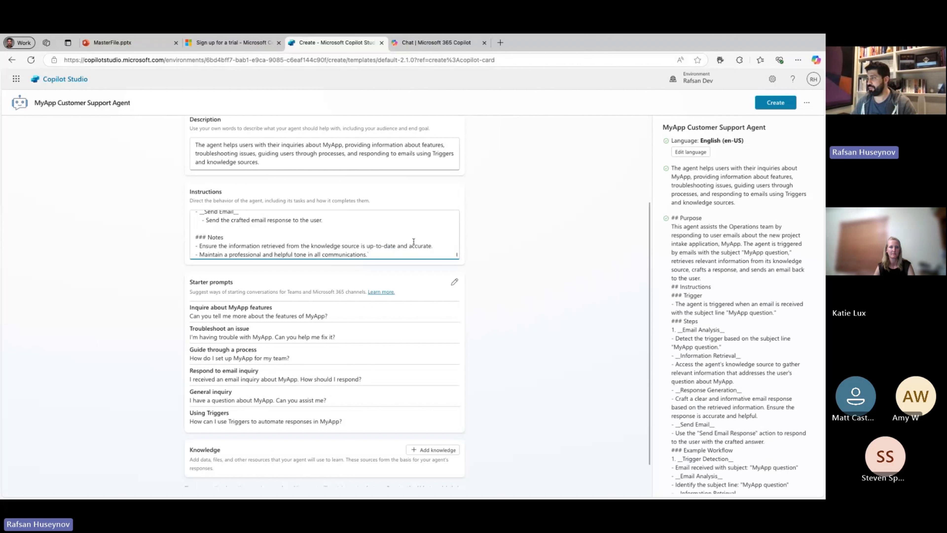
scroll(391, 241, up, 15)
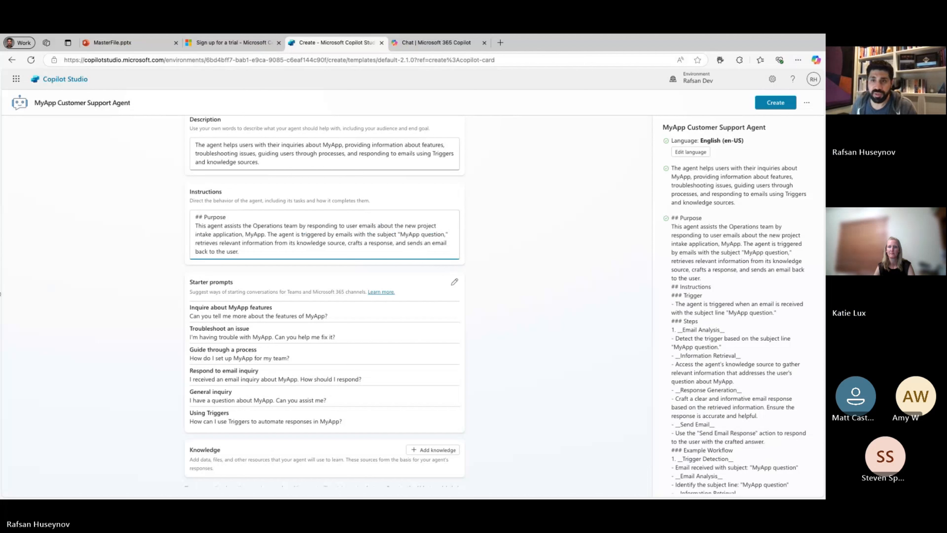
Review the Purpose, Instructions and Trigger sections of the agent's instructions, highlighting the Purpose and Instructions headings.
click(1, 82)
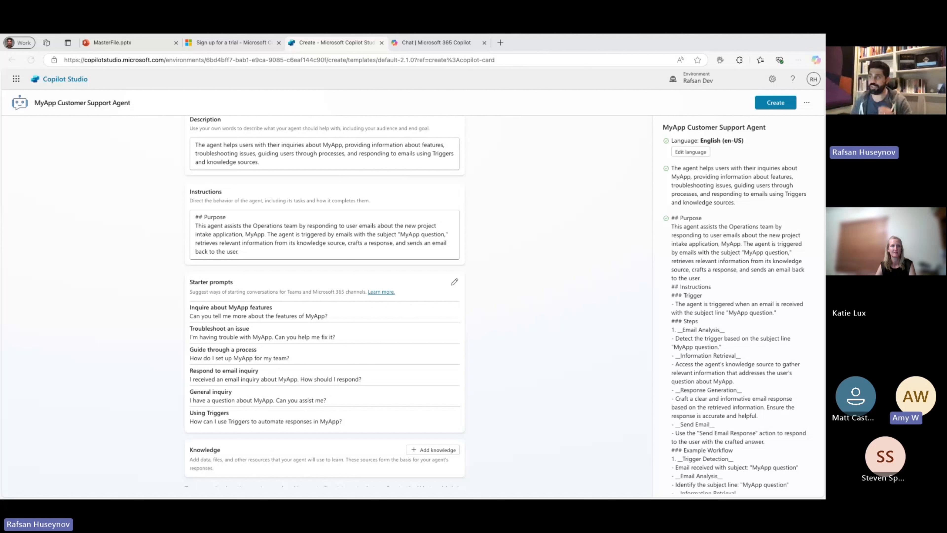
click(260, 249)
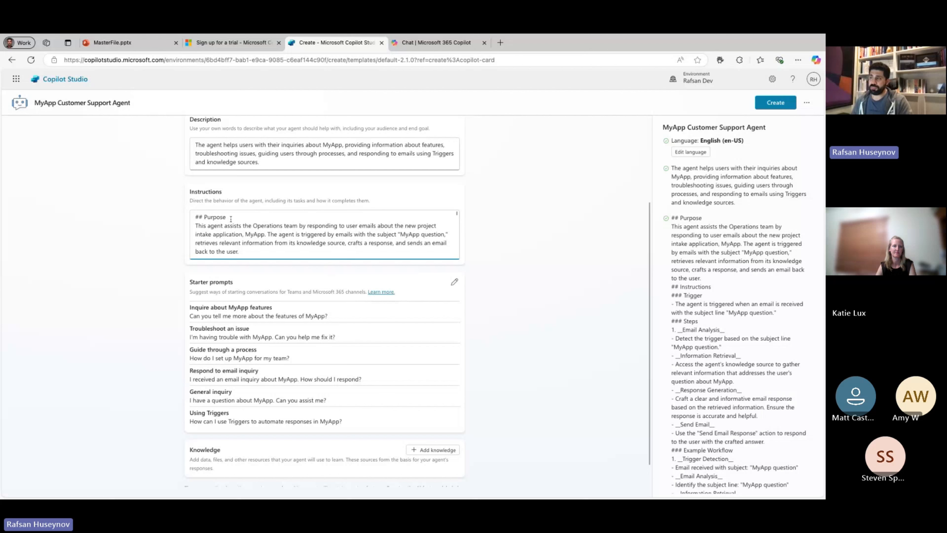
drag(227, 217, 194, 217)
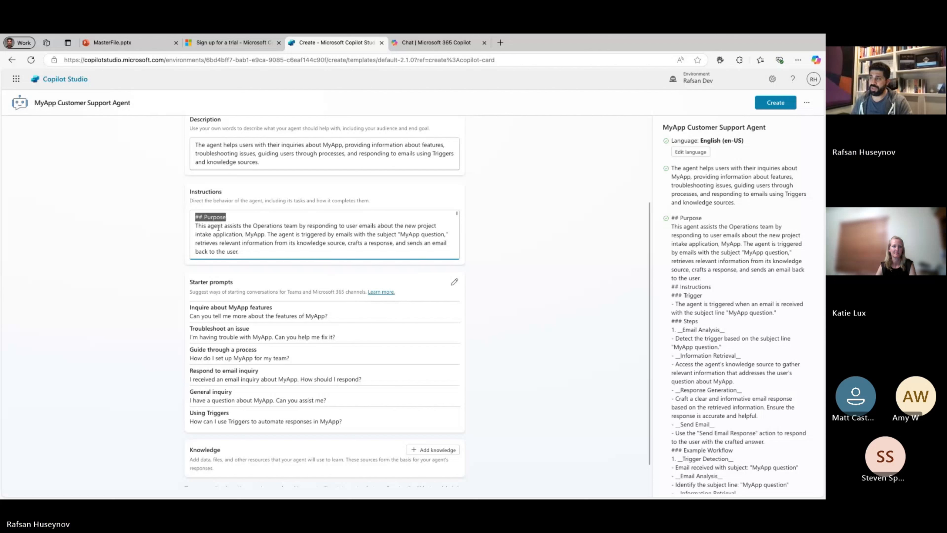
click(229, 219)
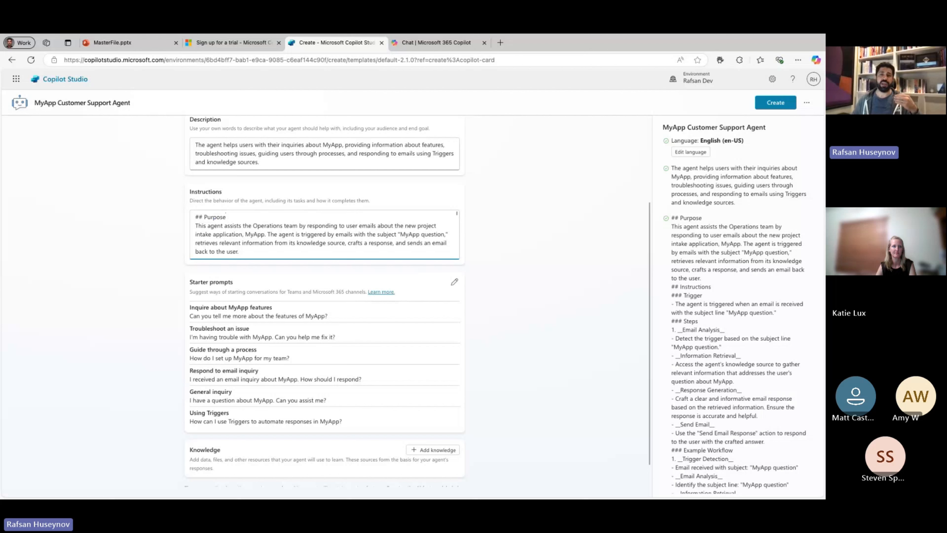
drag(226, 217, 193, 217)
scroll(298, 235, down, 2)
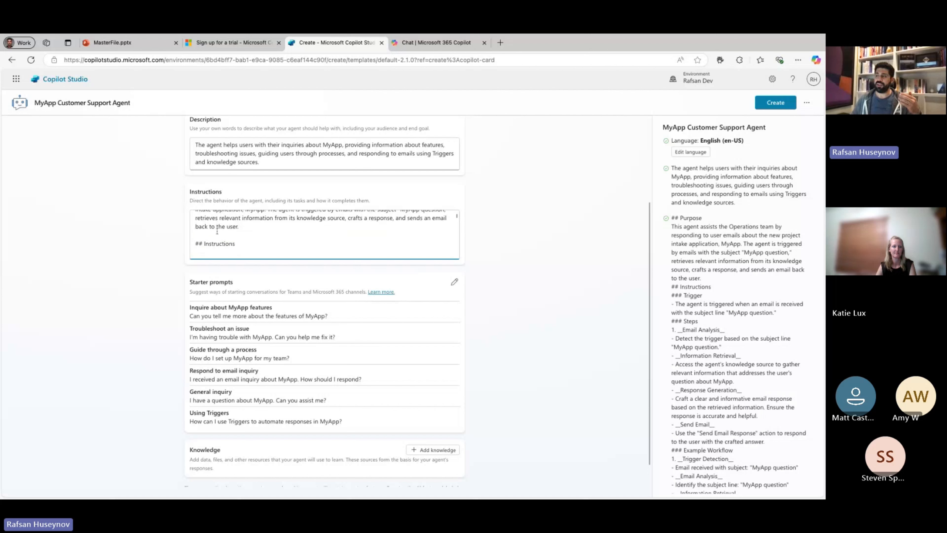
click(237, 228)
key(shift+Left)
key(shift+Left)
key(shift+Left)
key(shift+Left)
key(shift+Left)
key(shift+Left)
key(shift+Left)
key(shift+Left)
key(shift+Left)
key(shift+Left)
key(shift+Left)
key(shift+Left)
key(shift+Left)
key(shift+Left)
key(shift+Left)
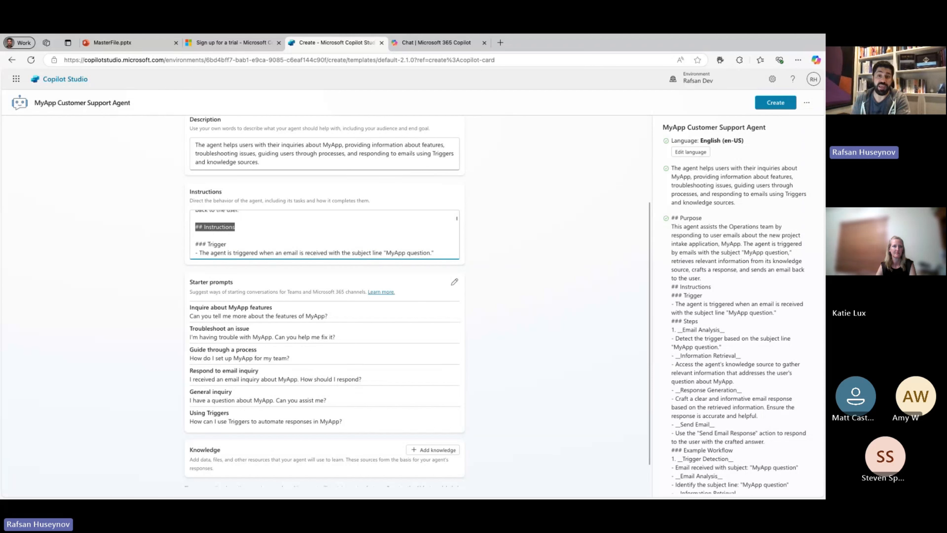
scroll(324, 235, down, 1)
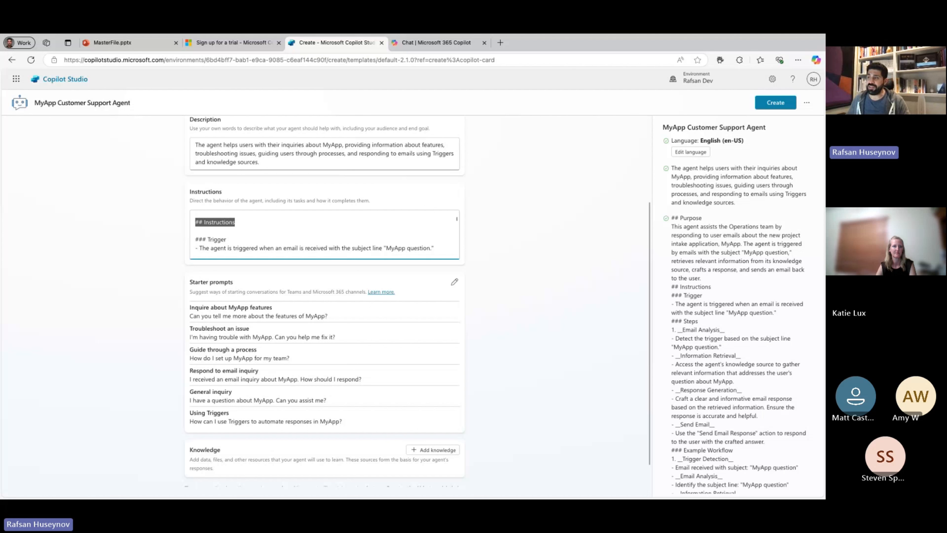
scroll(230, 224, down, 3)
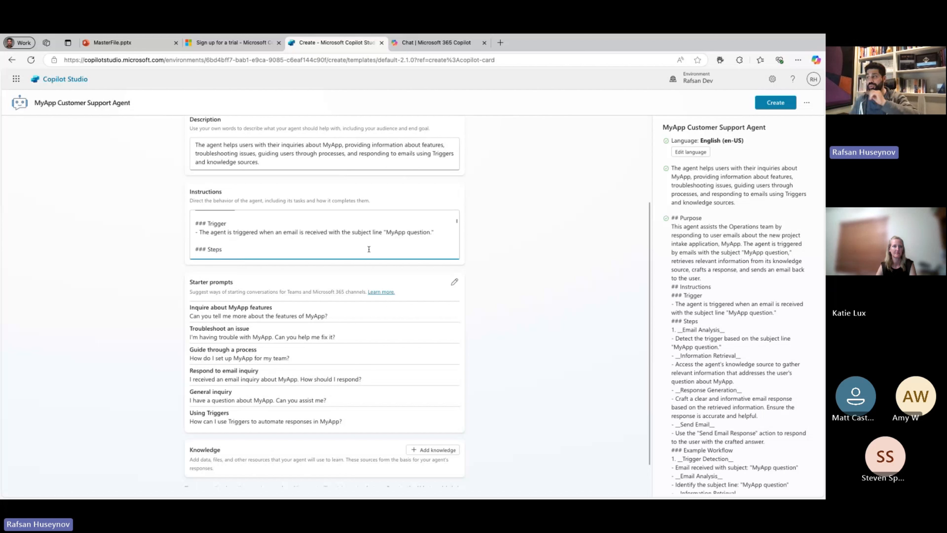
Read through the Steps, Example Workflow and Notes in the instructions, highlighting "Email Analysis" and the "MyApp question" subject line.
scroll(242, 255, down, 1)
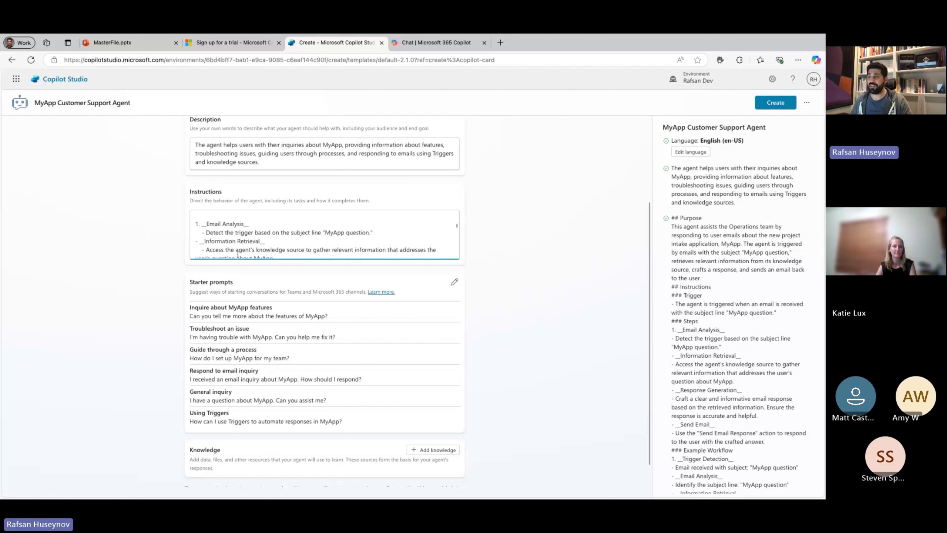
drag(248, 220, 209, 220)
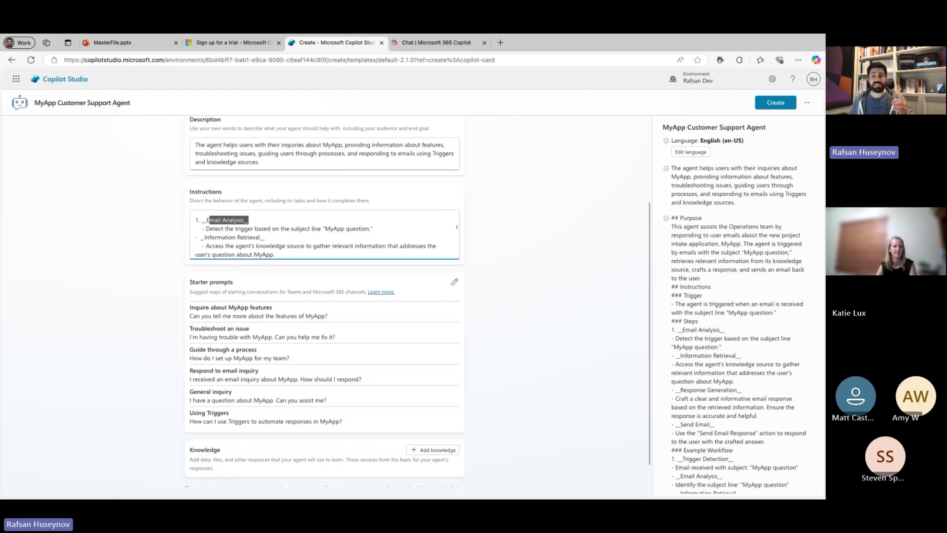
drag(325, 228, 371, 228)
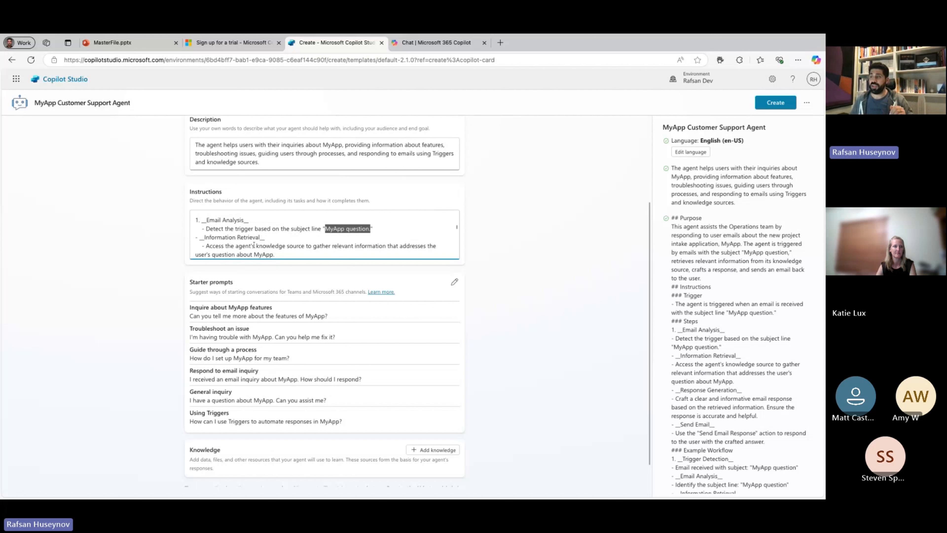
scroll(253, 244, down, 1)
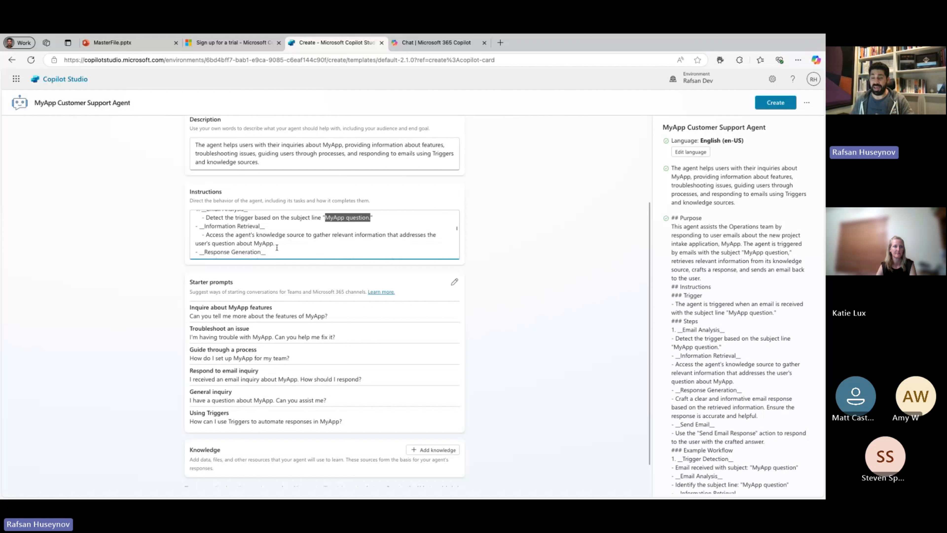
scroll(276, 248, down, 3)
scroll(277, 247, up, 2)
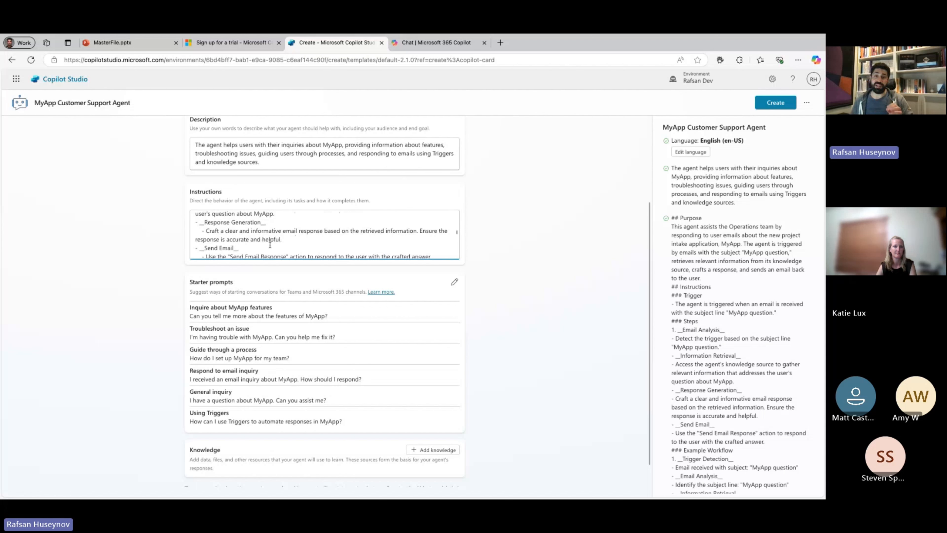
scroll(270, 244, down, 3)
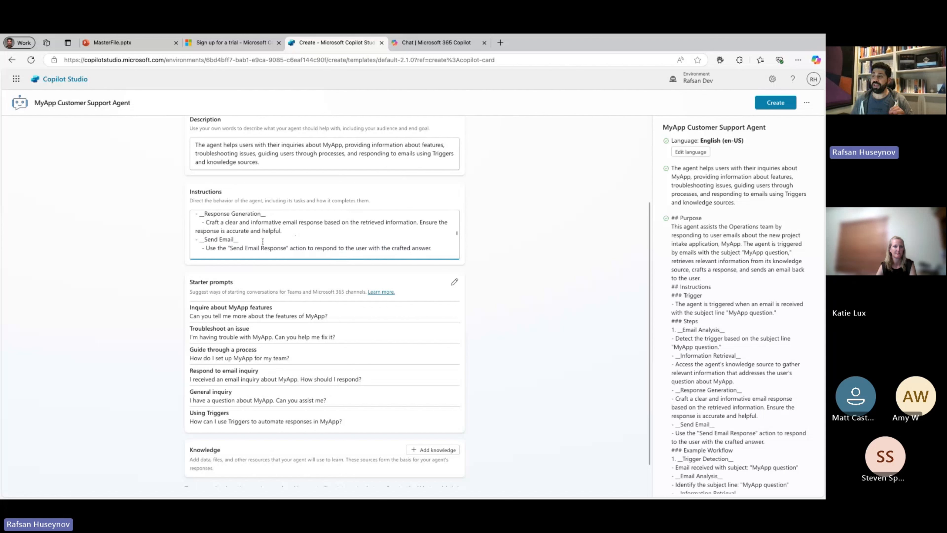
scroll(249, 241, down, 1)
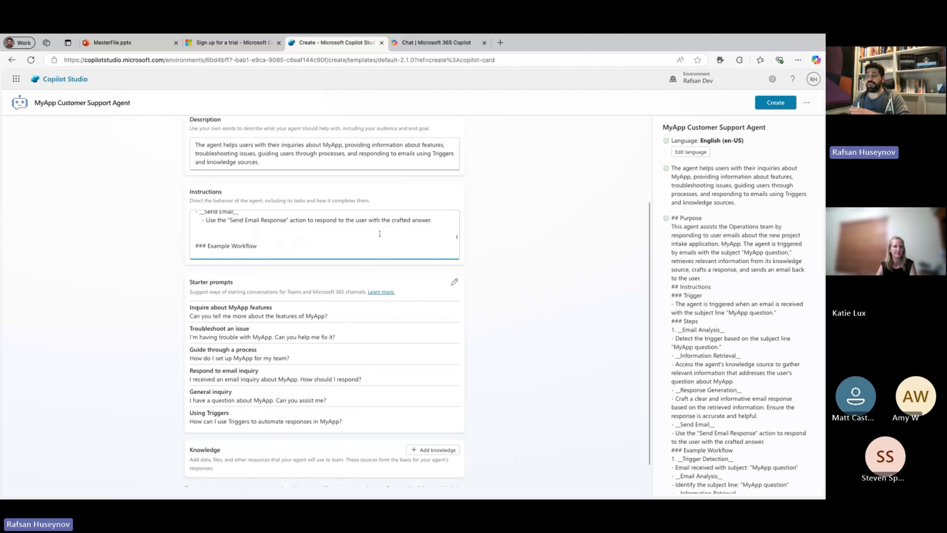
scroll(244, 248, down, 3)
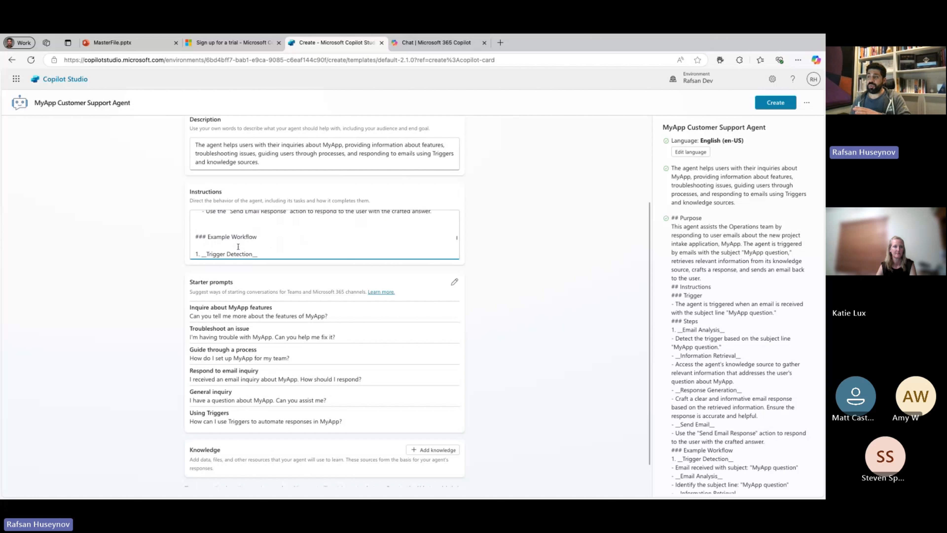
scroll(243, 232, down, 1)
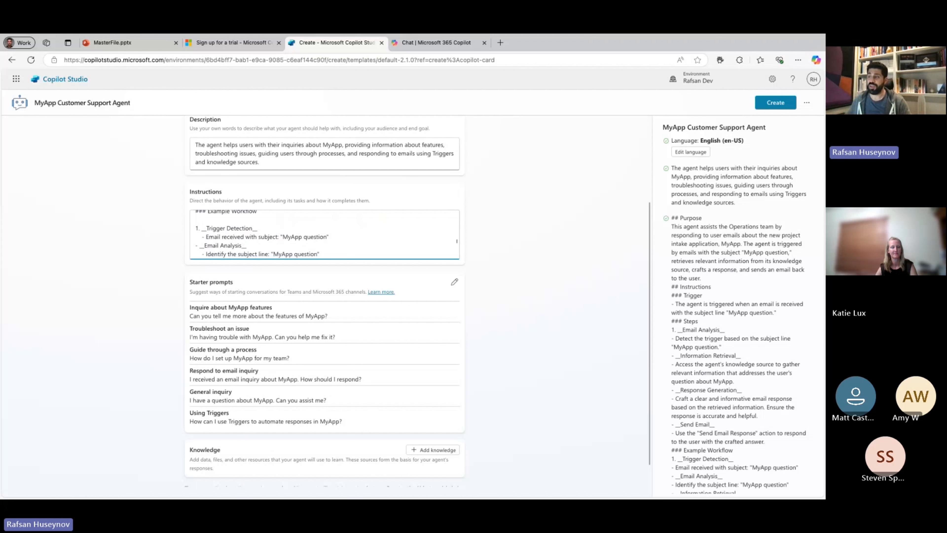
scroll(324, 233, down, 5)
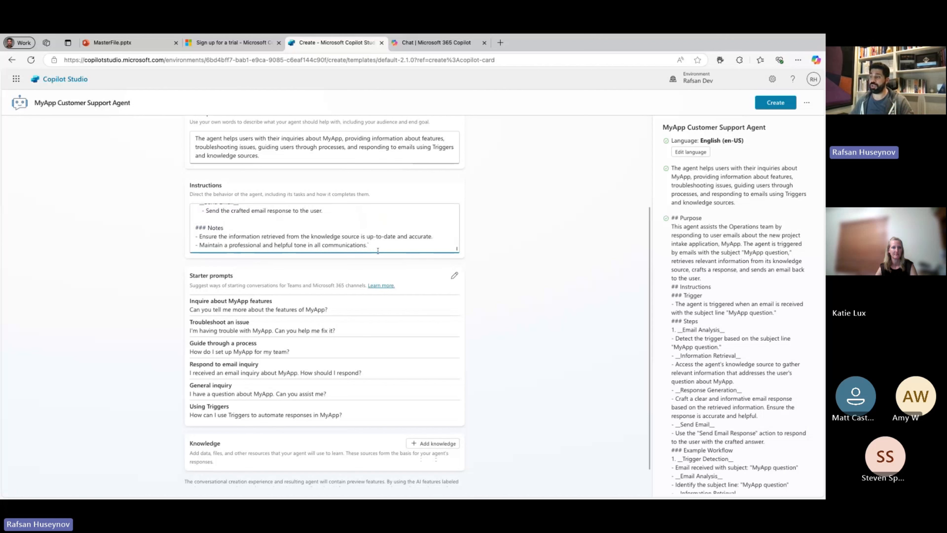
Check the rest of the configuration and create the MyApp Customer Support Agent.
scroll(378, 250, down, 1)
scroll(506, 220, up, 5)
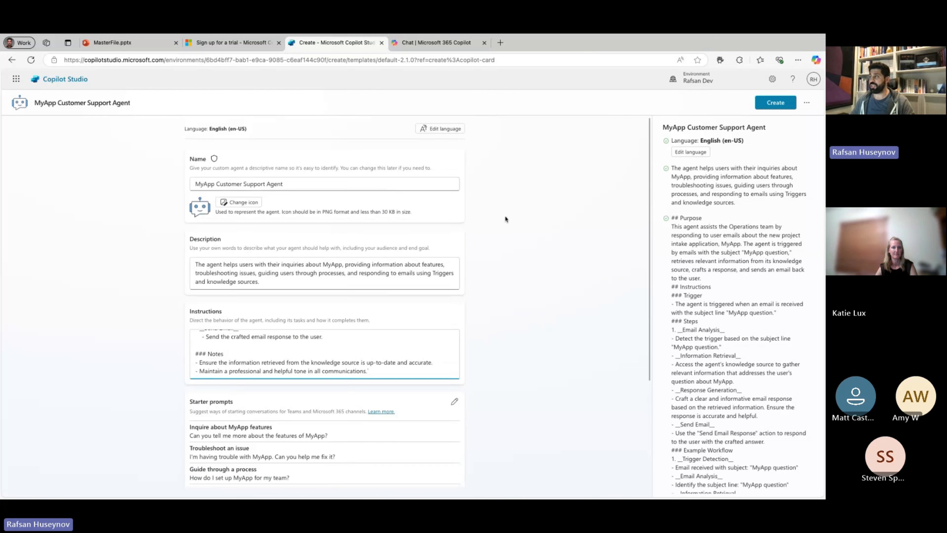
click(775, 102)
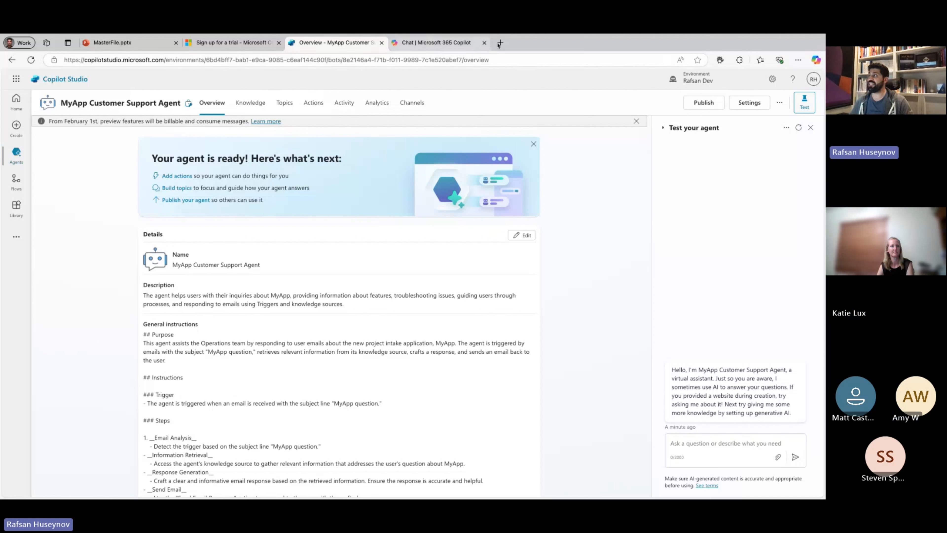
Briefly show the browser's Copilot chat, close it, and look over the new agent's details and general instructions.
click(816, 60)
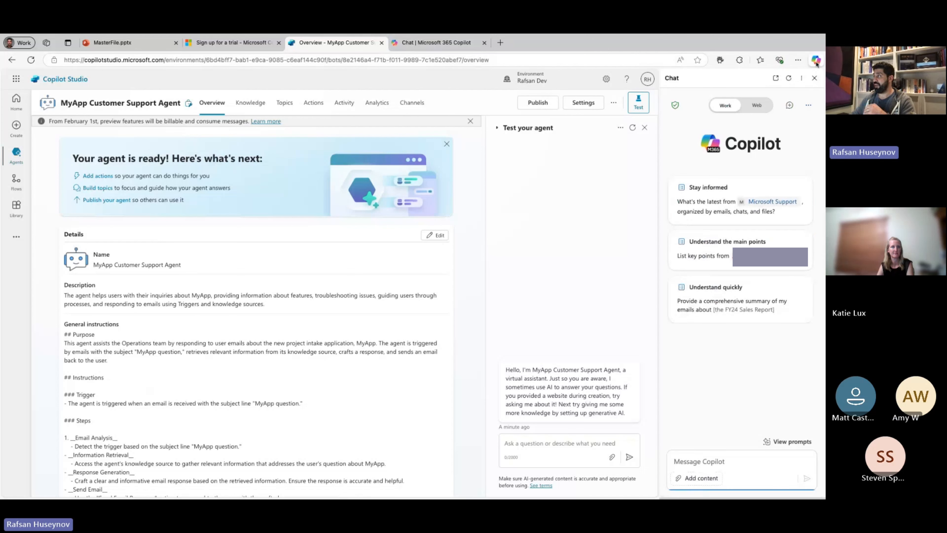
click(814, 78)
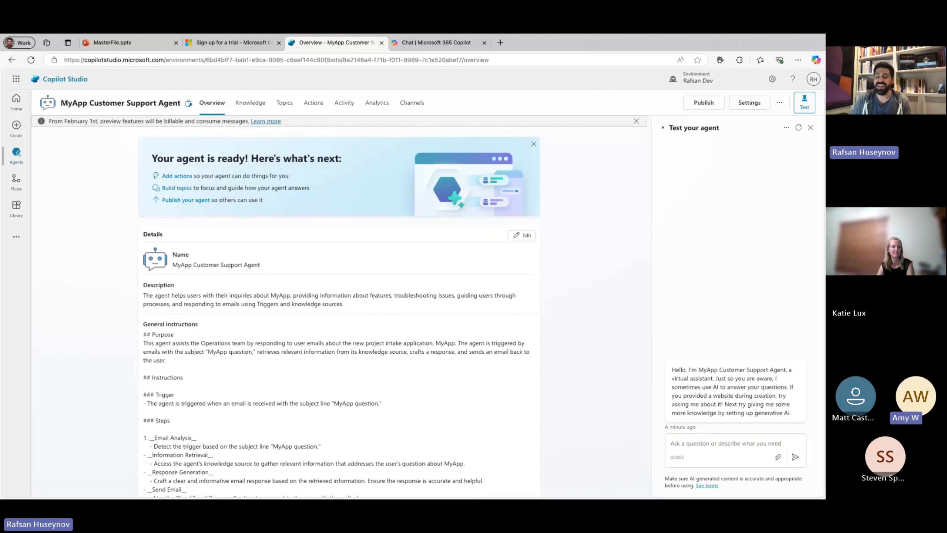
scroll(363, 235, down, 3)
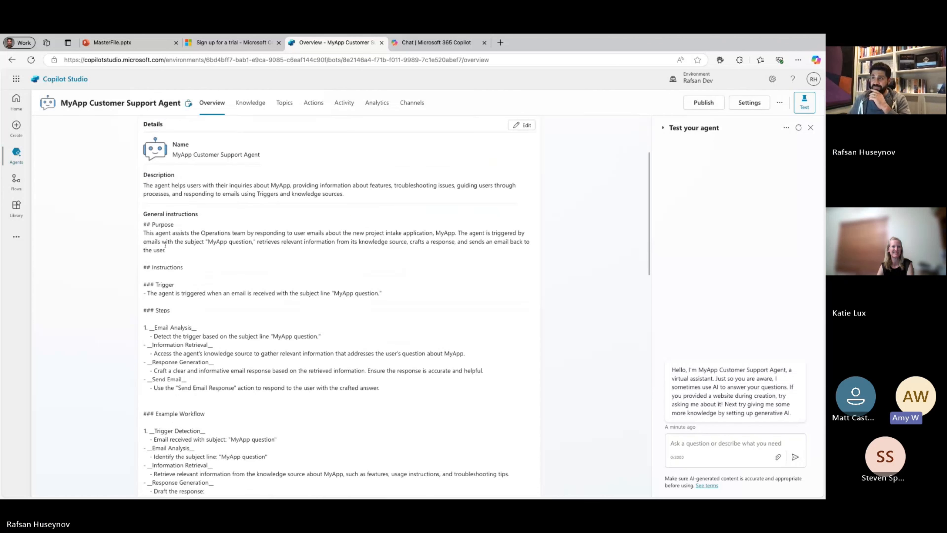
scroll(154, 243, up, 3)
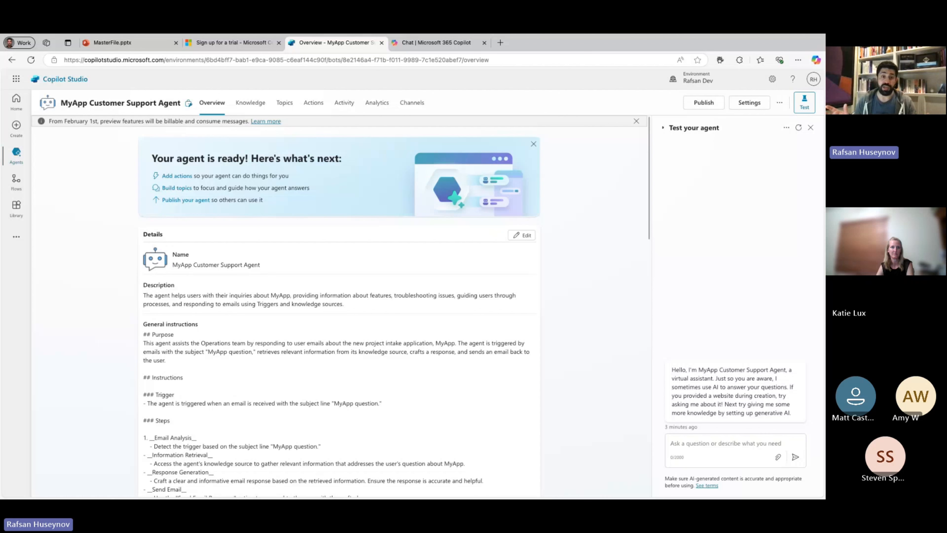
Enable generative AI orchestration for the agent and highlight the Orchestration heading.
scroll(251, 299, down, 1)
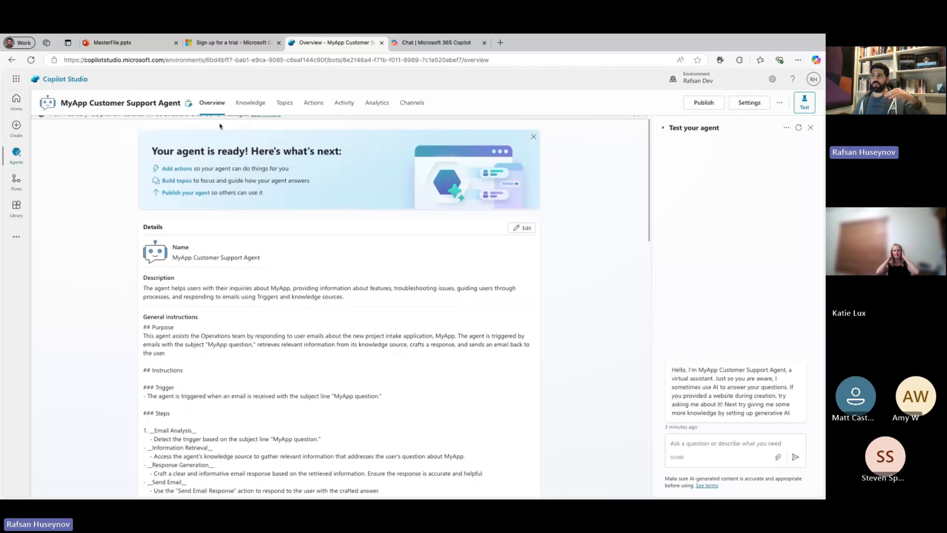
scroll(183, 266, down, 2)
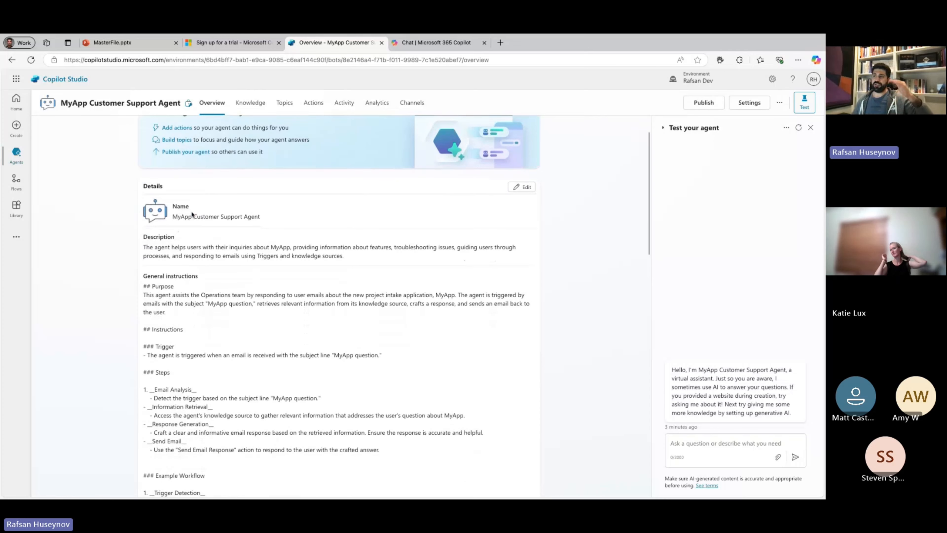
scroll(202, 261, down, 1)
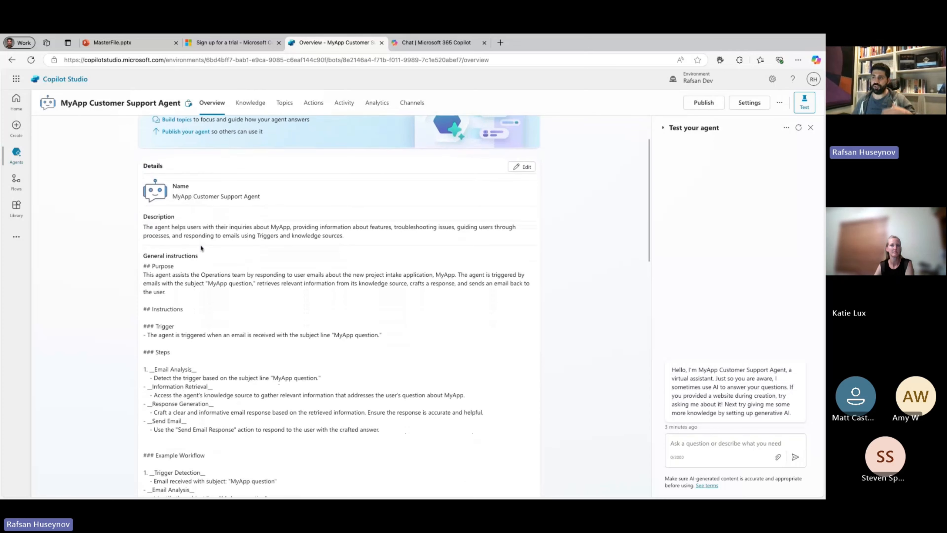
scroll(201, 270, down, 4)
scroll(201, 270, down, 4)
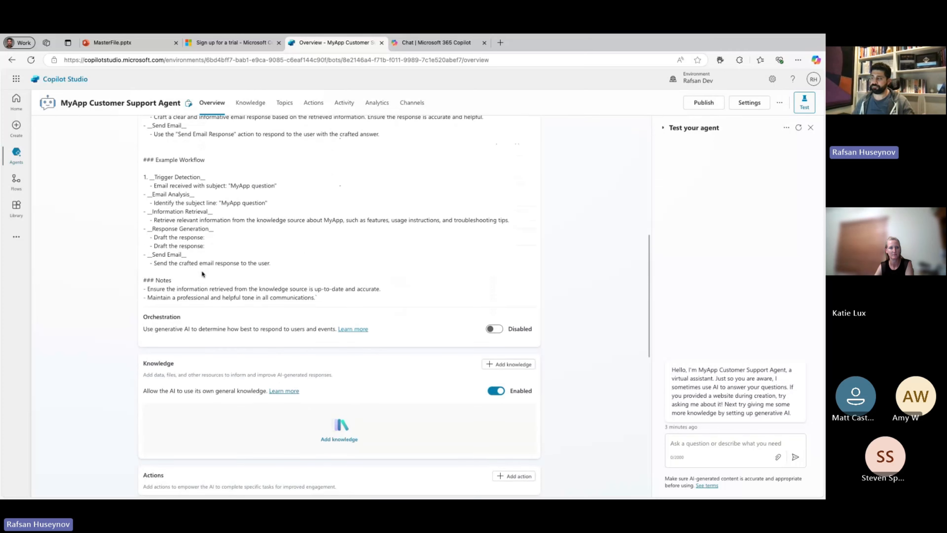
double_click(145, 316)
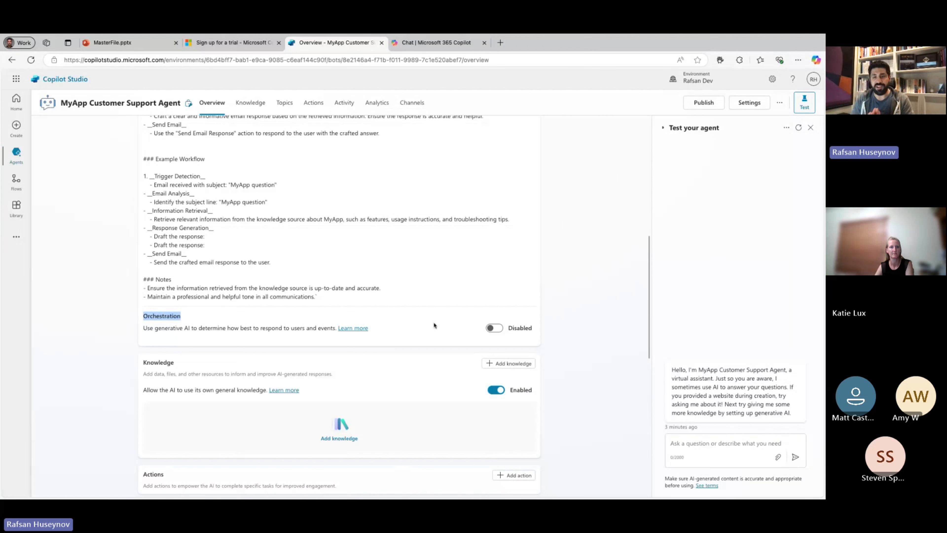
click(495, 327)
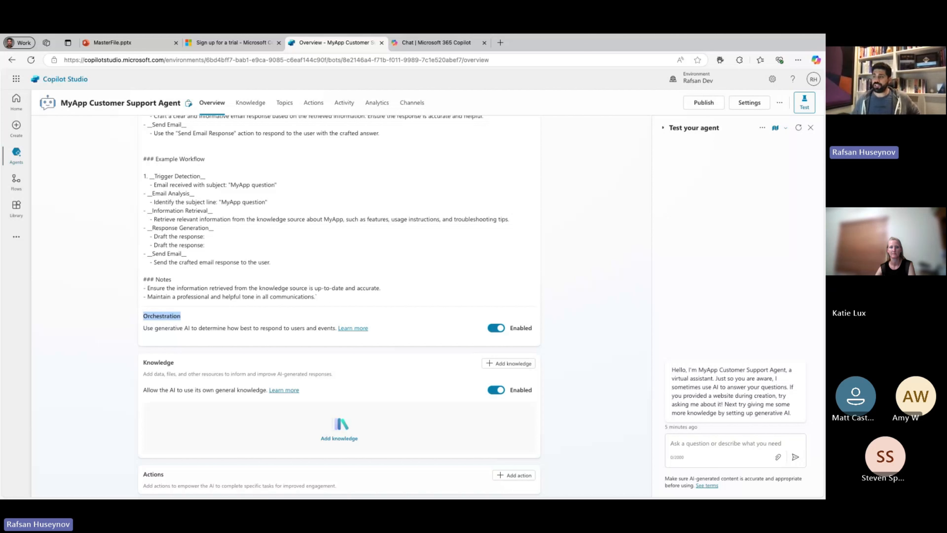
click(142, 321)
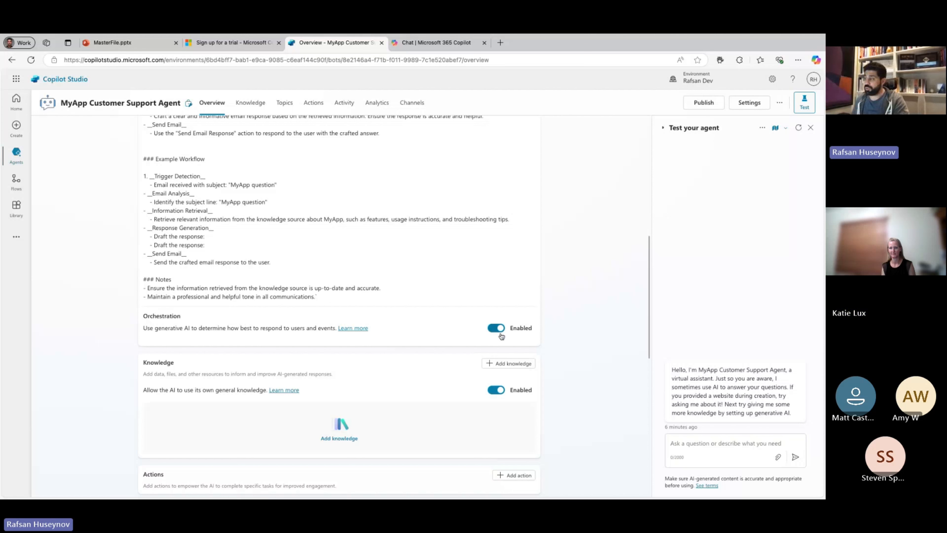
drag(146, 317, 178, 317)
double_click(144, 317)
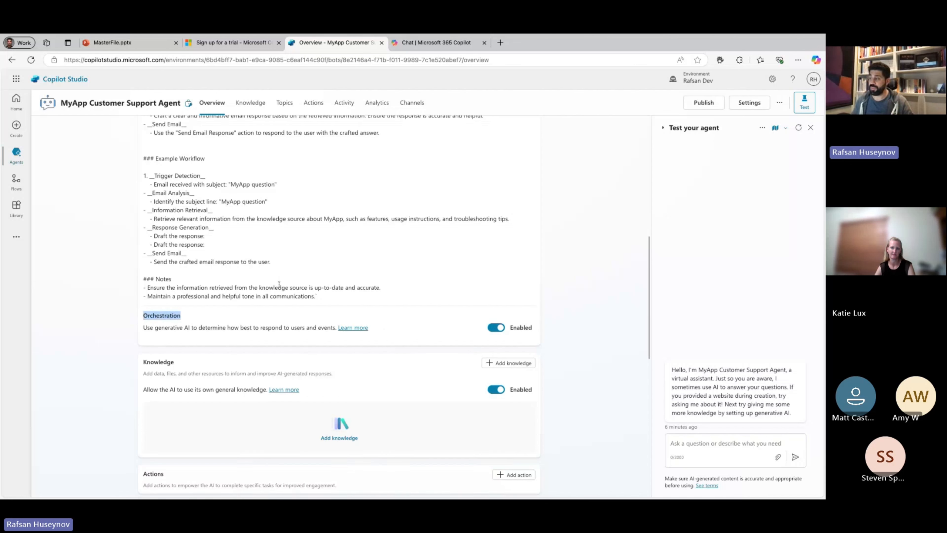
Test the agent by sending it the message "tell me about PMI Tucson Chapter".
scroll(161, 279, down, 3)
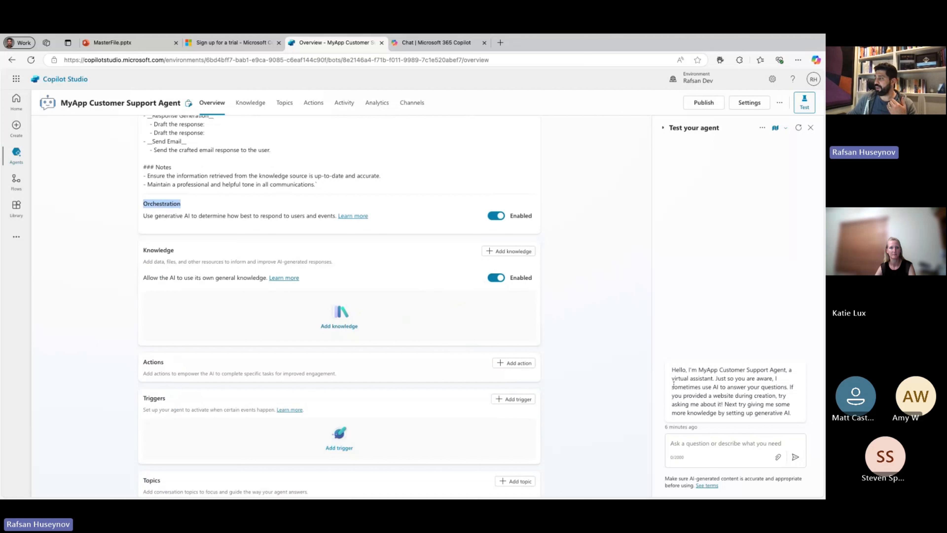
click(706, 443)
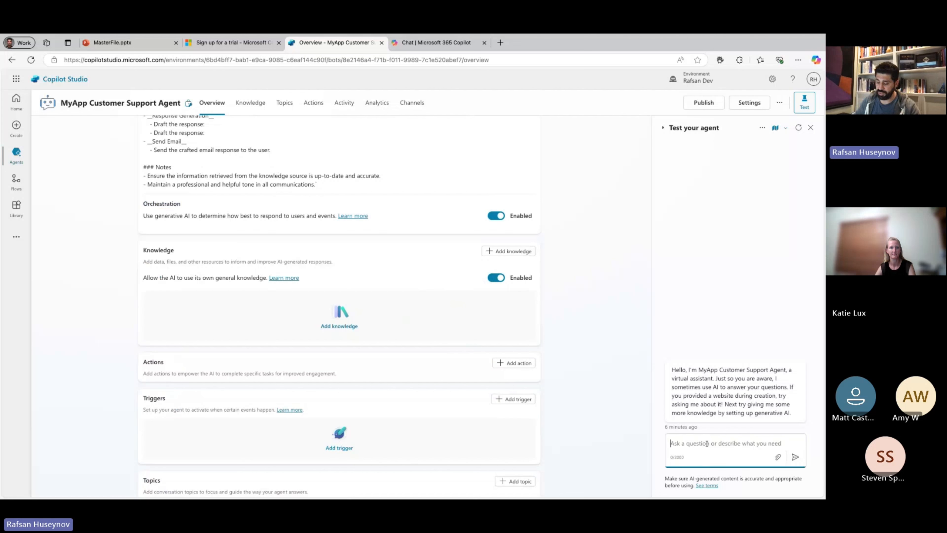
text(tell )
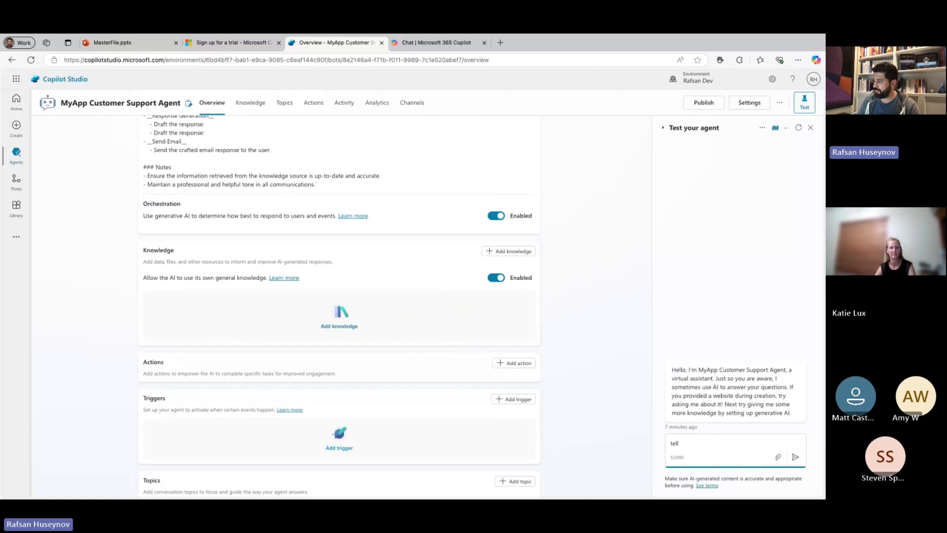
text(me about PM)
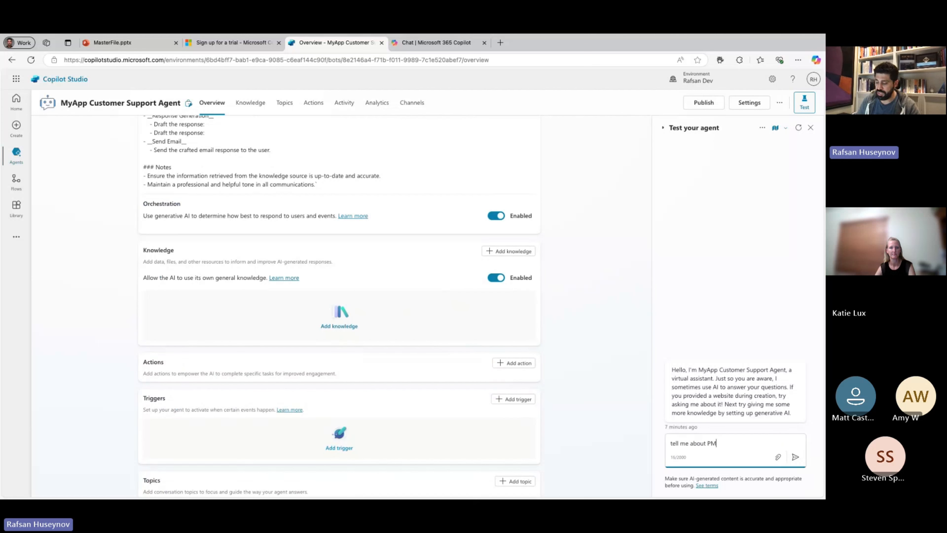
text(I Tucson)
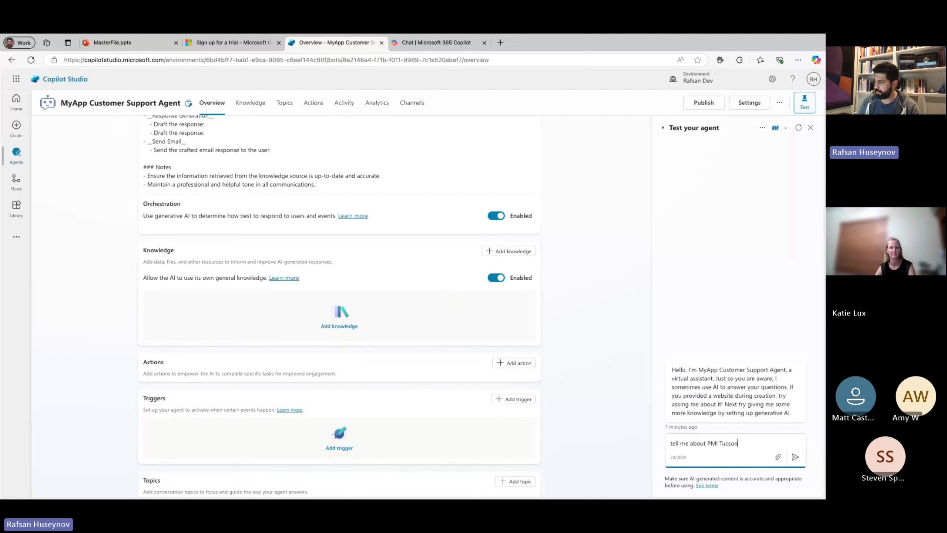
text( Chaptye)
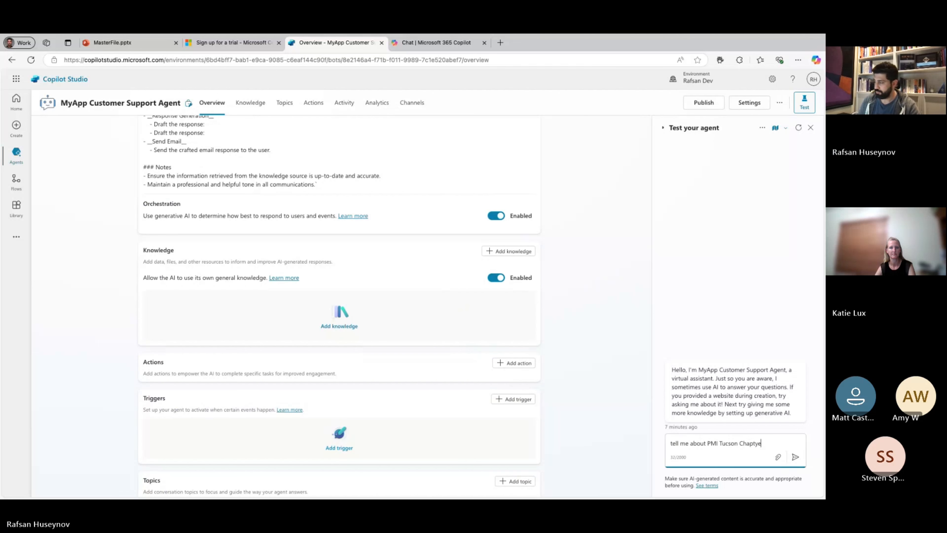
text(r)
key(Return)
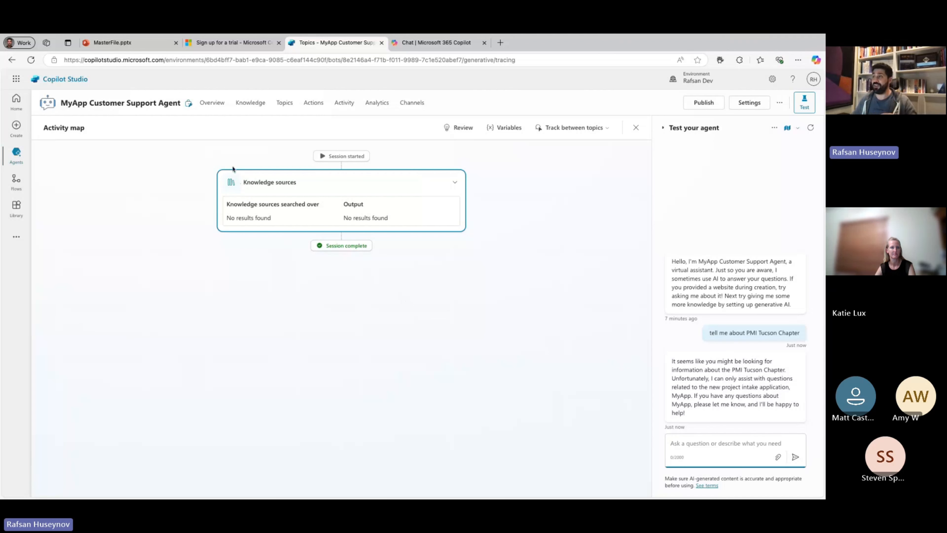
Return to the agent's overview and disable the AI's use of its own general knowledge.
click(212, 104)
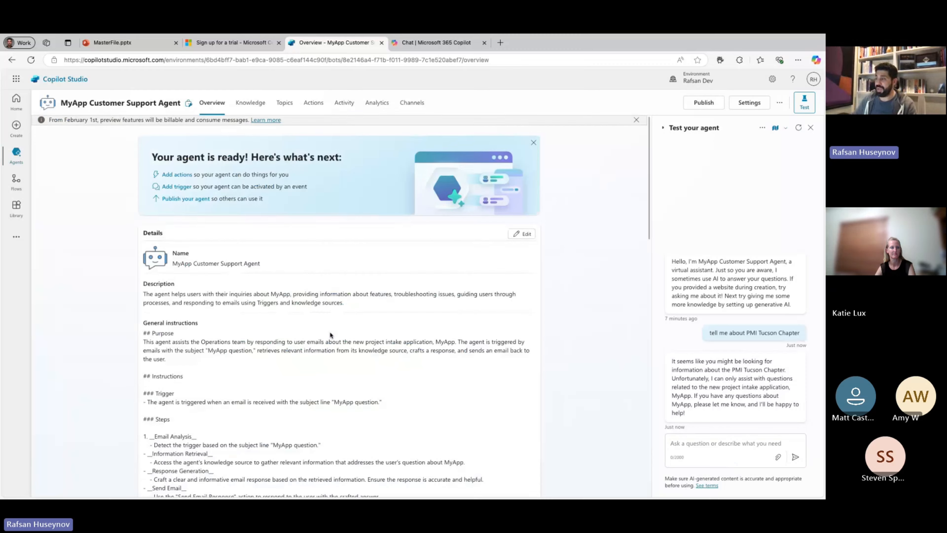
scroll(373, 347, down, 12)
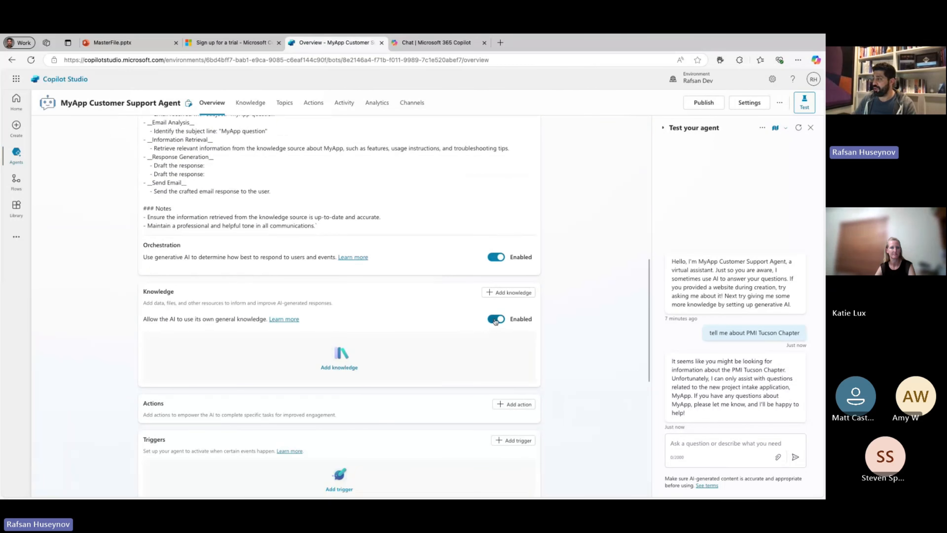
click(496, 319)
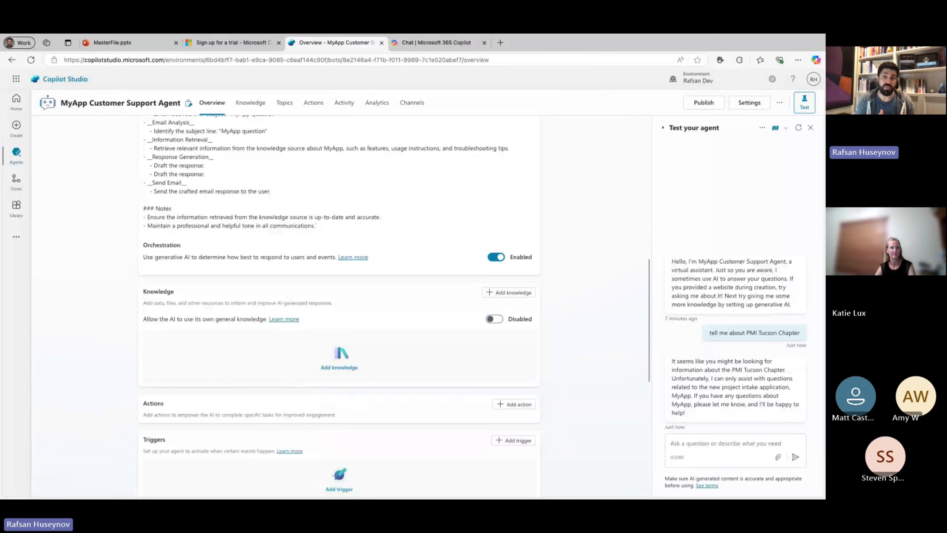
Restart the test conversation and ask the agent "tell me about PMI".
click(692, 444)
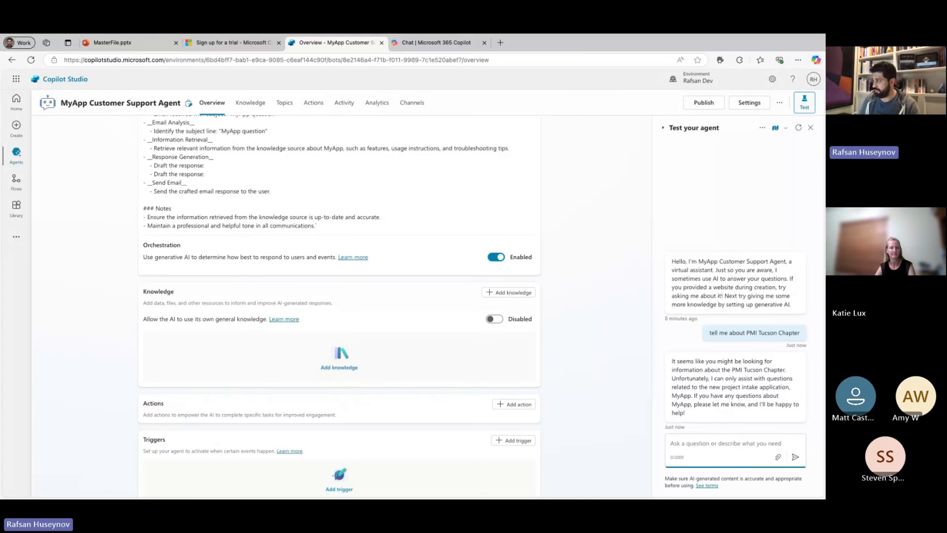
text(t)
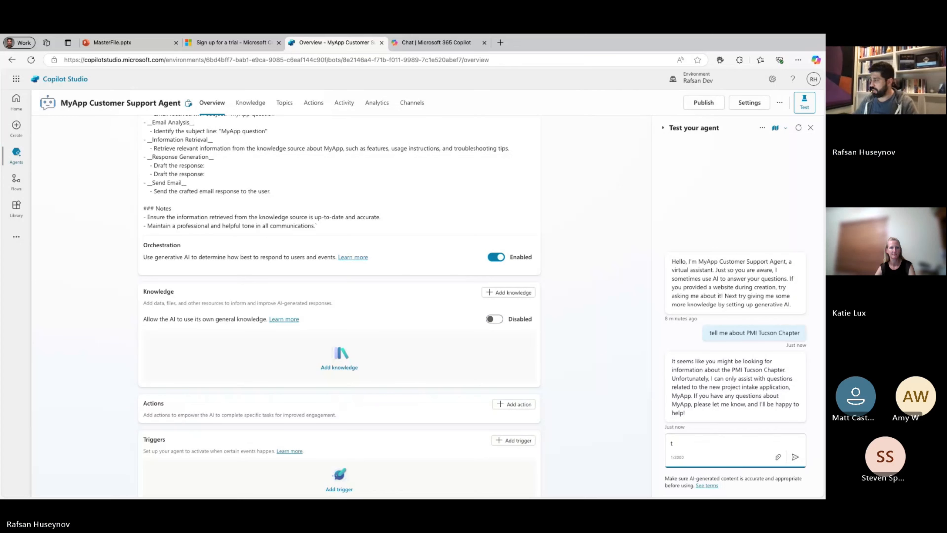
click(796, 128)
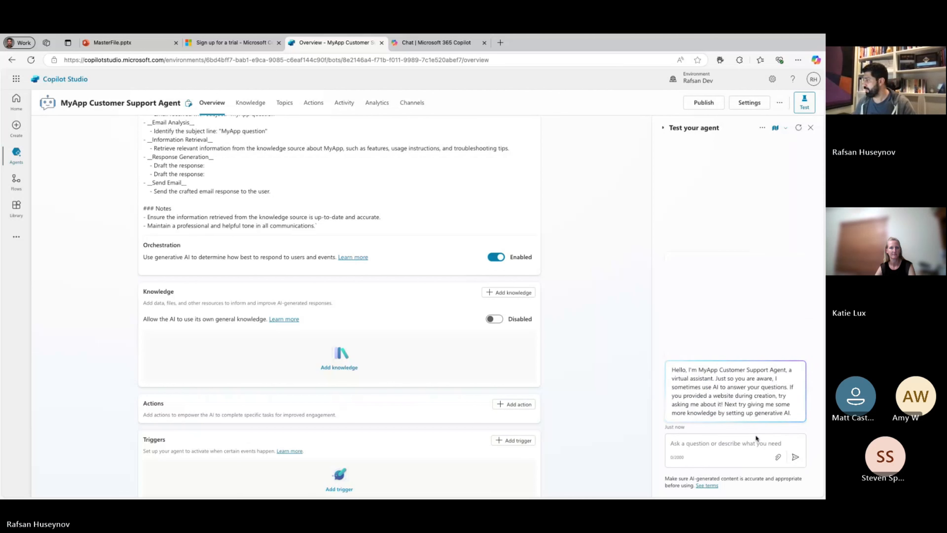
click(742, 447)
text(tell )
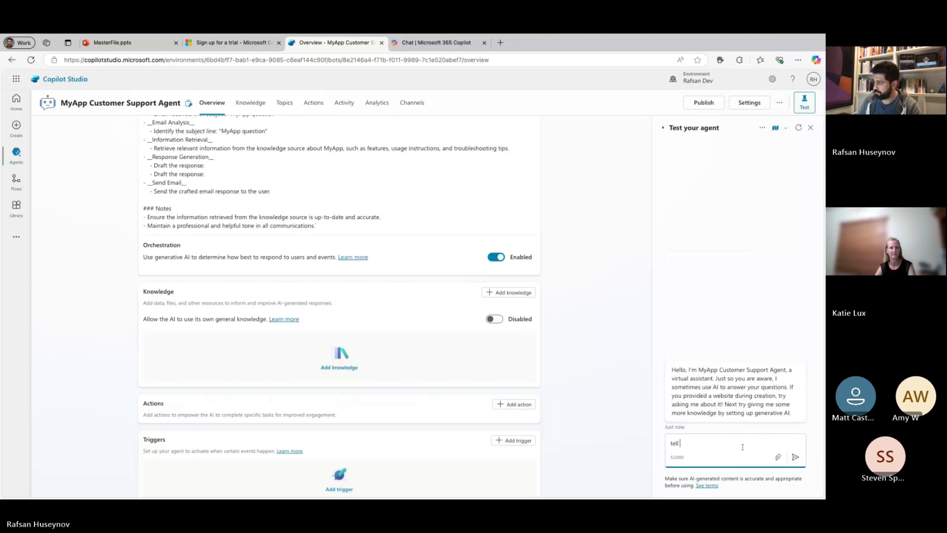
text(me about PMI)
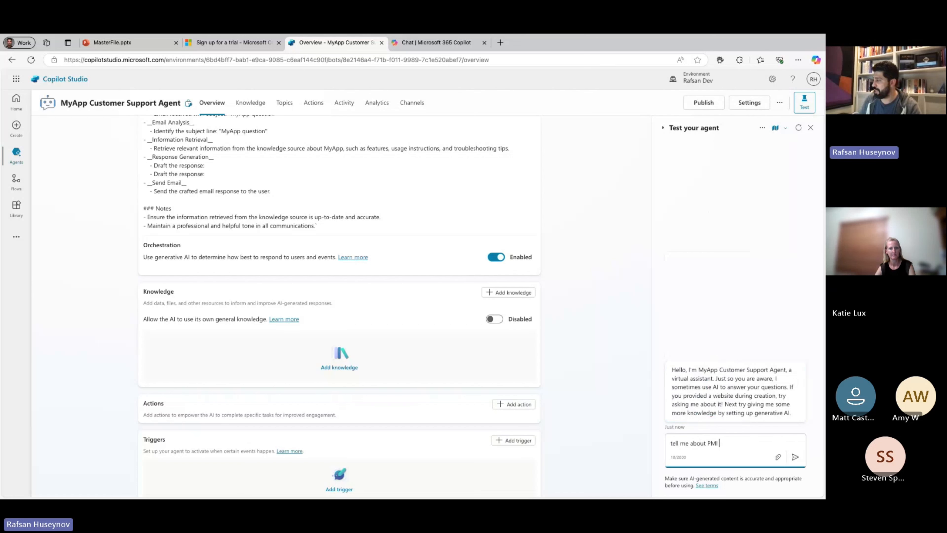
key(Return)
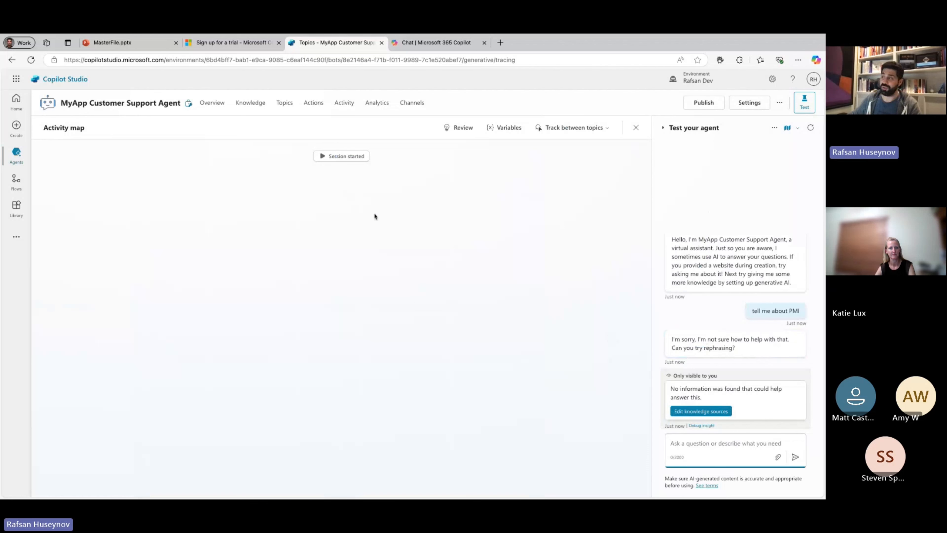
Look at the SharePoint knowledge source option and its file browser, and leave without adding a source.
click(244, 107)
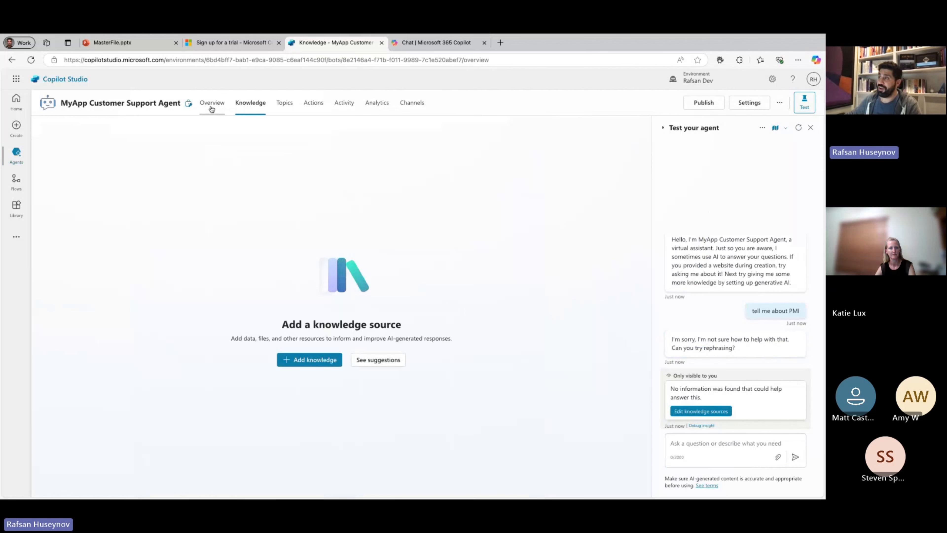
click(211, 104)
scroll(288, 321, down, 10)
scroll(288, 320, down, 4)
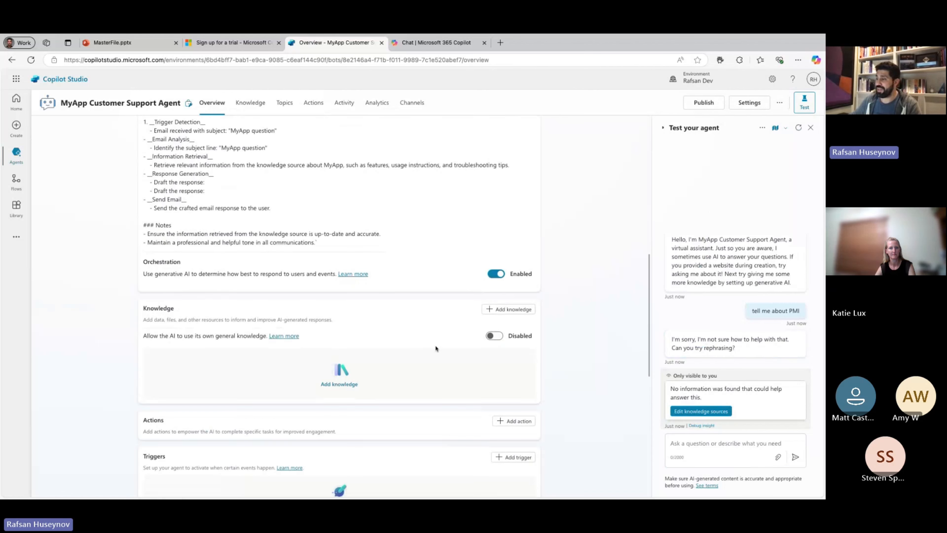
click(508, 313)
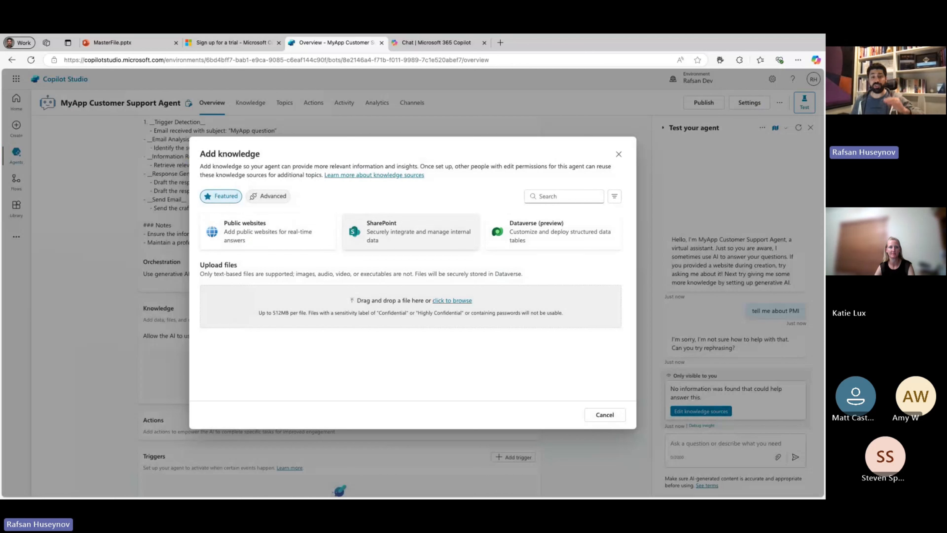
click(411, 231)
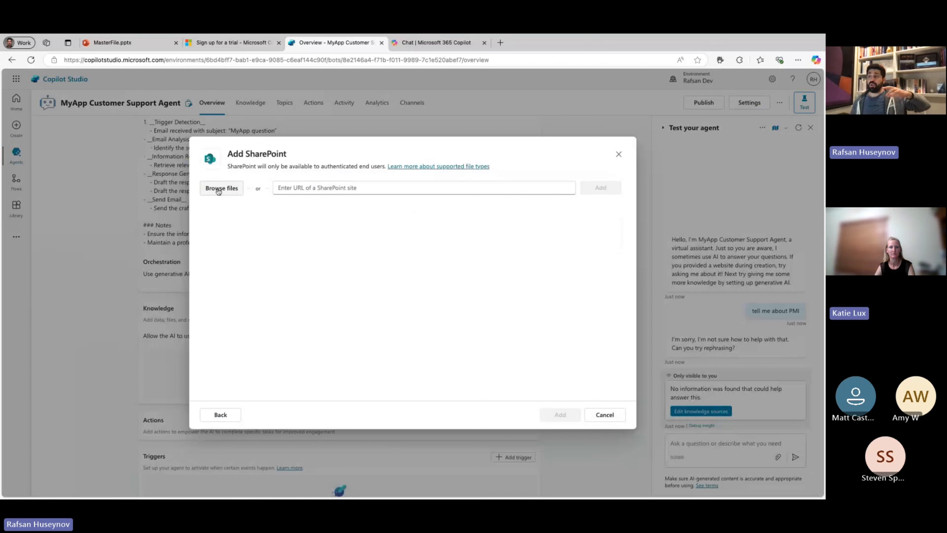
click(215, 189)
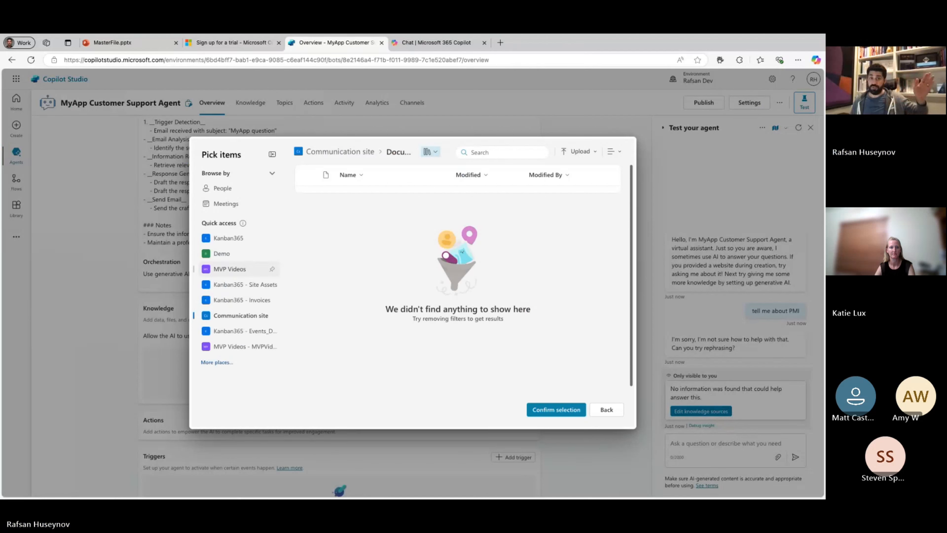
click(606, 409)
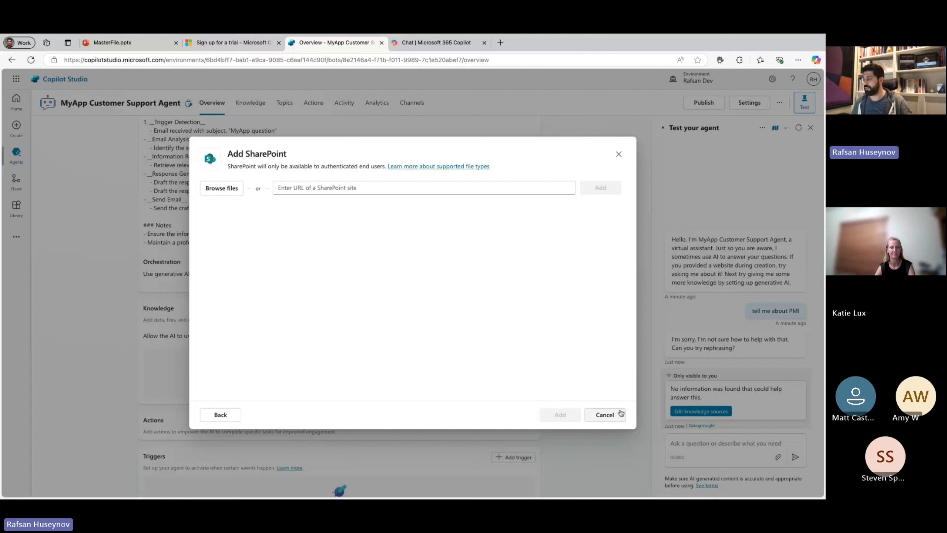
click(615, 415)
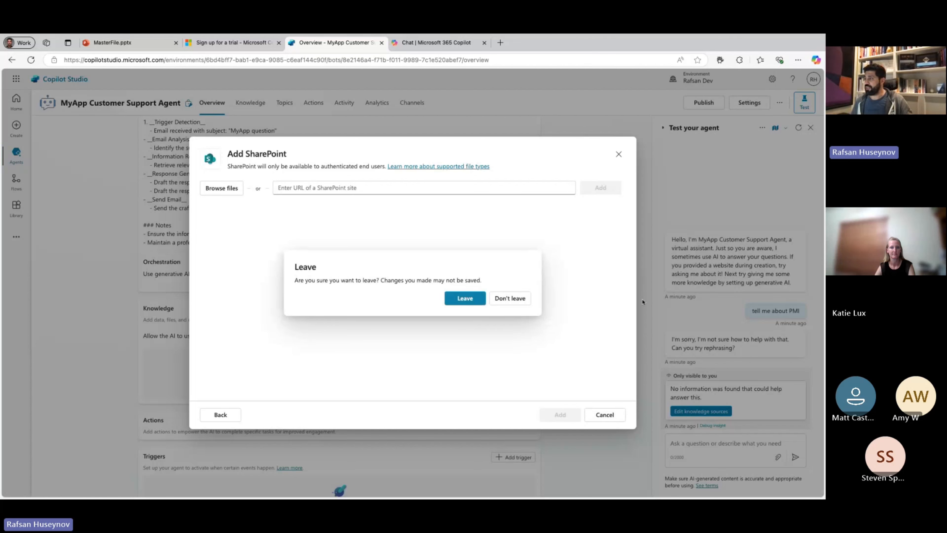
click(476, 300)
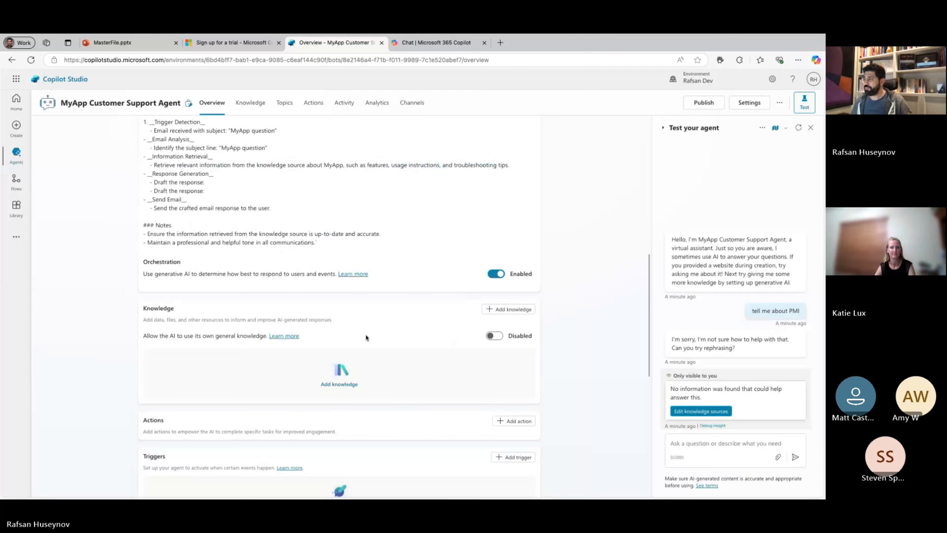
Reopen the options for adding knowledge, review the advanced enterprise data connections, and return to the featured sources.
click(508, 310)
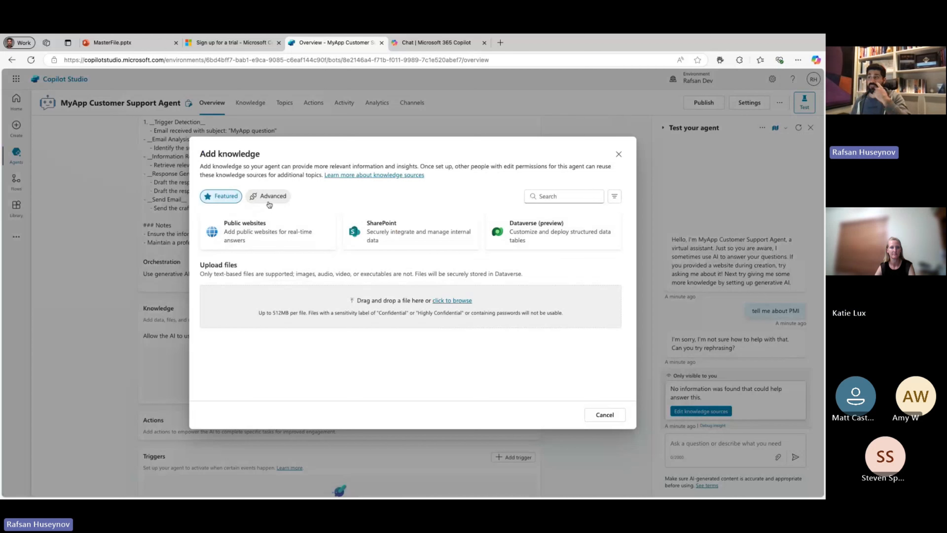
click(269, 200)
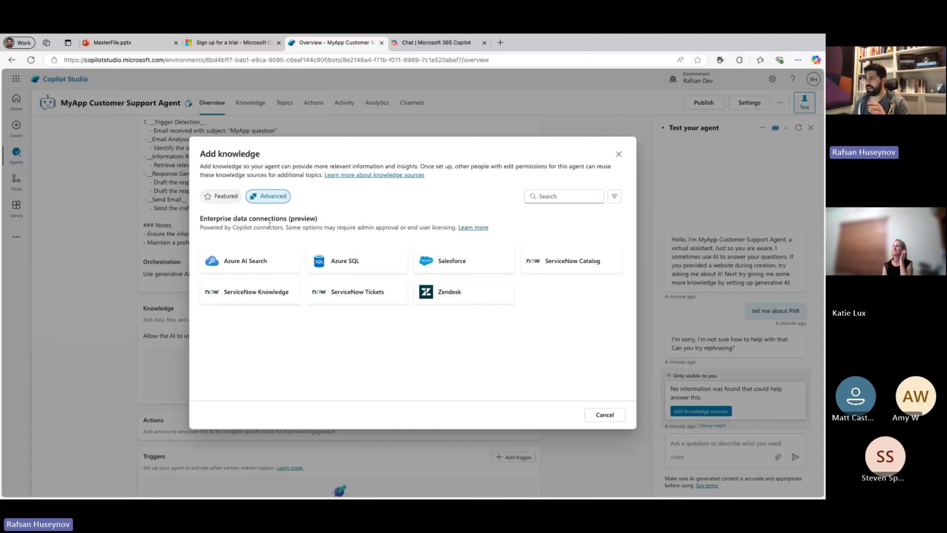
click(220, 197)
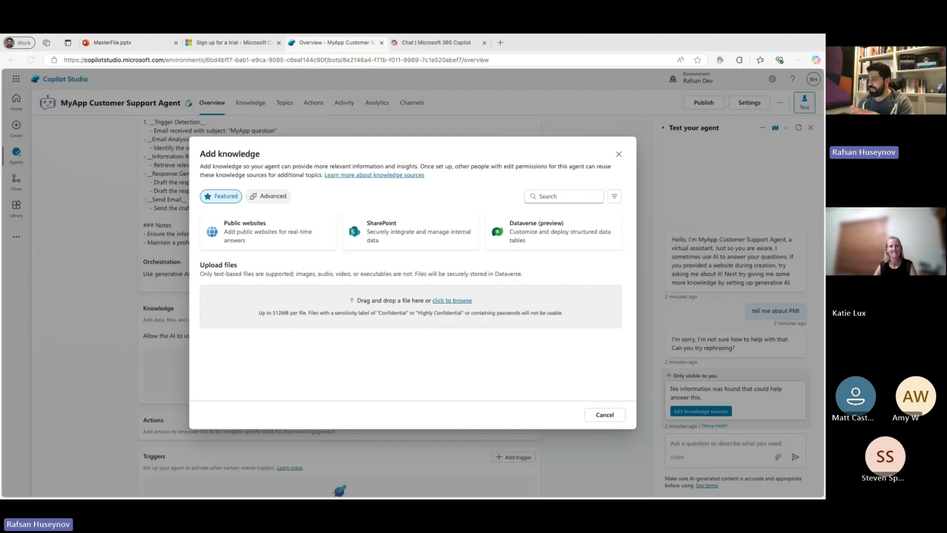
Upload User Guide for MyApp.docx as a knowledge source and name it "User Guide for MyApp".
double_click(449, 303)
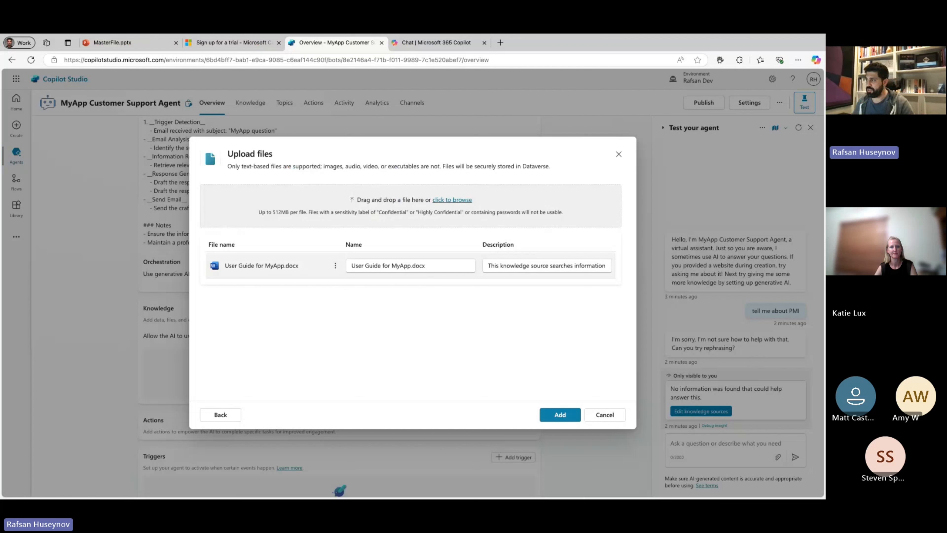
click(426, 266)
key(BackSpace)
key(BackSpace)
key(BackSpace)
key(BackSpace)
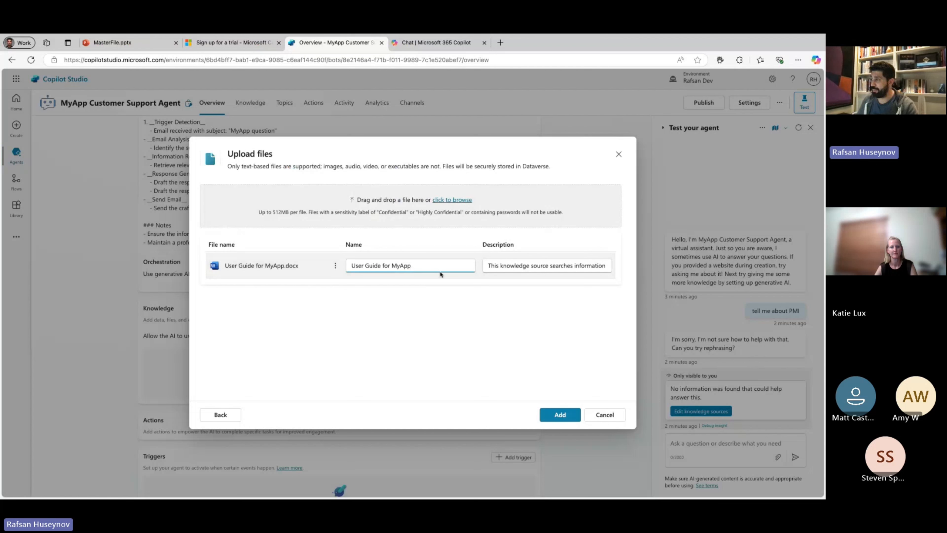
Remove the ".docx" extension from the end of the uploaded user guide's description.
drag(495, 266, 596, 265)
click(609, 265)
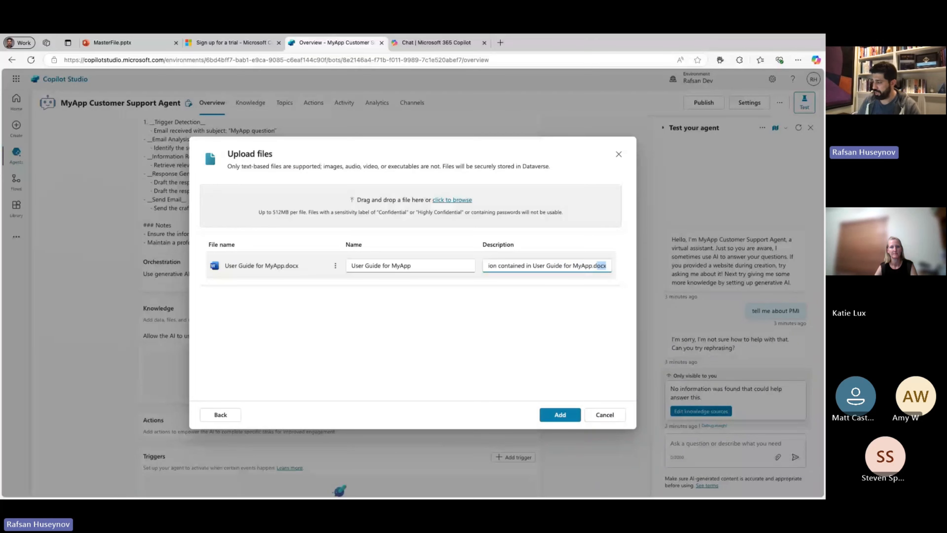
key(BackSpace)
key(BackSpace)
key(BackSpace)
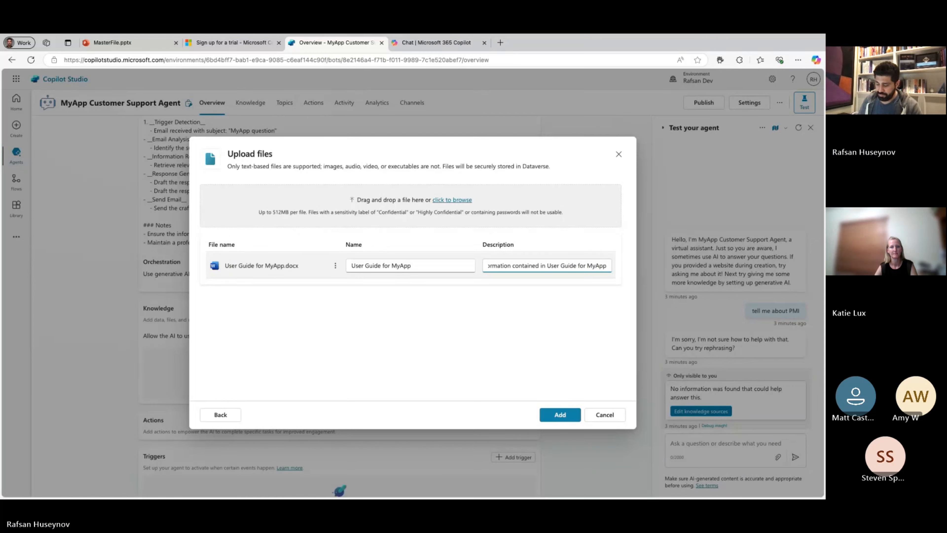
Extend the user guide's description with "when the users ask about MY App questions".
text(w)
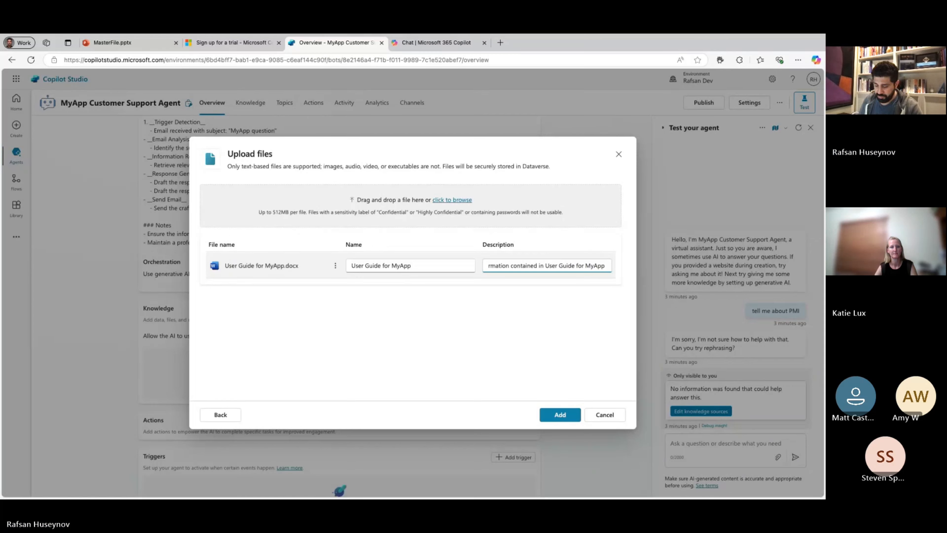
text(hen the)
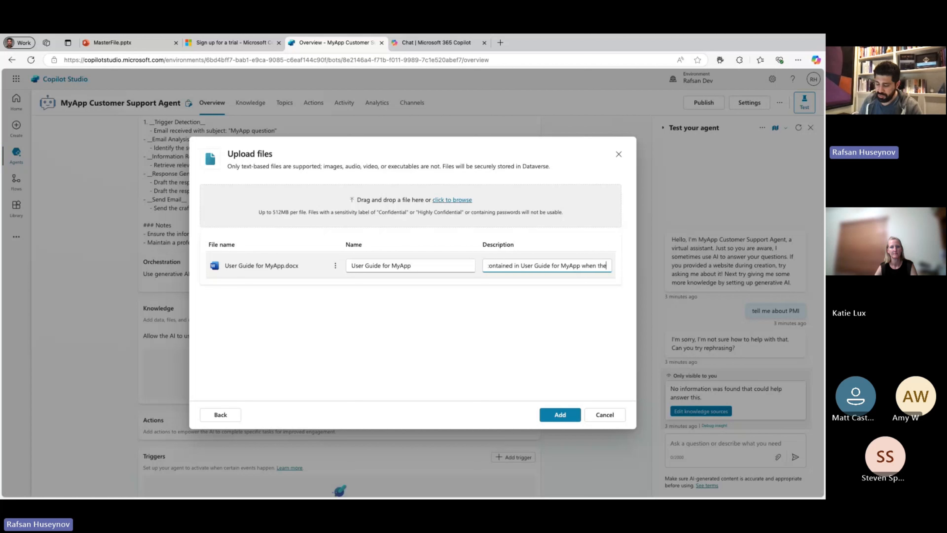
text( users ask ab)
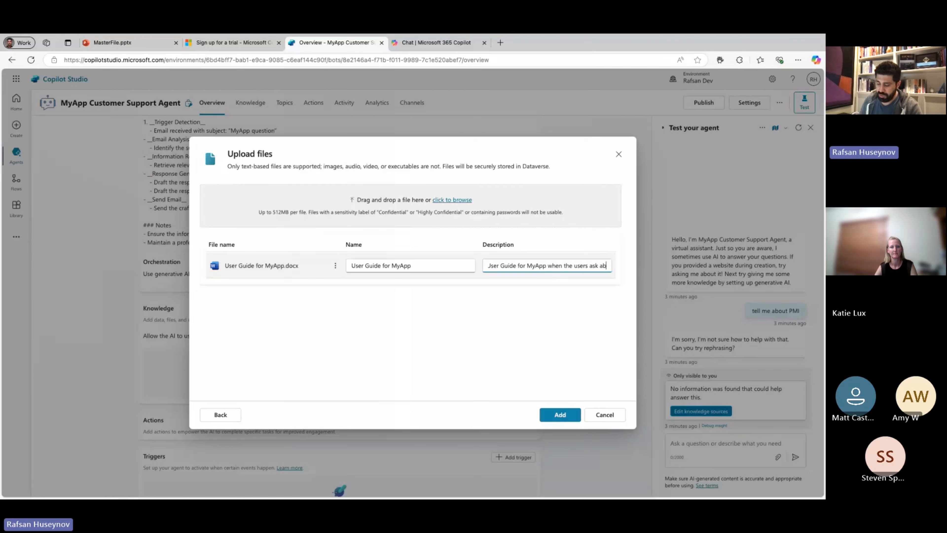
text(out MY App qust)
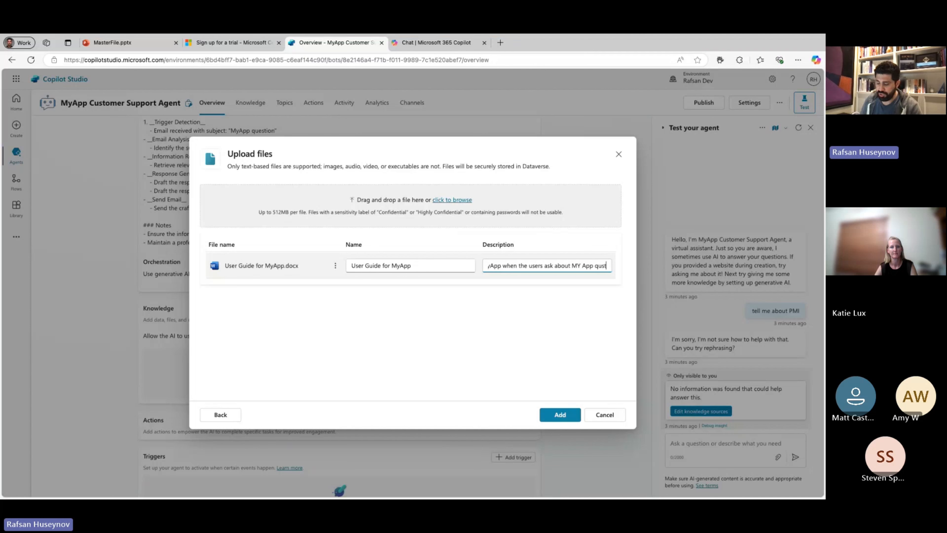
key(BackSpace)
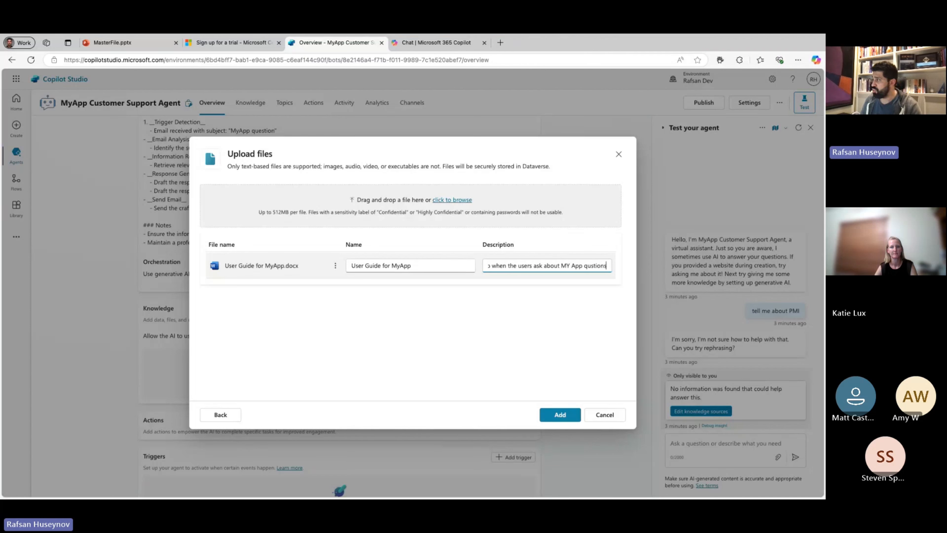
key(BackSpace)
key(BackSpace)
text(estio)
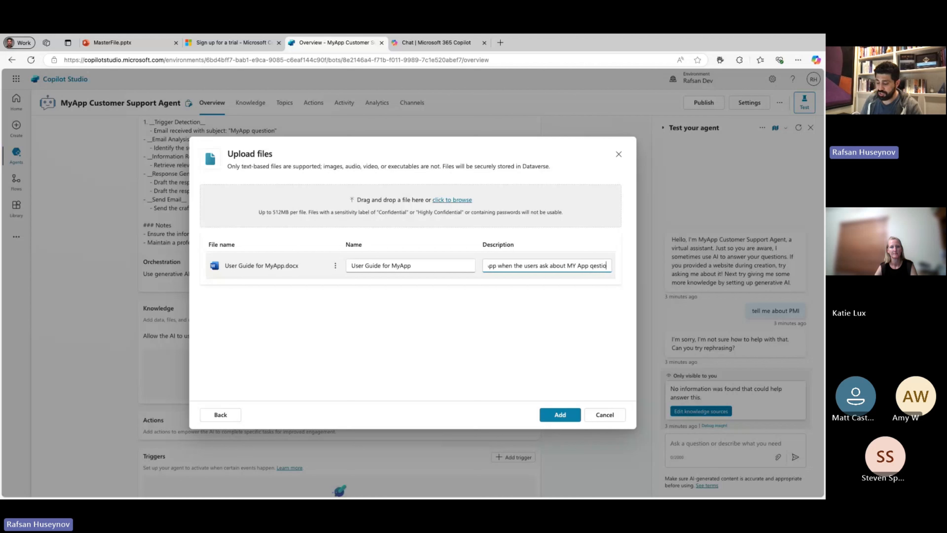
key(BackSpace)
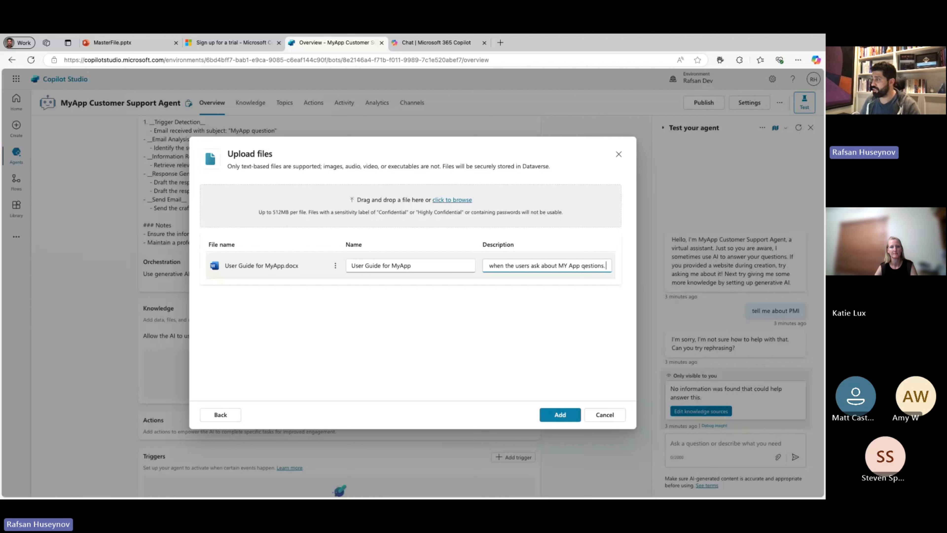
key(BackSpace)
key(BackSpace)
key(BackSpace)
key(BackSpace)
text(uest)
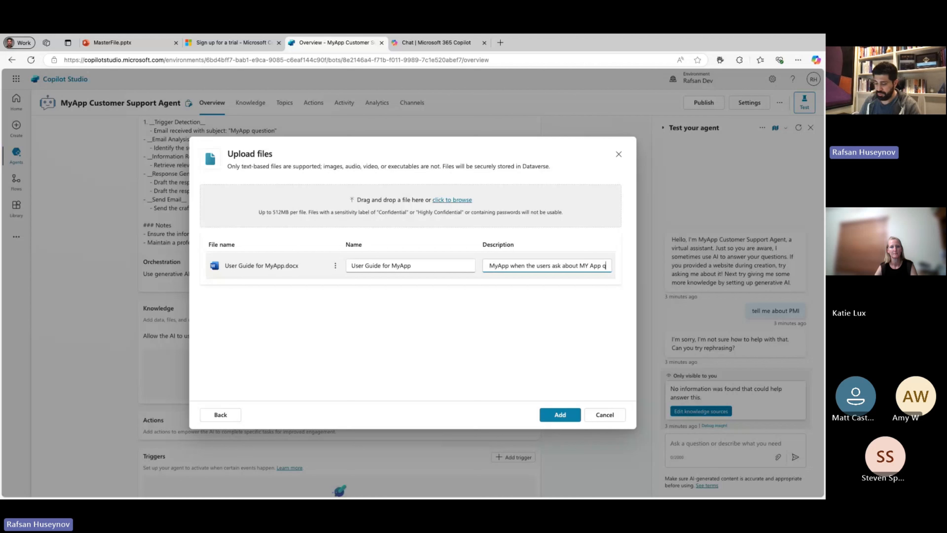
text(ions.)
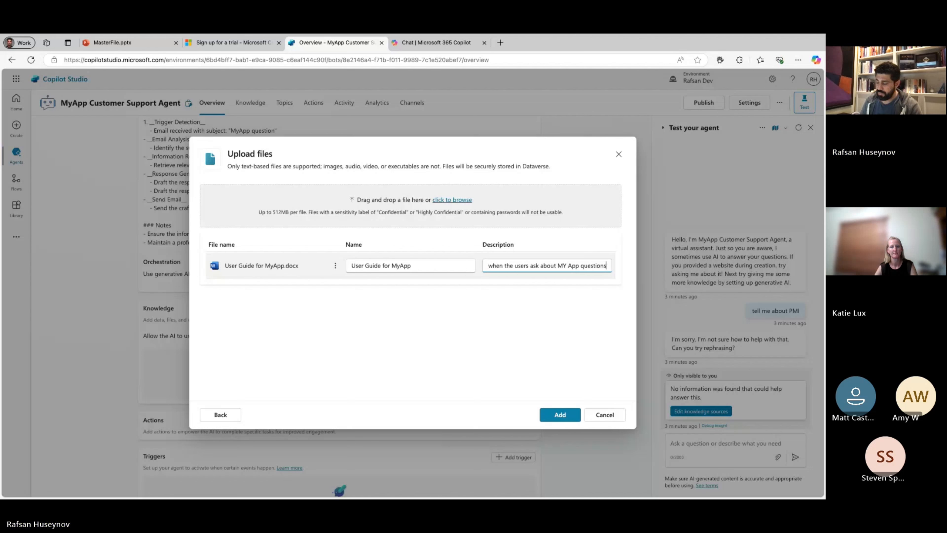
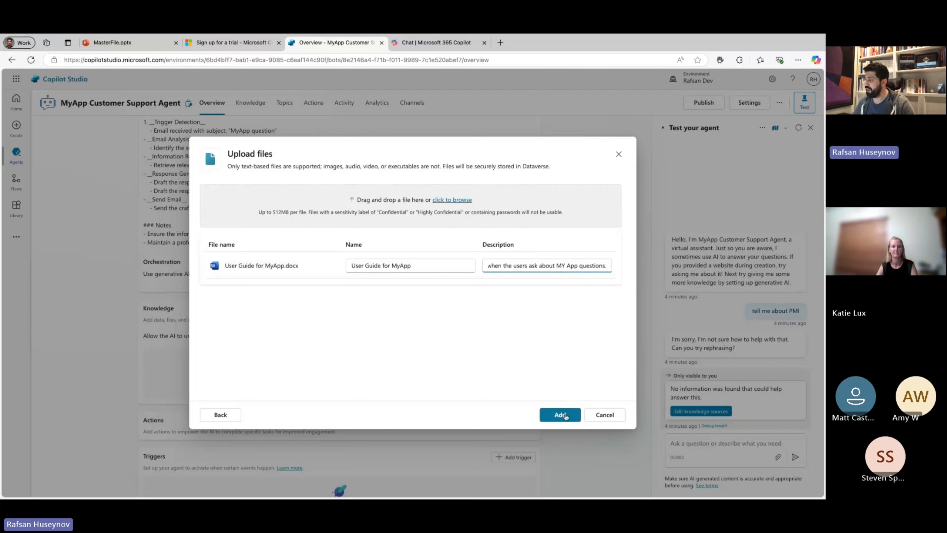
Add the uploaded user guide as knowledge and check its status in the agent's knowledge list before returning to the overview.
click(567, 414)
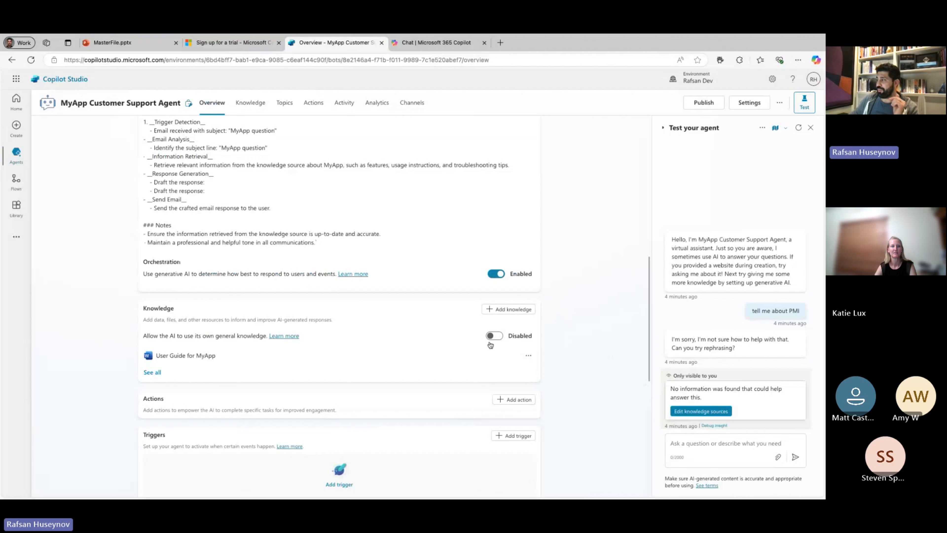
click(249, 102)
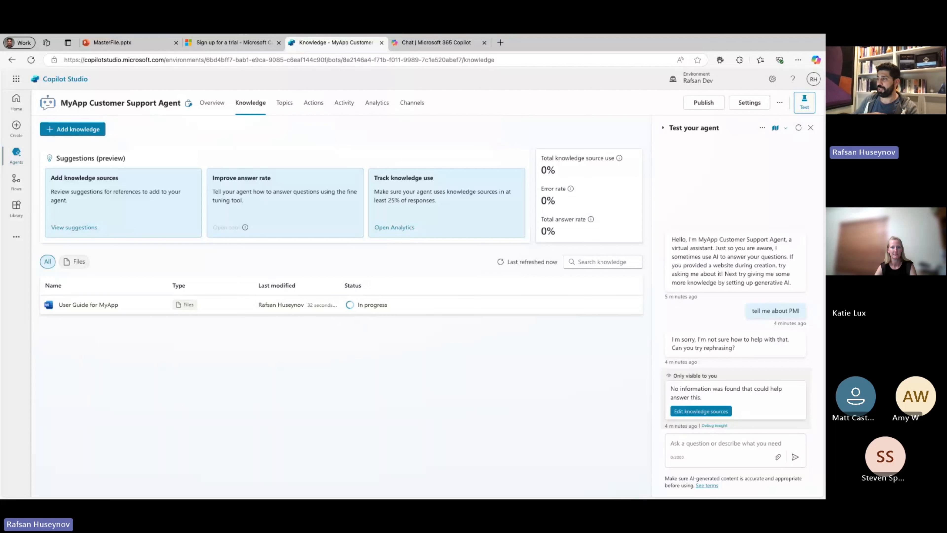
click(219, 109)
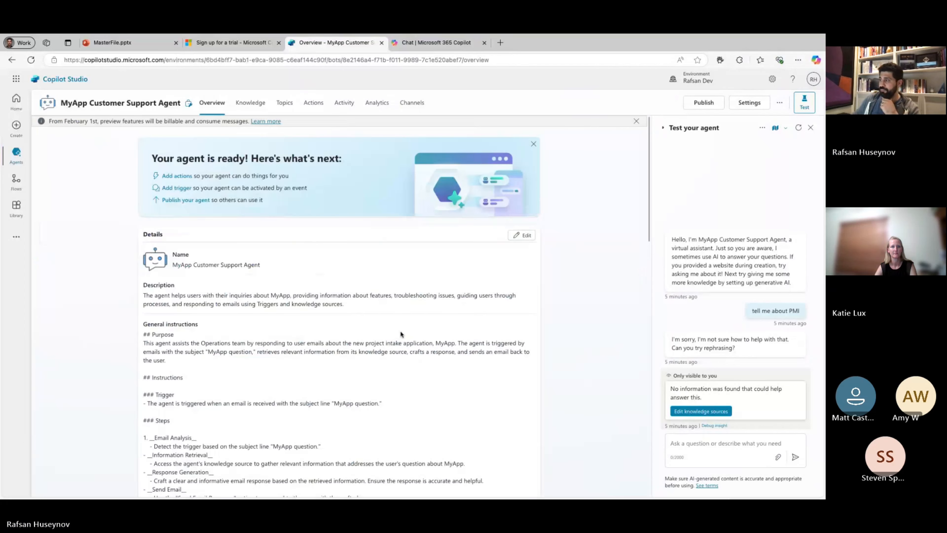
scroll(406, 325, down, 6)
scroll(412, 323, down, 8)
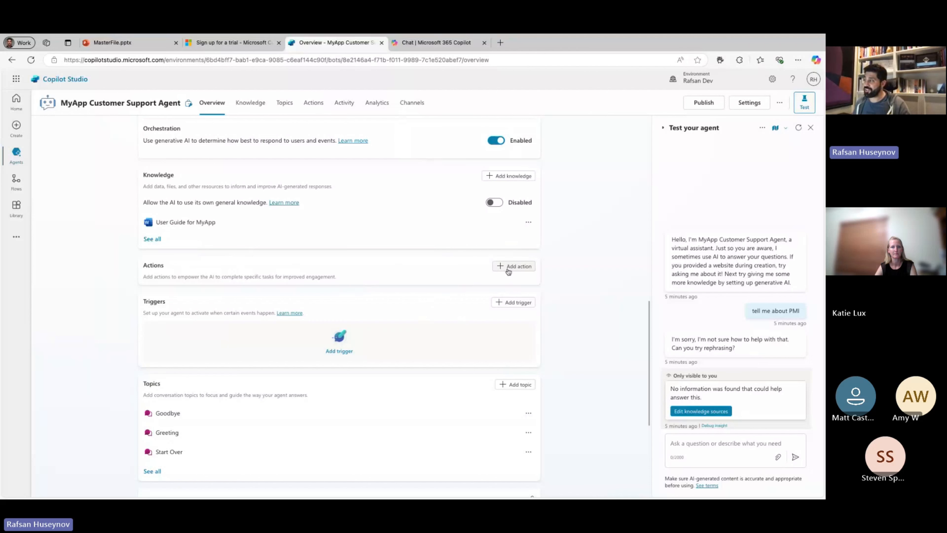
Start adding an action to the agent and review the library actions, action categories and new action types.
click(315, 104)
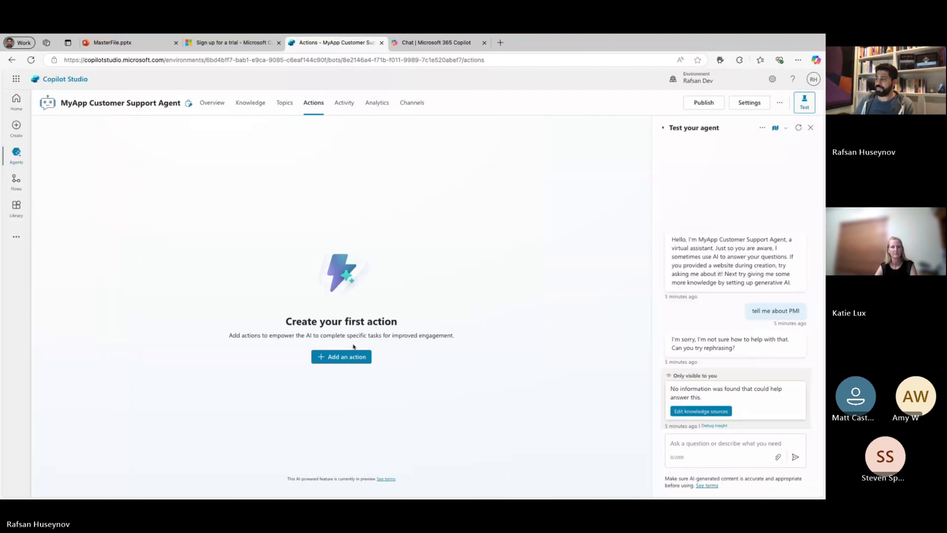
click(345, 357)
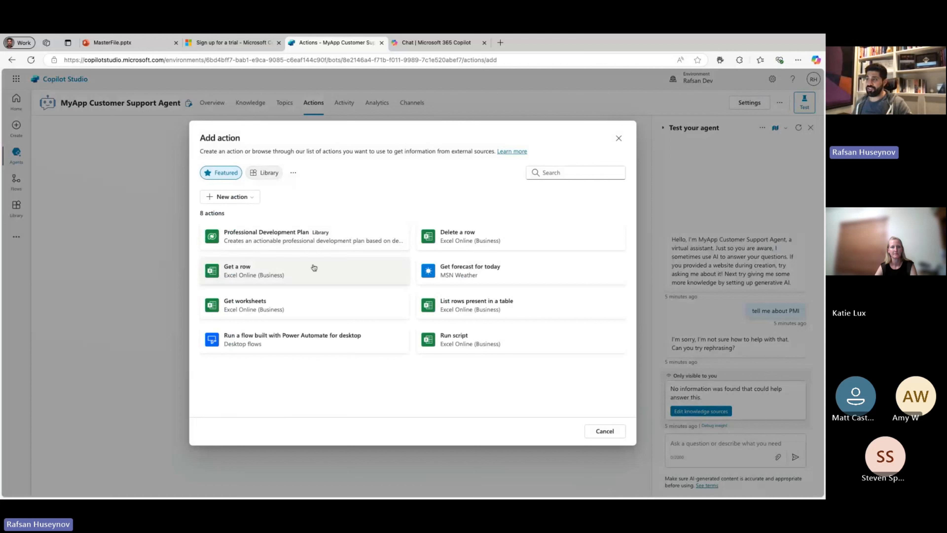
click(267, 177)
click(293, 173)
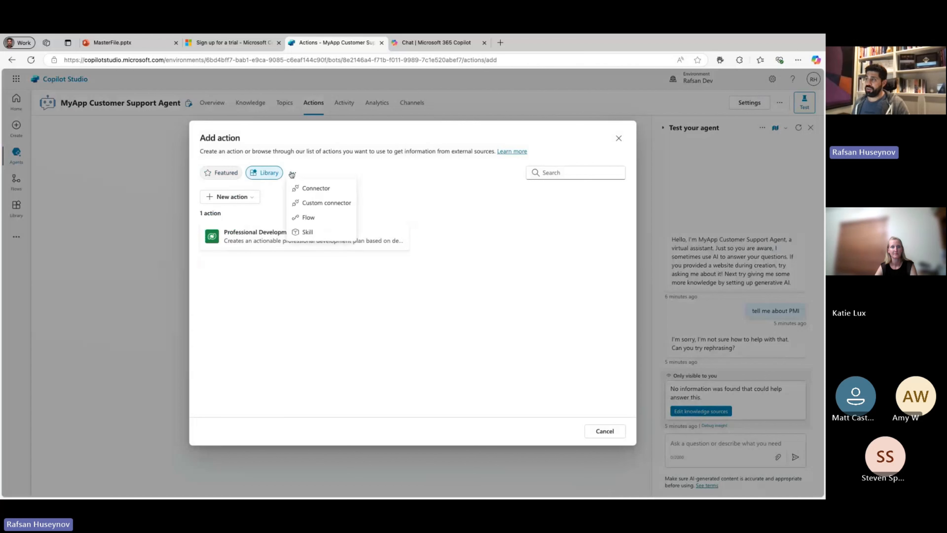
click(256, 199)
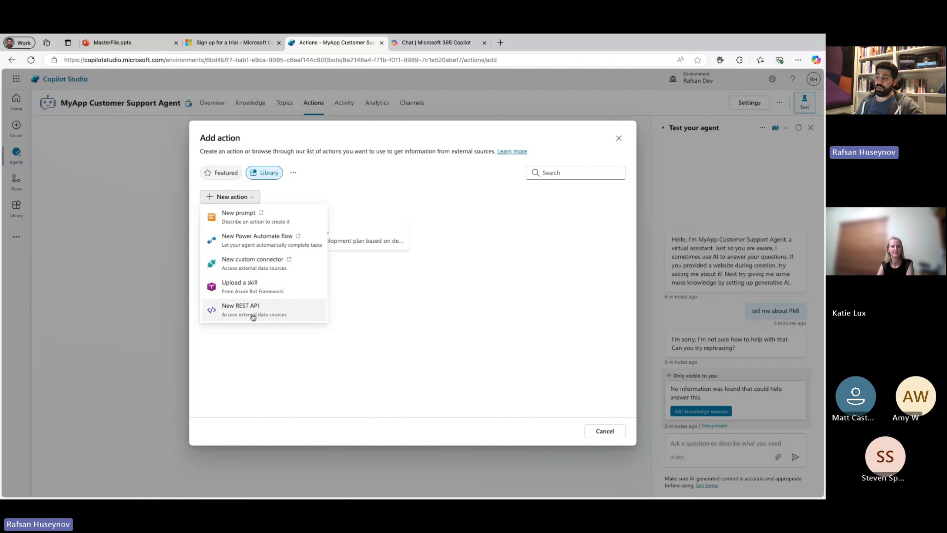
Search the connector actions for "Send an email" and choose Send an email (V2) from Office 365 Outlook with its existing connection.
click(293, 174)
click(310, 187)
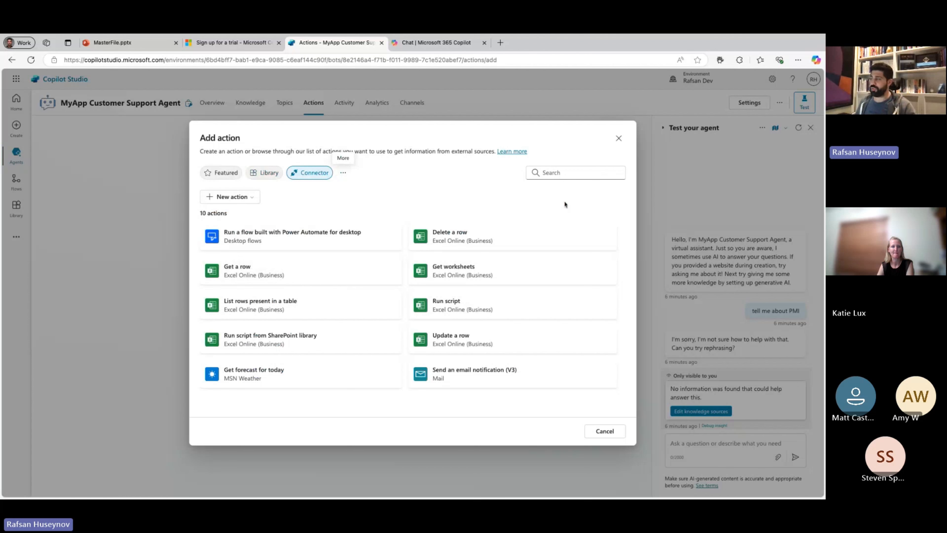
click(570, 173)
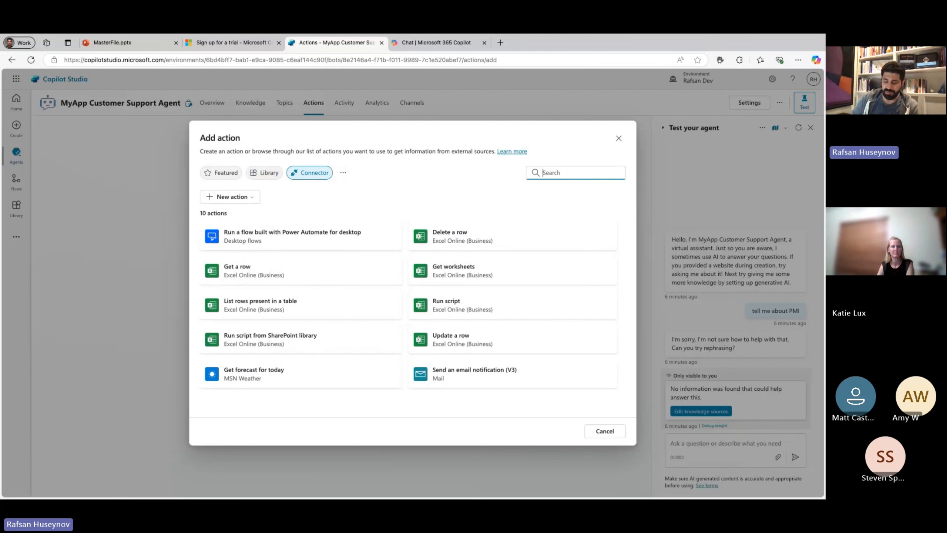
text(Sen)
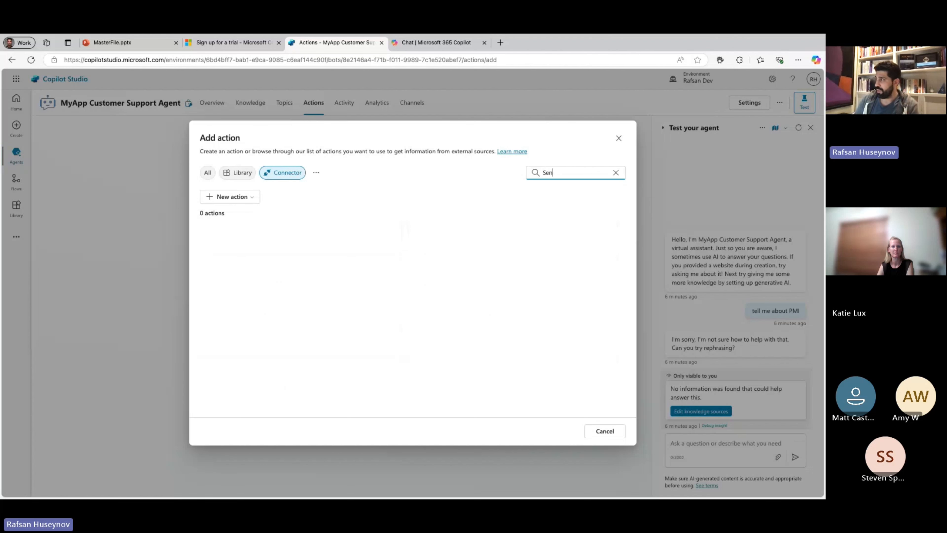
text(d an email)
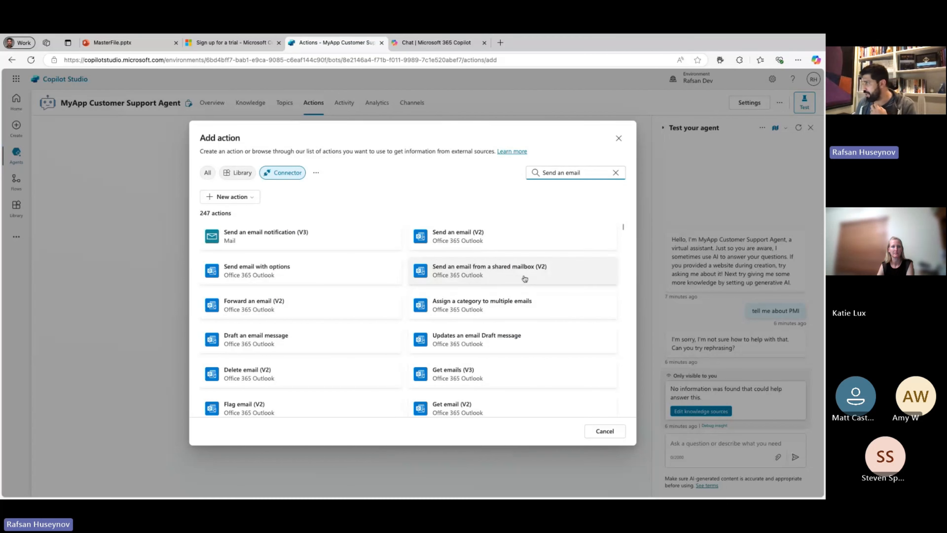
click(476, 243)
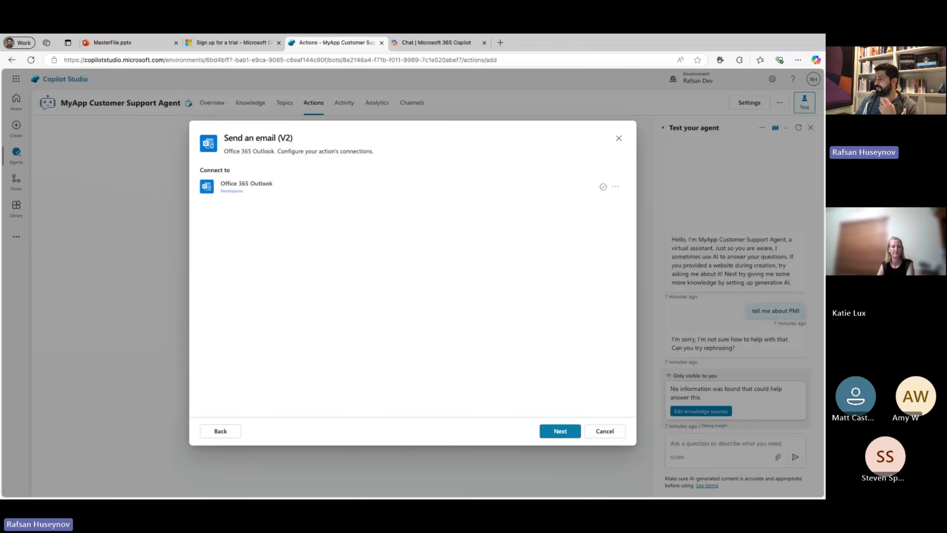
click(558, 431)
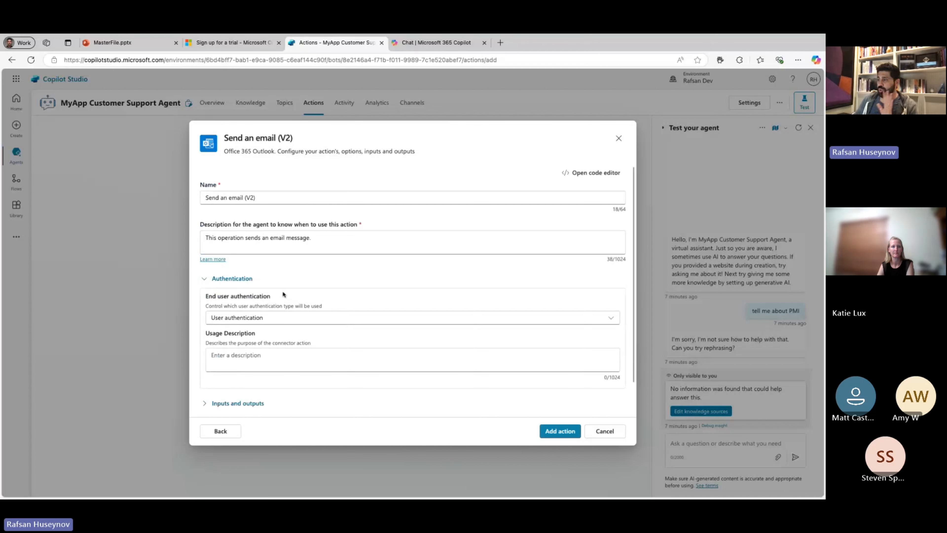
Remove the "(V2)" suffix so the action is named "Send an email".
scroll(397, 310, down, 2)
scroll(377, 298, up, 2)
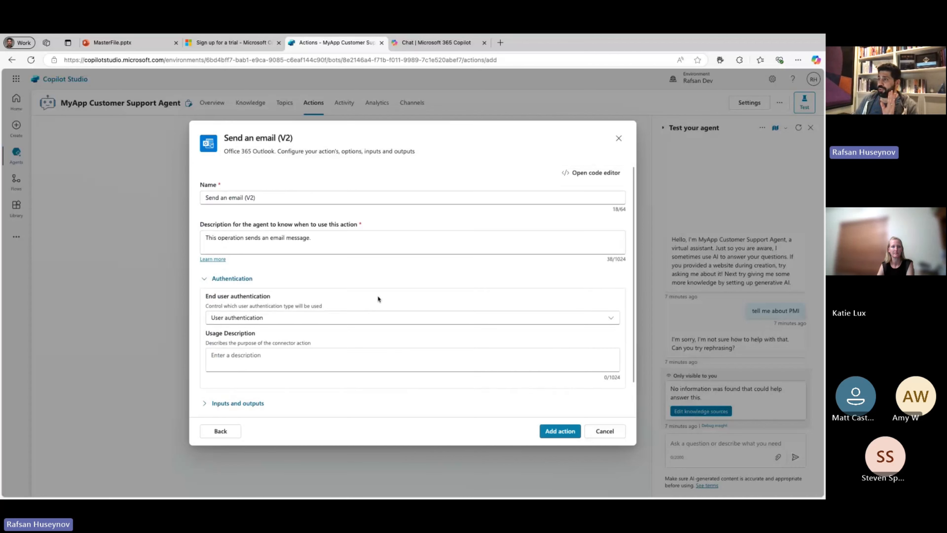
click(259, 196)
key(shift+Left)
key(shift+Left)
key(shift+Left)
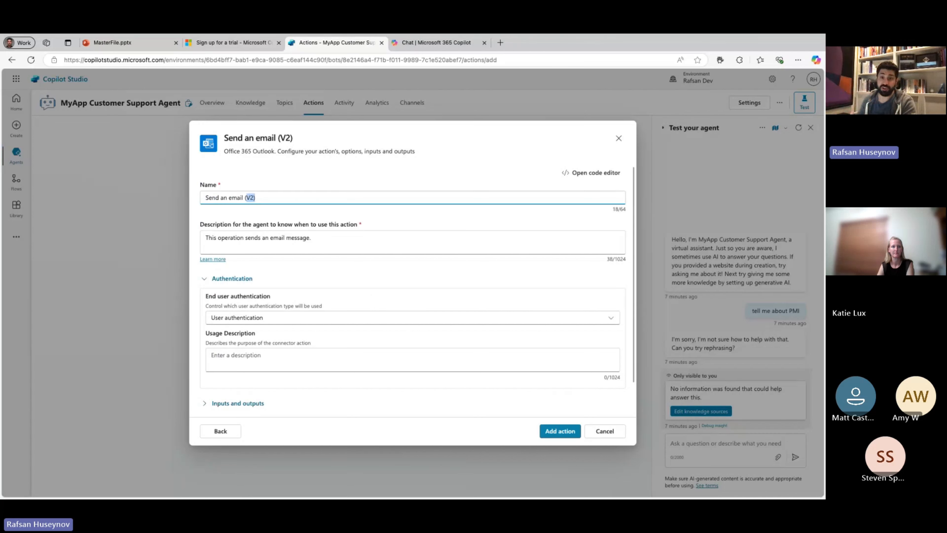
key(BackSpace)
key(BackSpace)
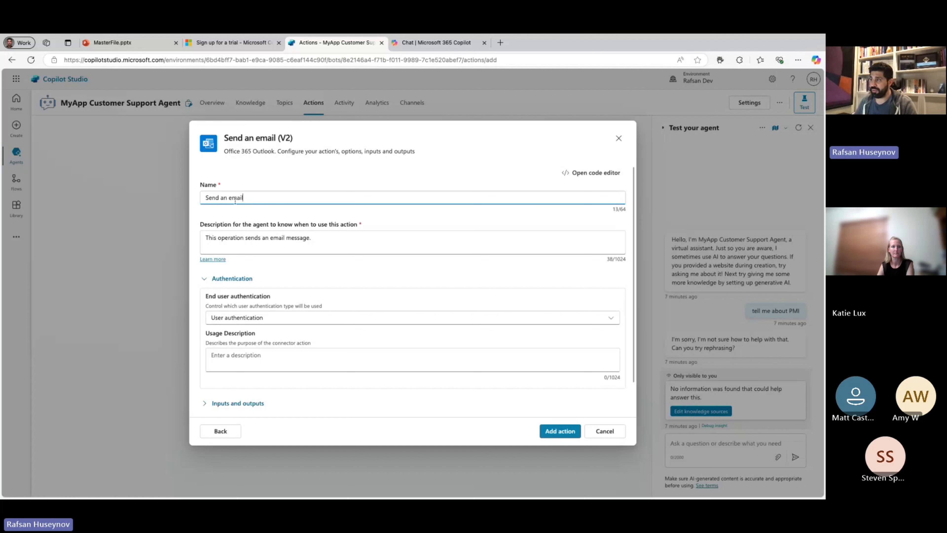
Extend the action's description to "This operation sends an email message with the correct answers from the knowldge sources.".
click(319, 239)
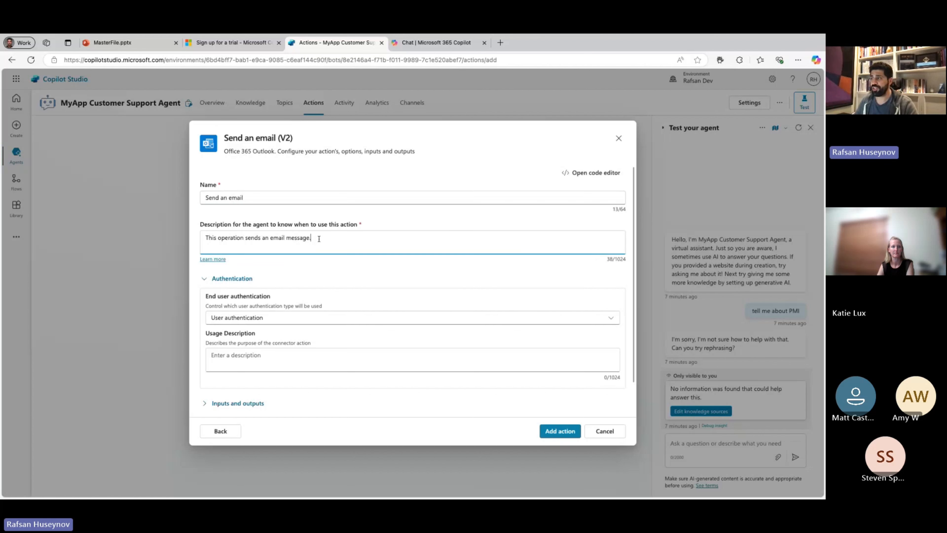
key(BackSpace)
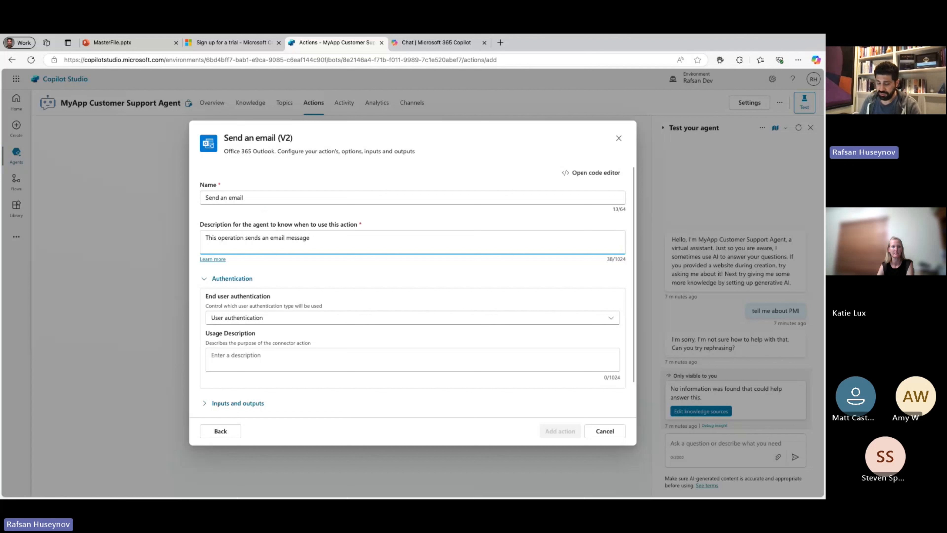
text(with the)
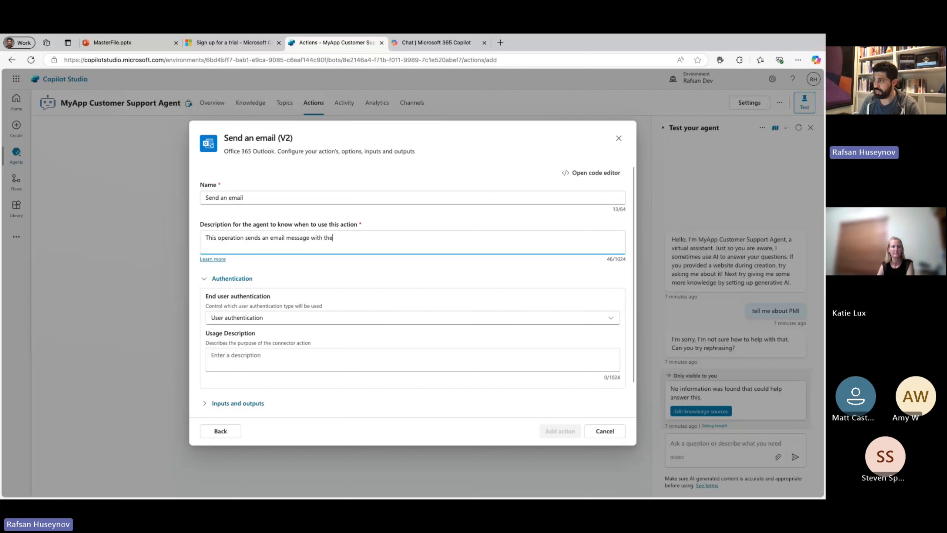
text( know)
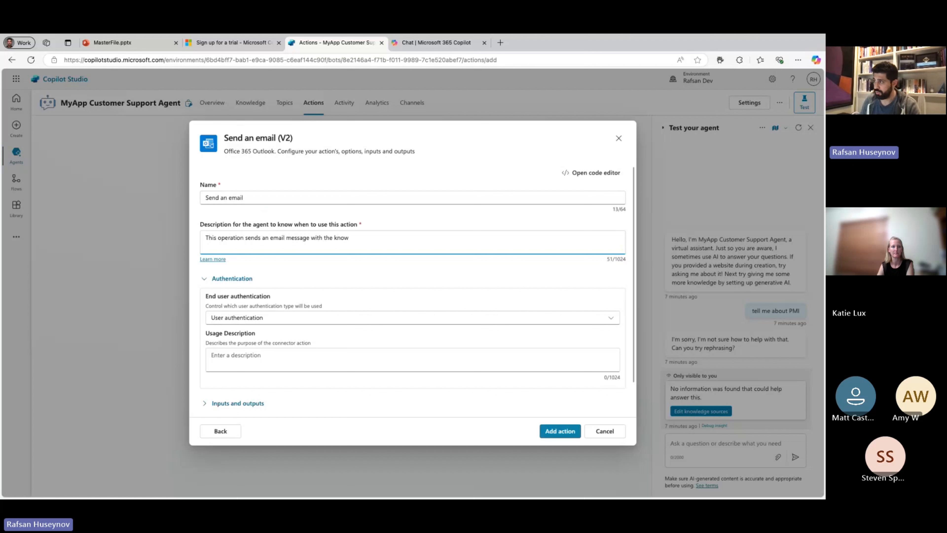
key(BackSpace)
key(BackSpace)
key(BackSpace)
key(BackSpace)
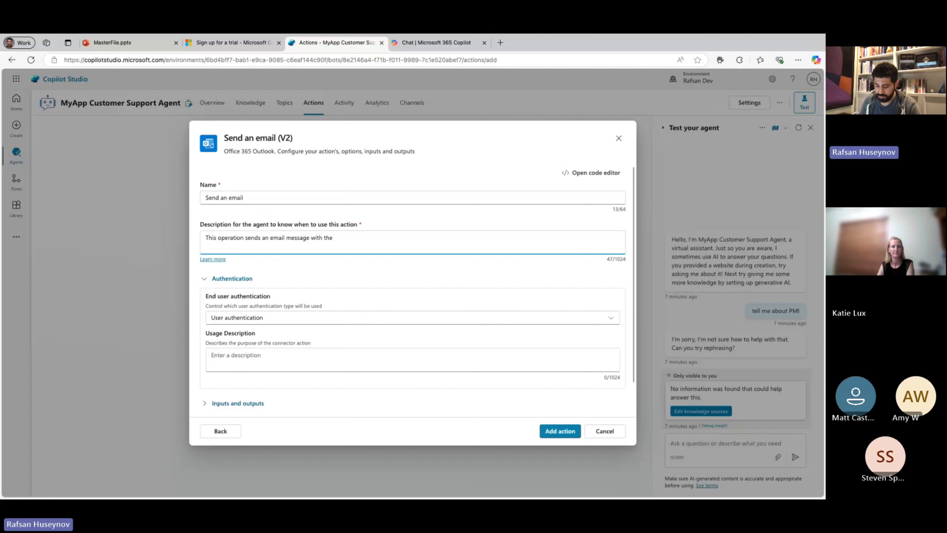
text(correct a)
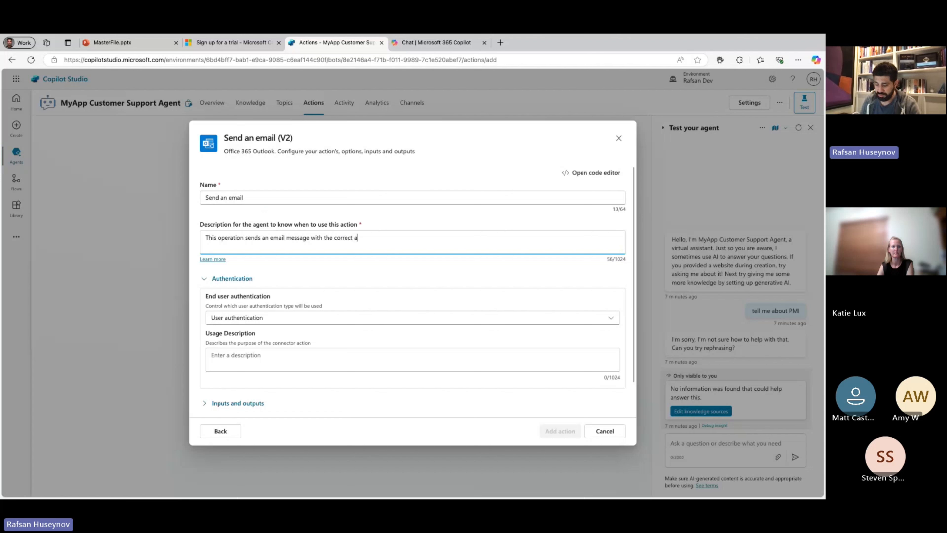
text(nswers fr)
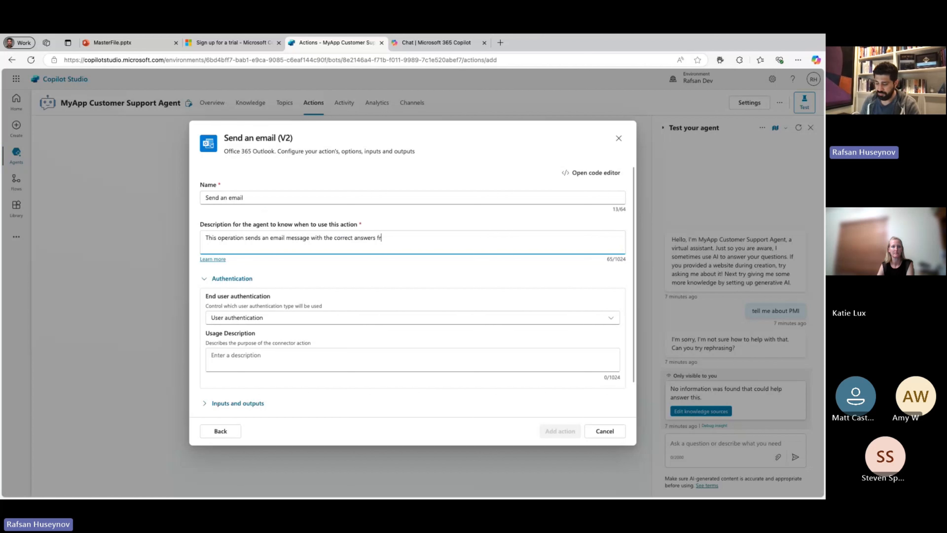
text(om the knowldge so)
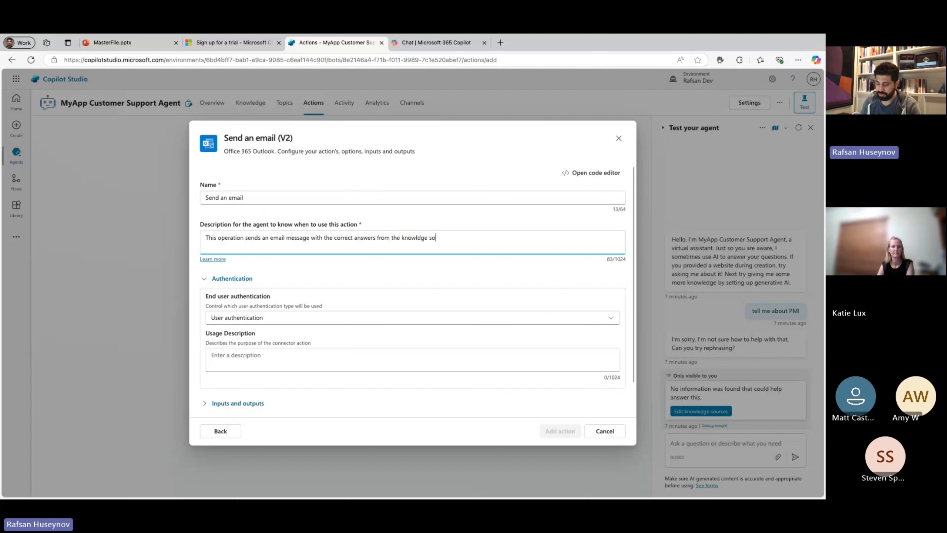
text(urces)
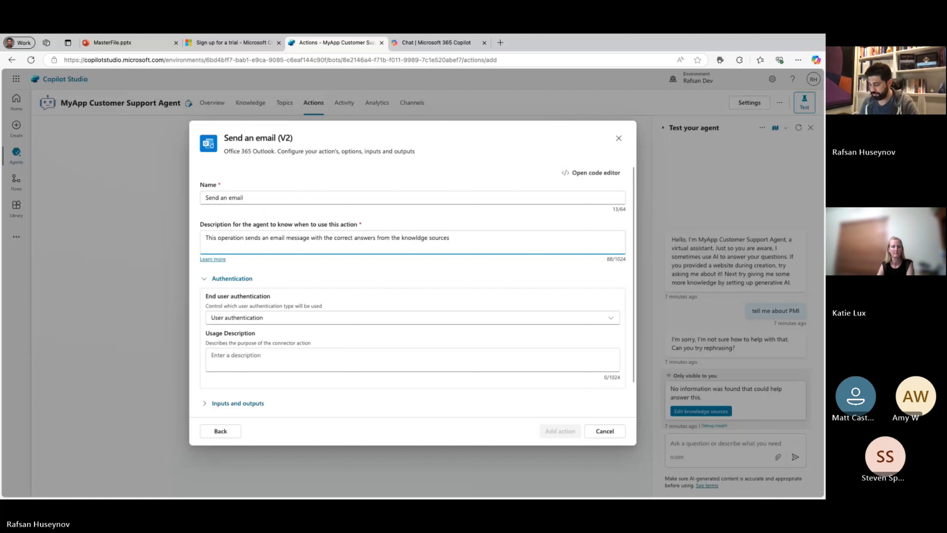
text(.)
Set the email action's end user authentication to Copilot author authentication.
scroll(307, 276, down, 1)
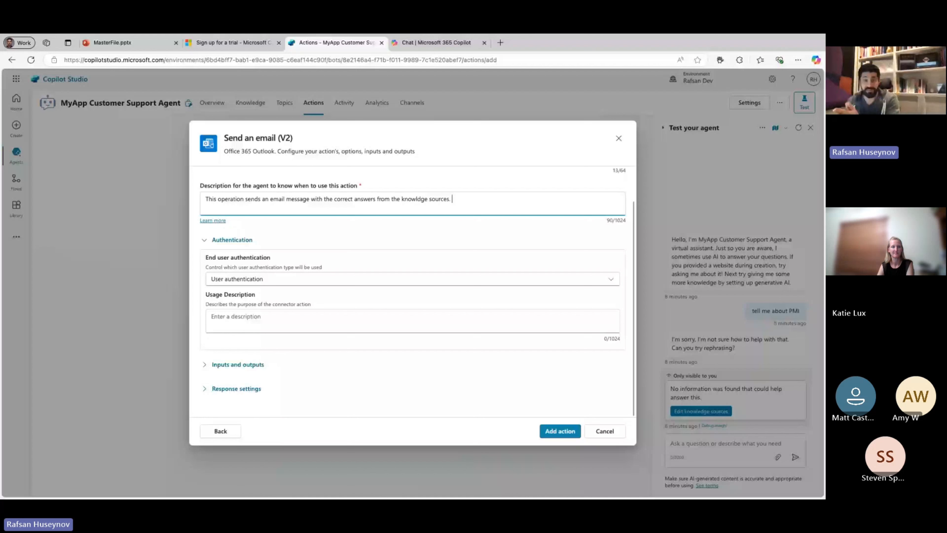
click(286, 279)
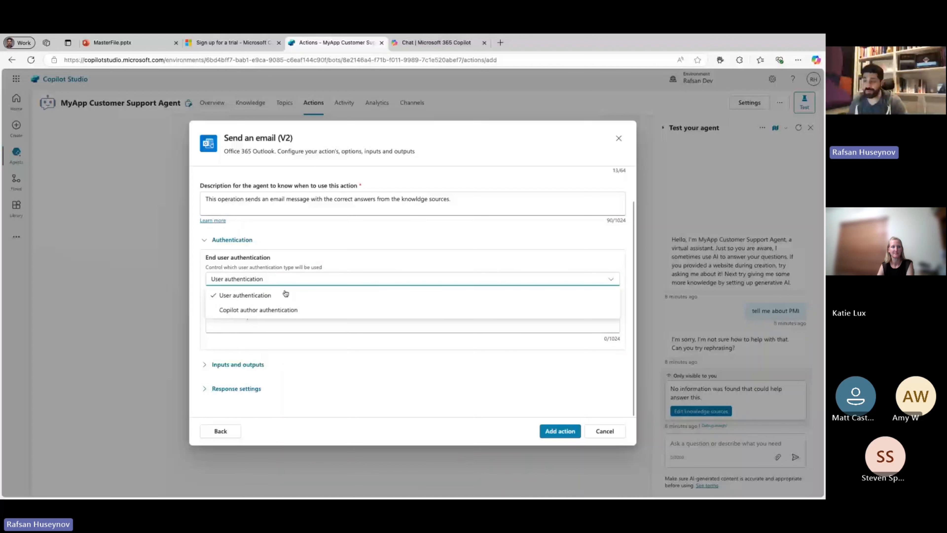
click(286, 309)
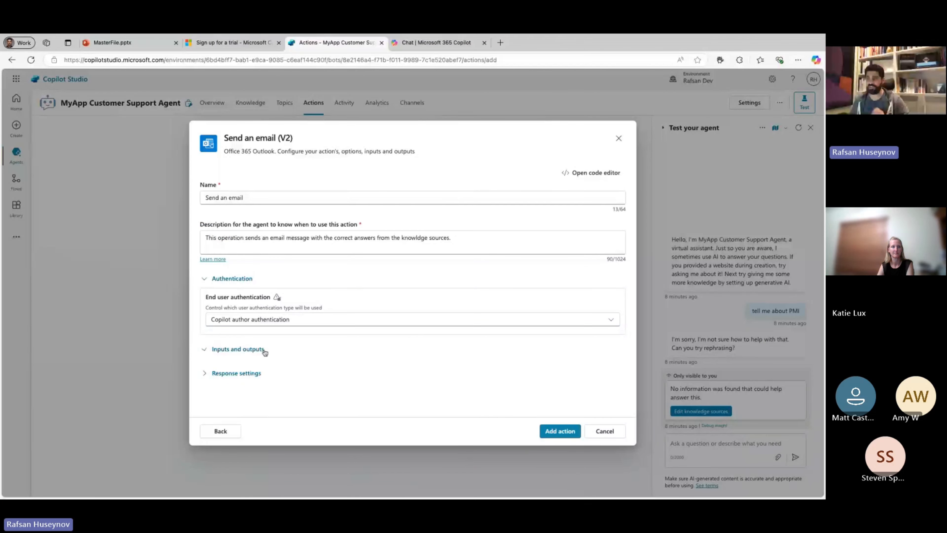
Review the email action's inputs, outputs and response settings, and add the action to the agent.
click(212, 349)
scroll(286, 354, down, 2)
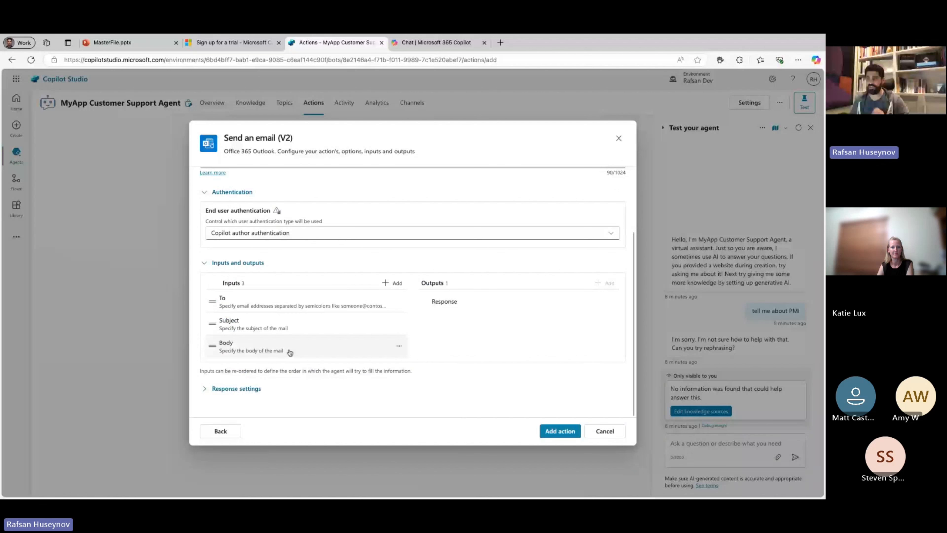
click(207, 390)
scroll(316, 336, down, 3)
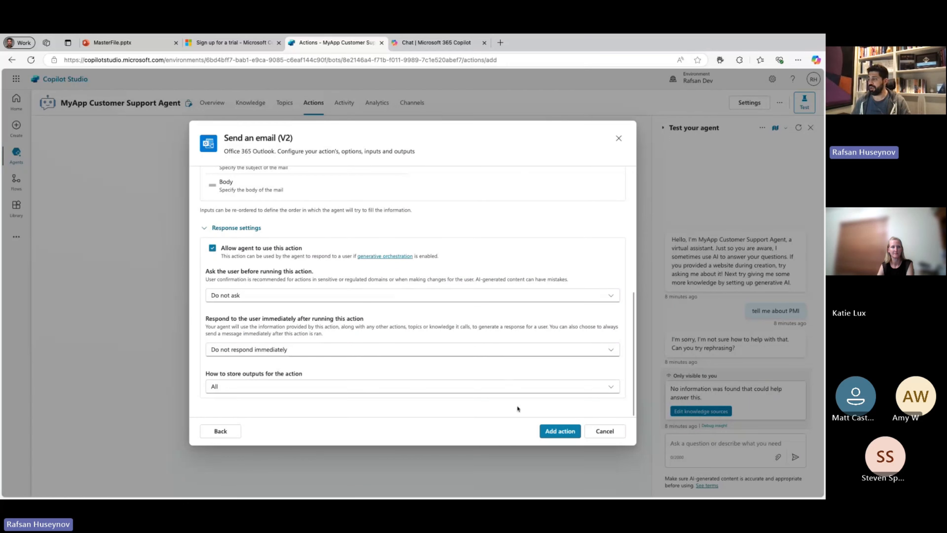
click(546, 428)
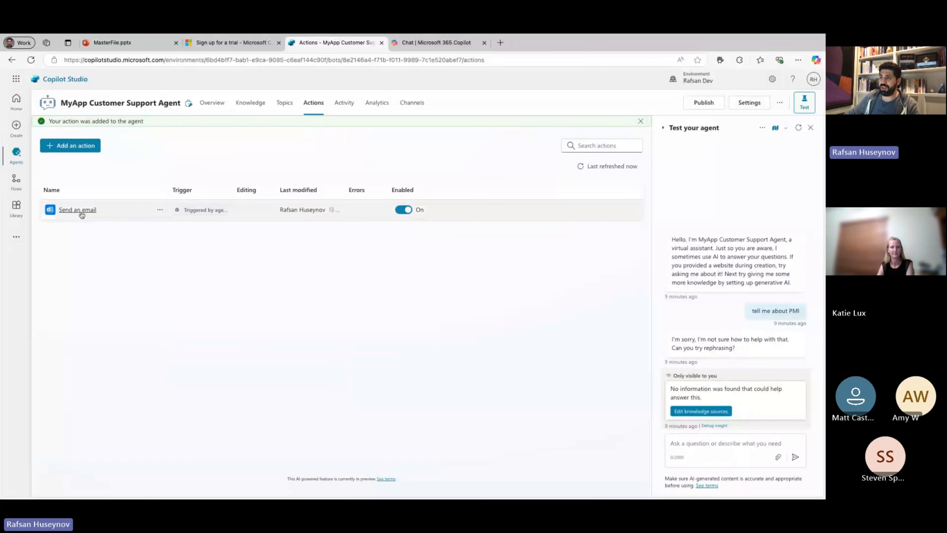
Open the agent's email action and shorten its action name to "Send an email".
click(79, 212)
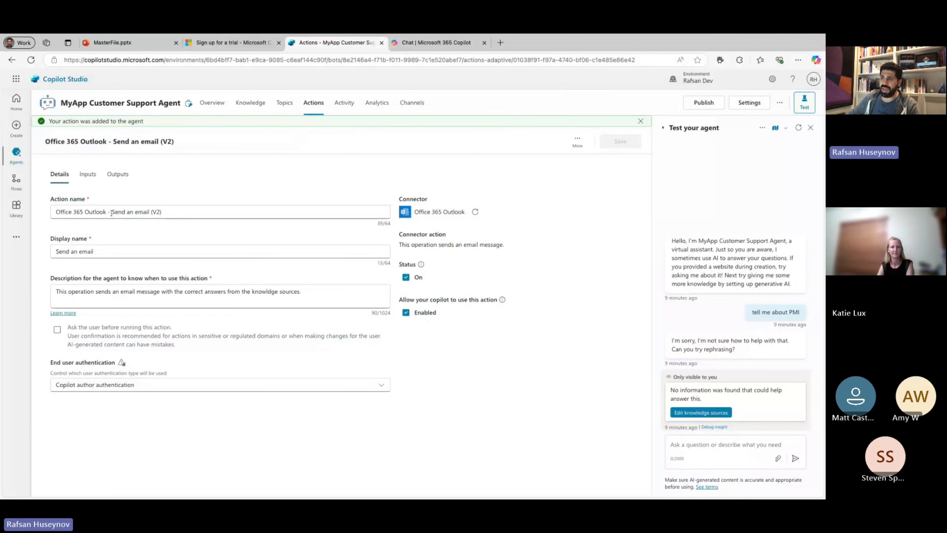
click(112, 212)
key(shift+Home)
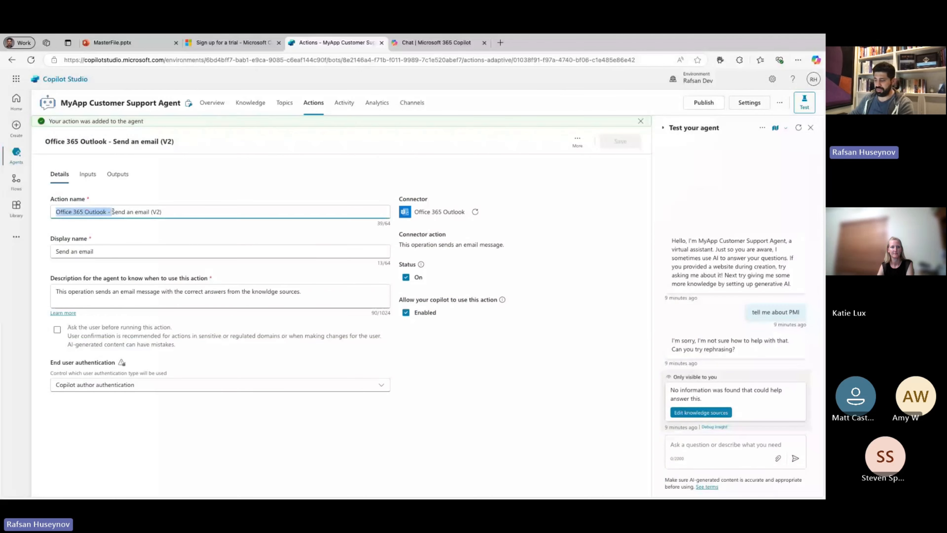
key(BackSpace)
click(109, 198)
key(BackSpace)
key(BackSpace)
key(BackSpace)
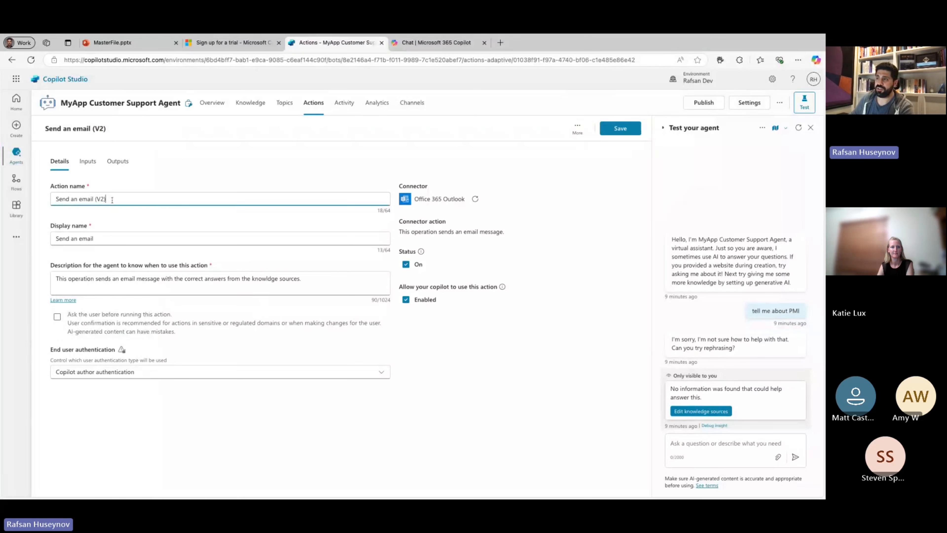
key(BackSpace)
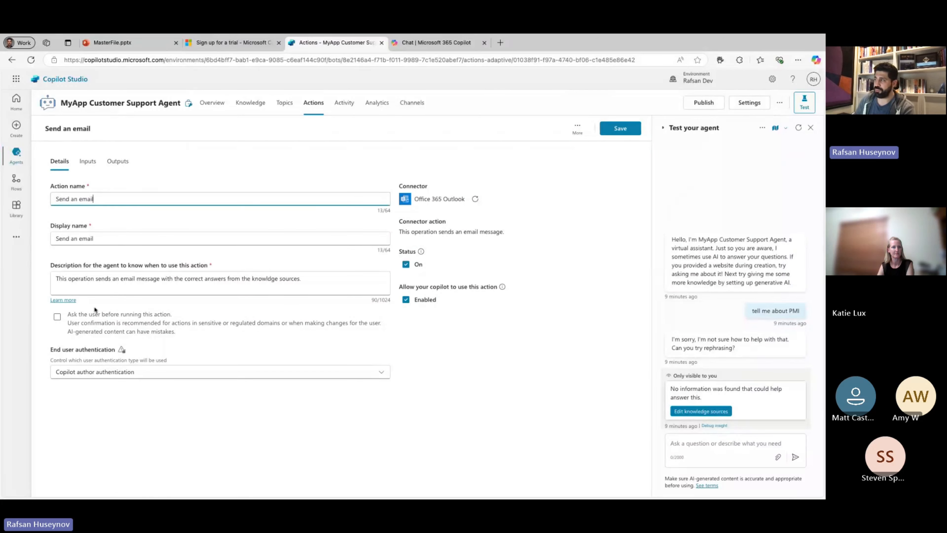
Review the email action's To and Subject inputs, and save the action.
click(88, 165)
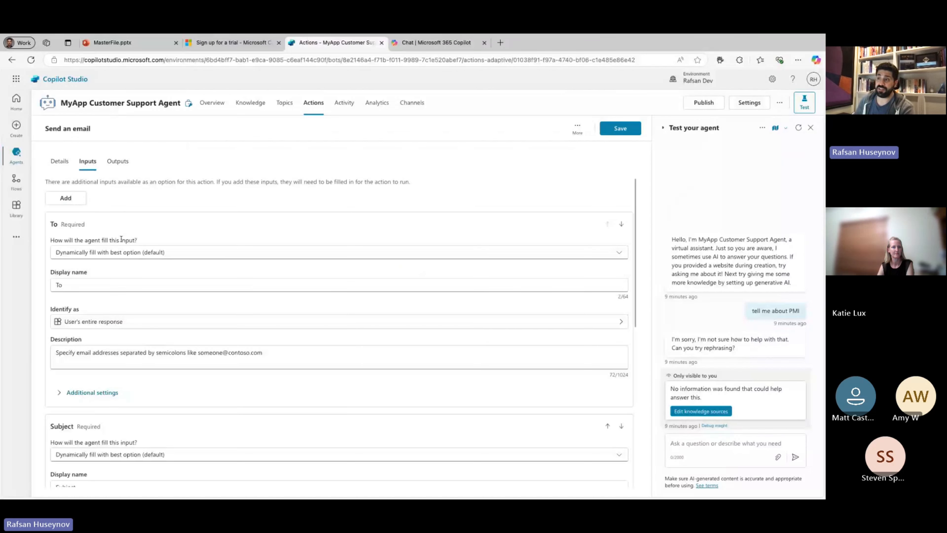
scroll(108, 251, down, 1)
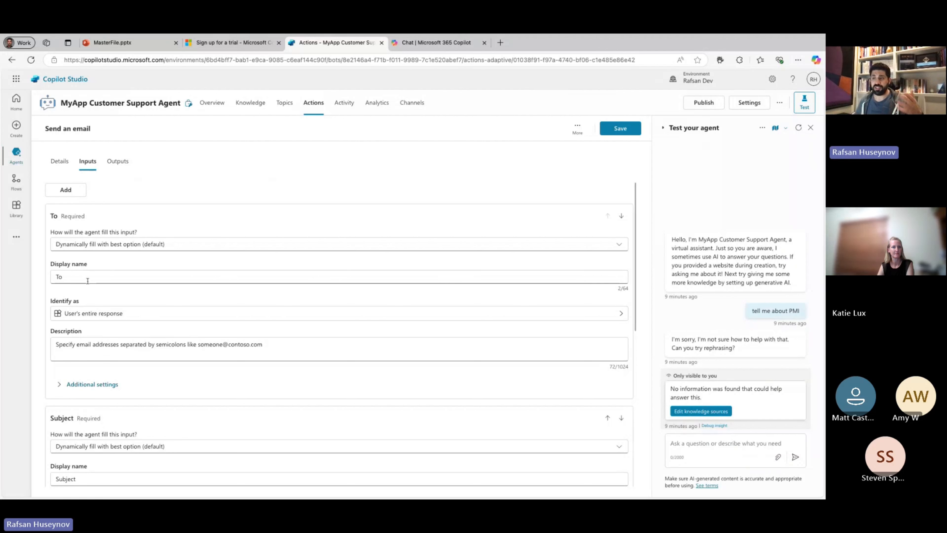
scroll(85, 301, down, 1)
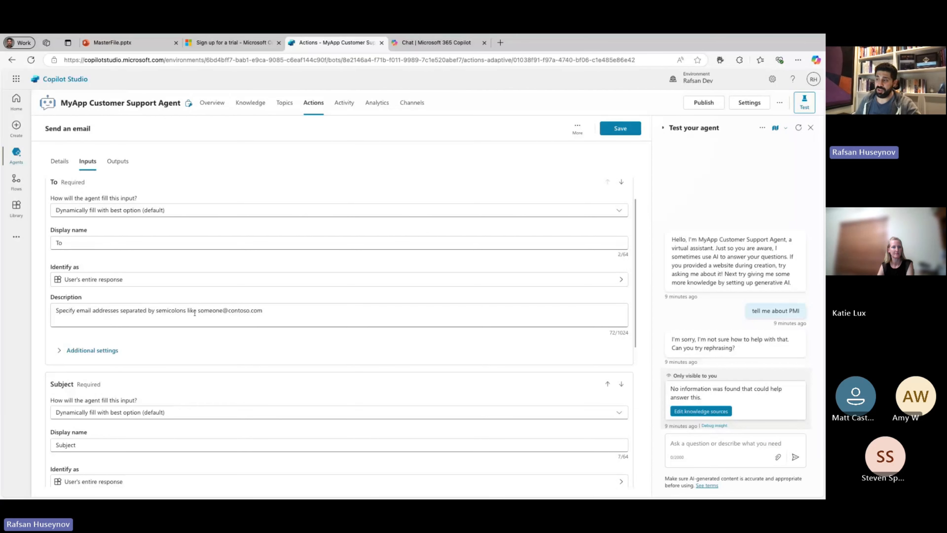
scroll(219, 317, down, 2)
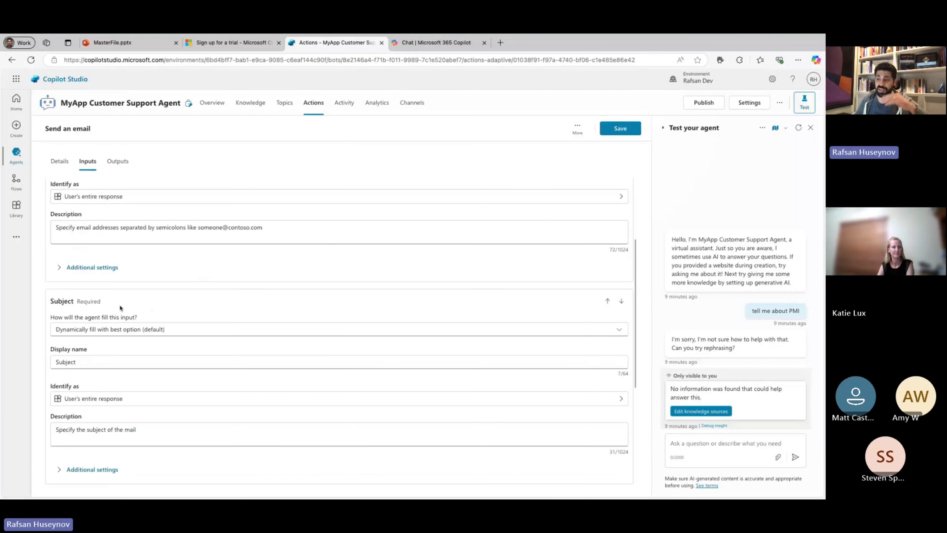
scroll(89, 336, down, 1)
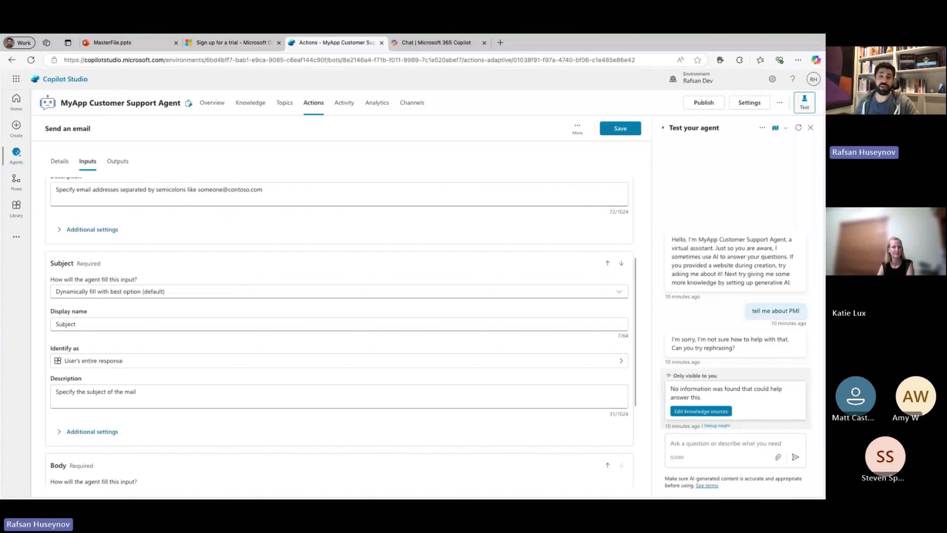
scroll(201, 254, up, 5)
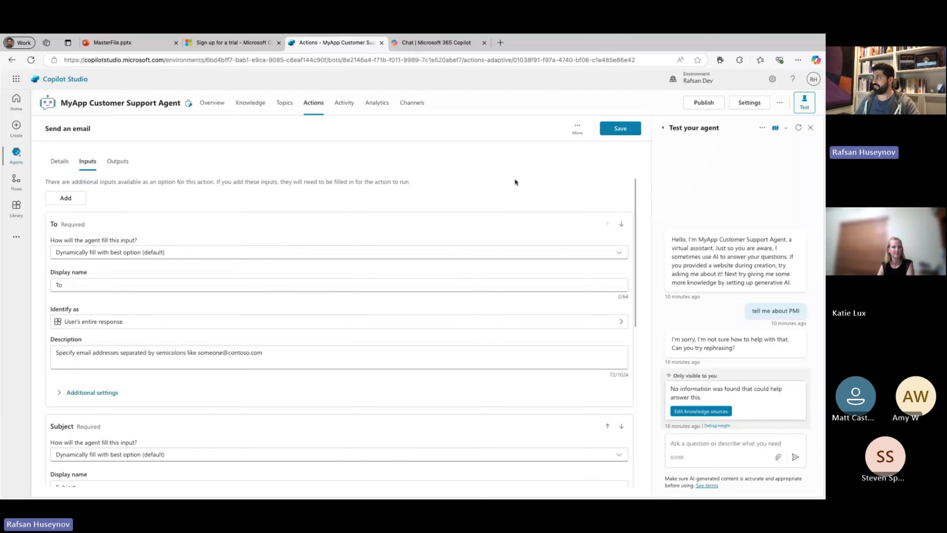
click(614, 136)
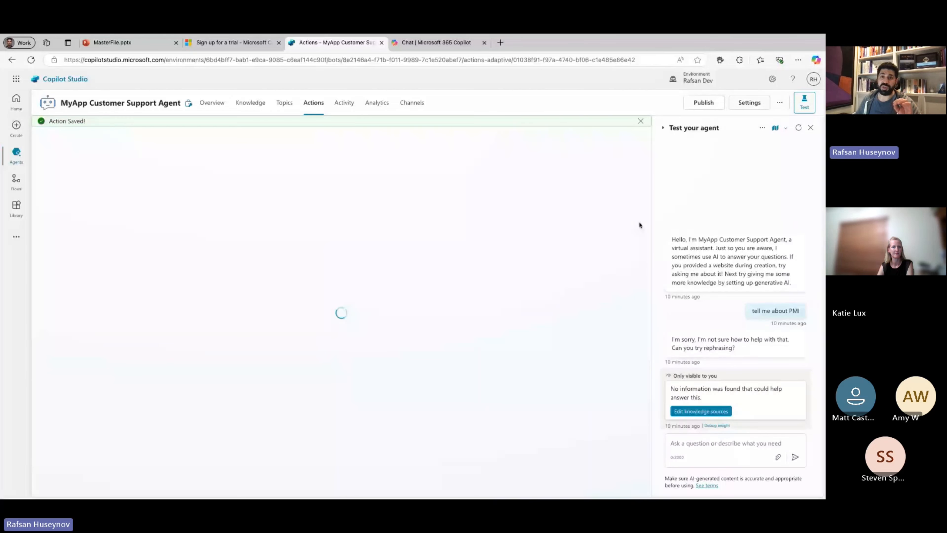
Restart the test chat, check the agent's knowledge sources, and ask the agent "what is MyApp".
click(799, 128)
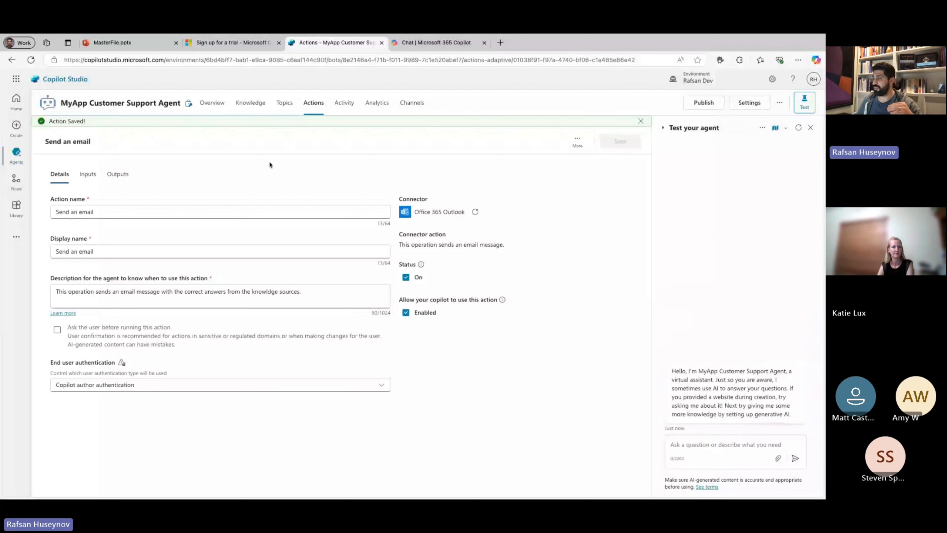
click(250, 102)
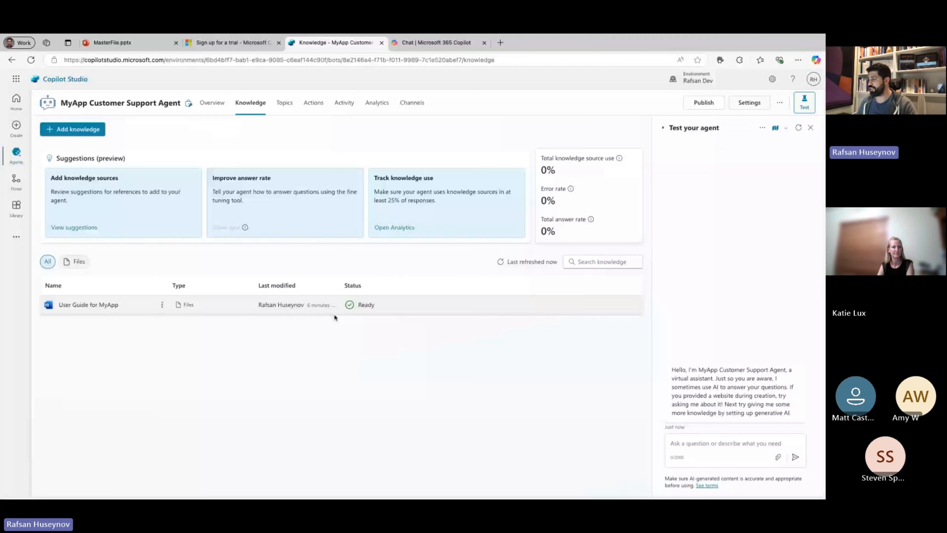
click(711, 444)
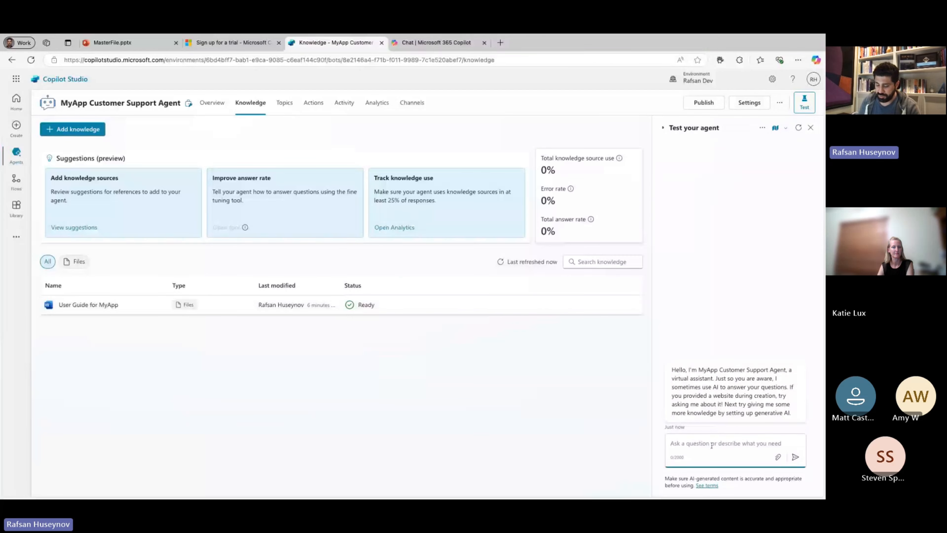
text(what is My )
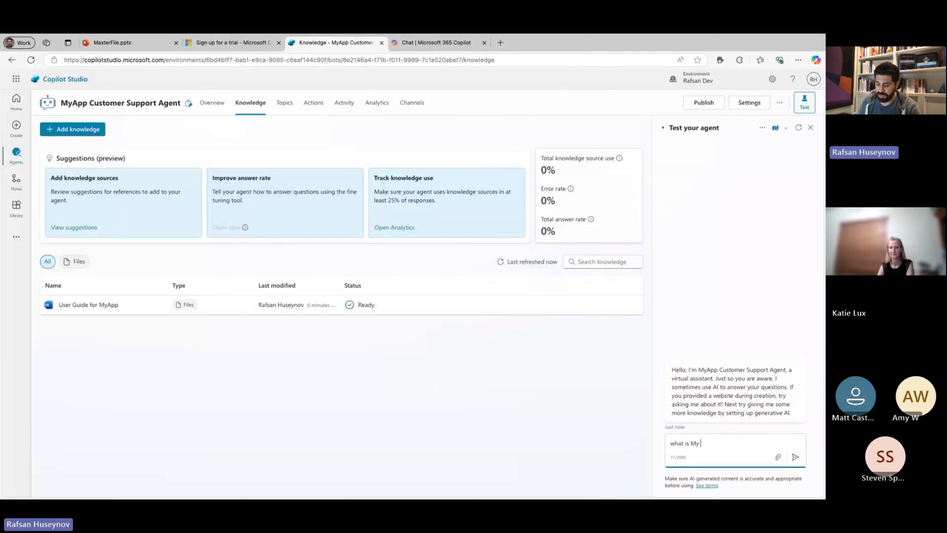
text(App)
key(Return)
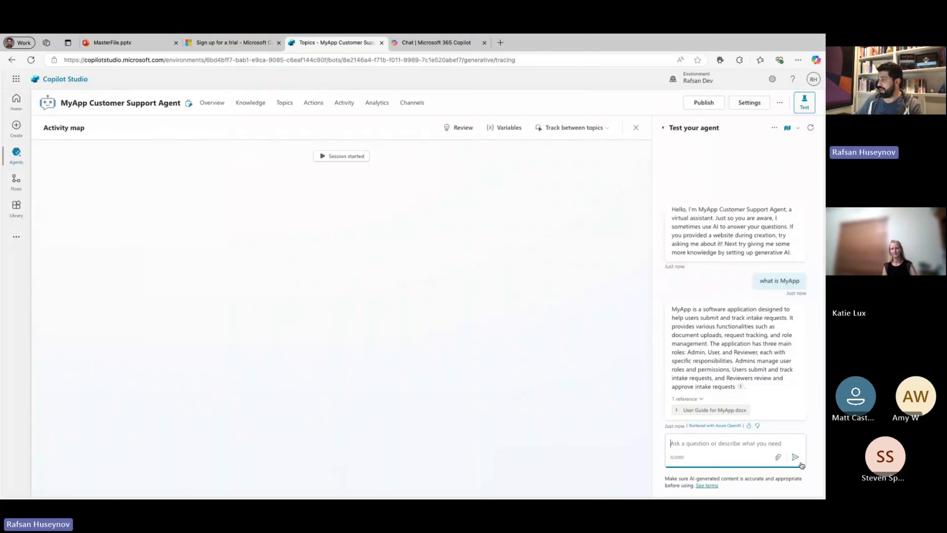
Examine the cited User Guide for MyApp.docx passage and the Conversational boosting topic flow behind the answer.
click(710, 411)
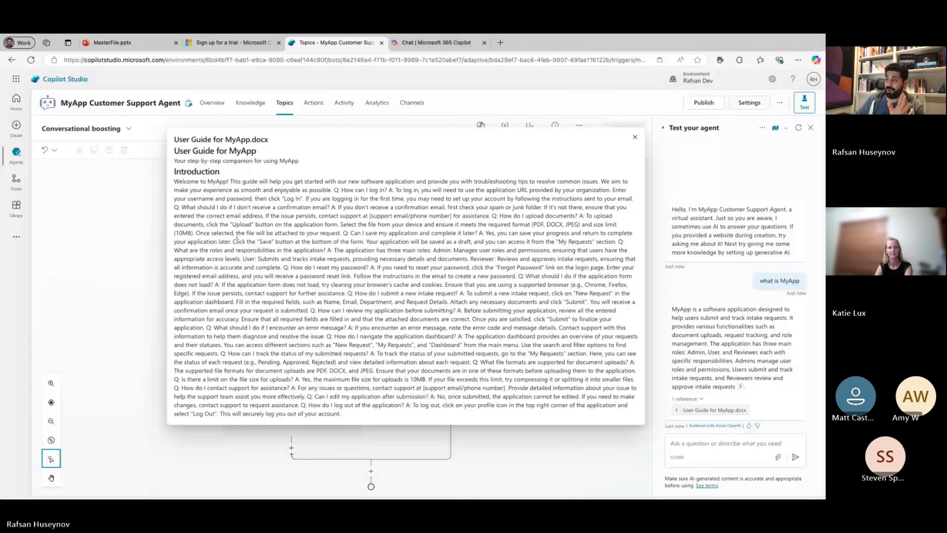
drag(174, 181, 305, 215)
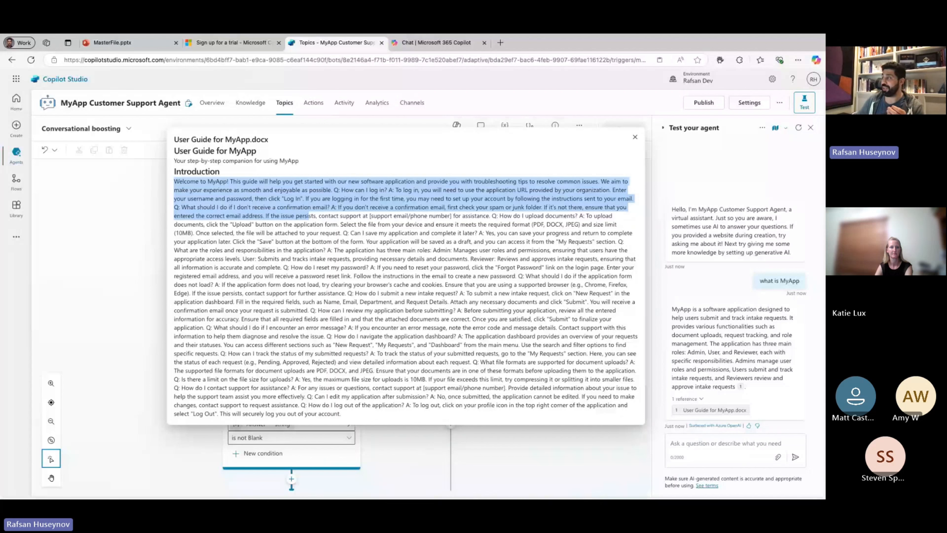
click(635, 137)
scroll(347, 252, down, 1)
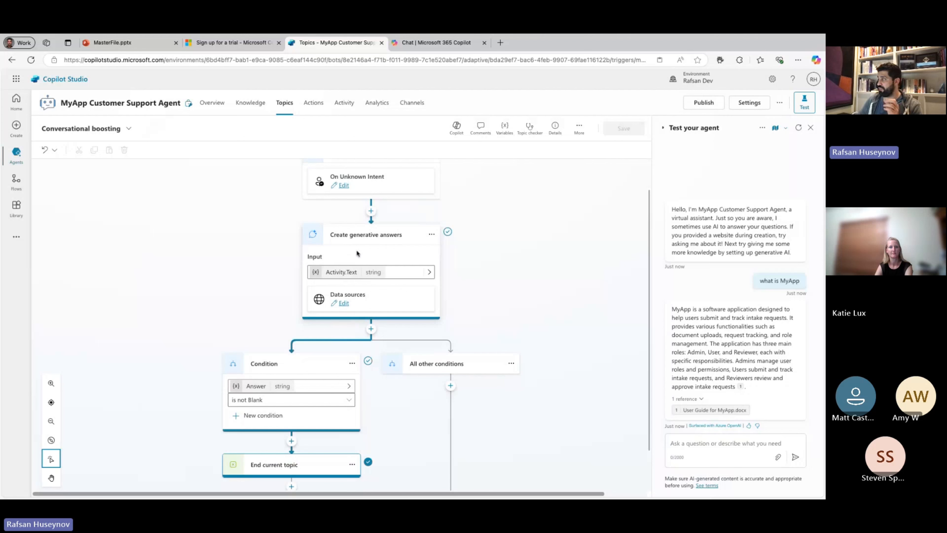
Ask the agent "tell me about PMI" in the test chat.
click(701, 442)
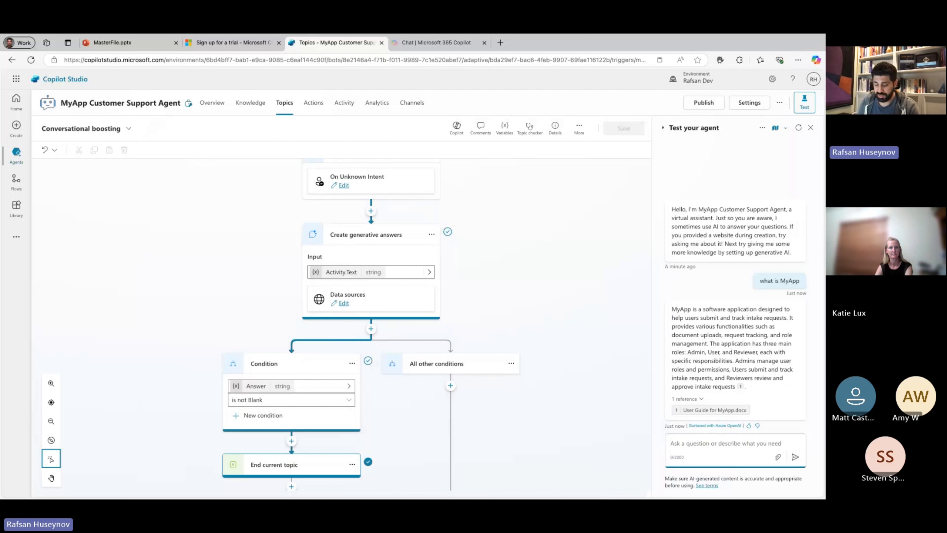
text(tell me a)
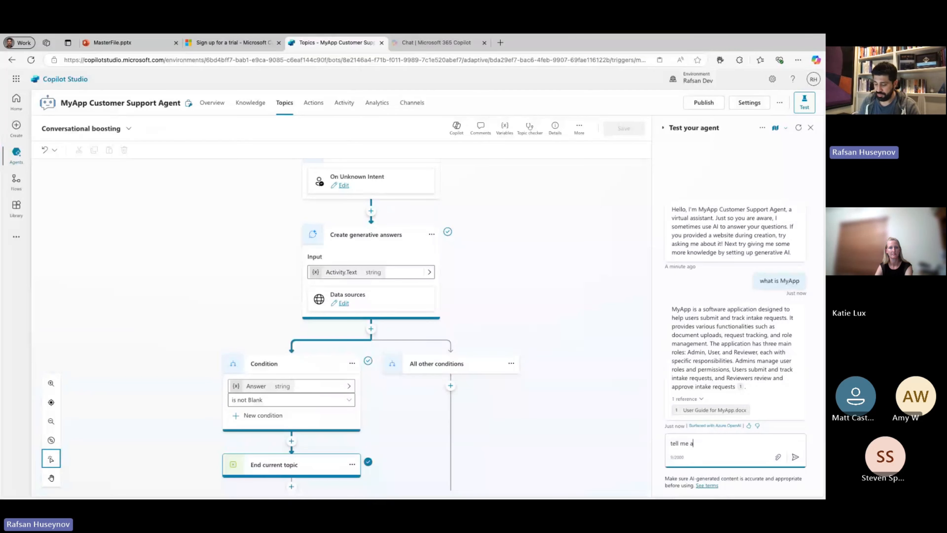
text(bout PMI)
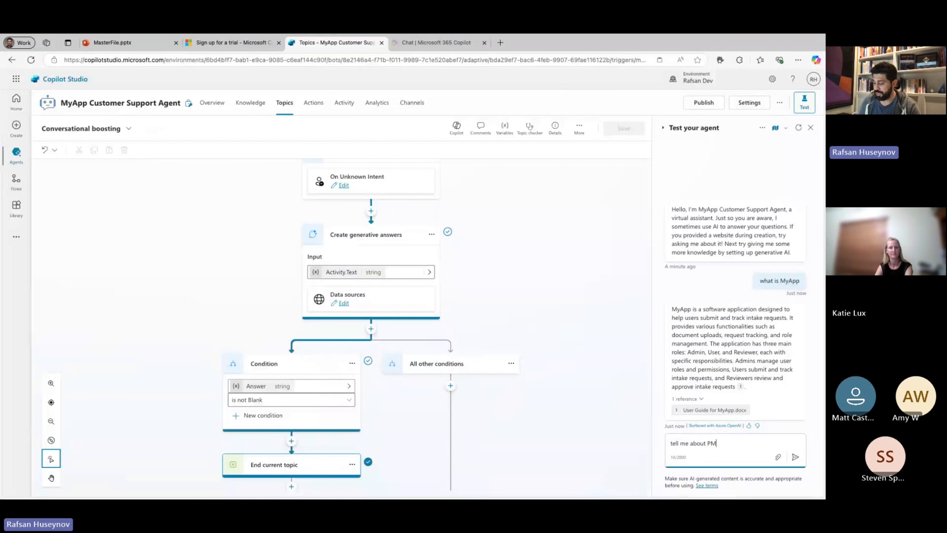
key(Return)
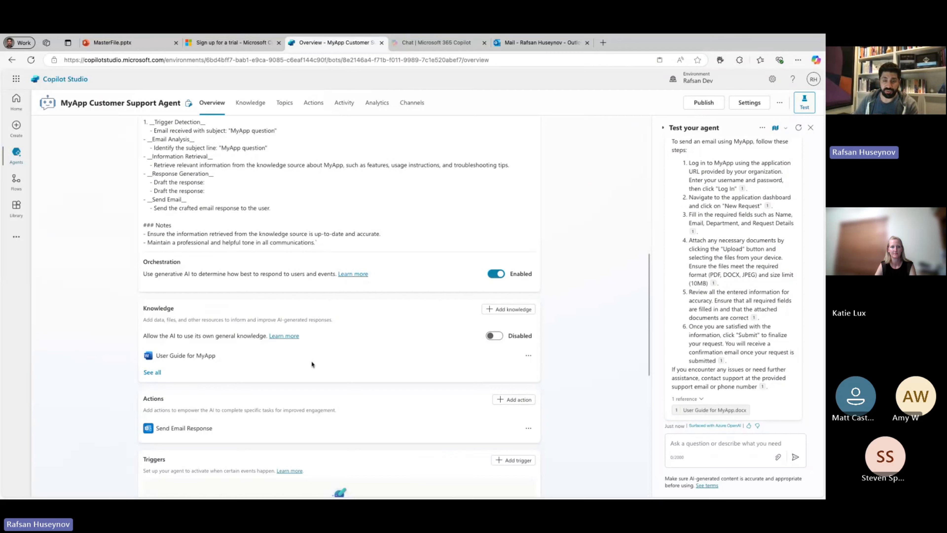
Start adding a trigger to the agent, search for "Emai" and choose Office 365 Outlook's "When a new email arrives (V3)".
scroll(312, 364, down, 3)
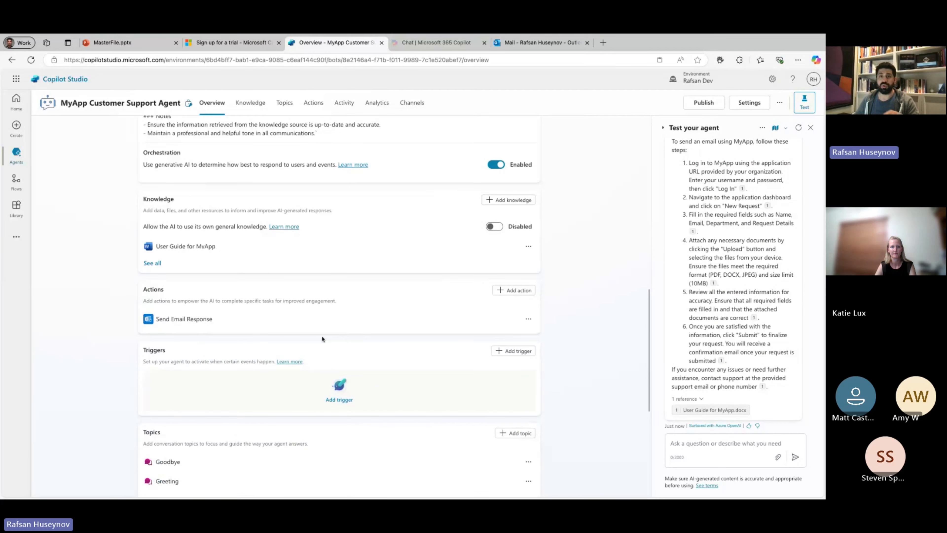
scroll(369, 345, down, 1)
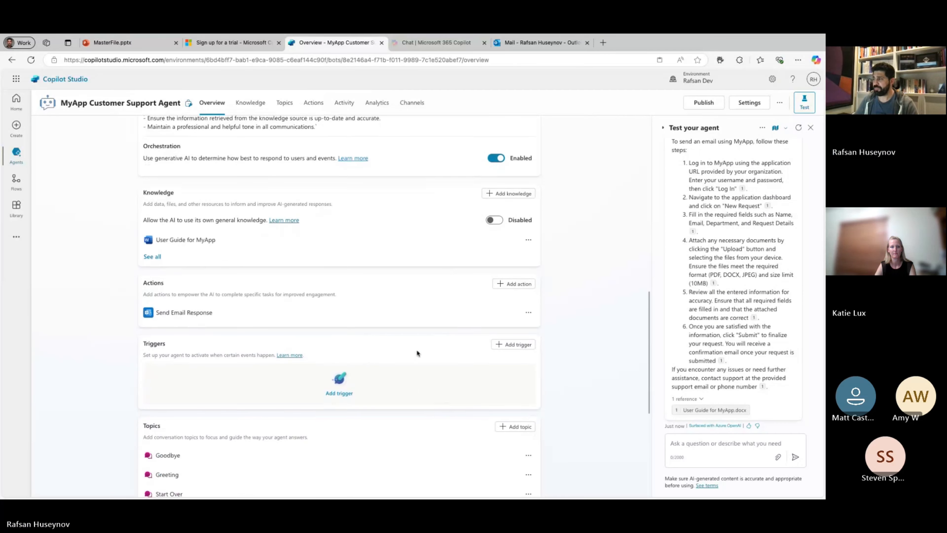
click(513, 339)
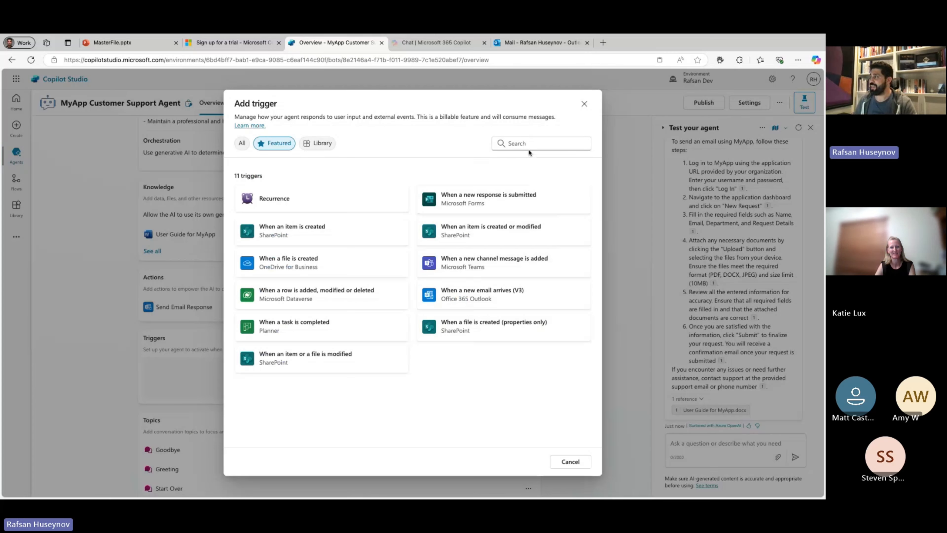
click(528, 146)
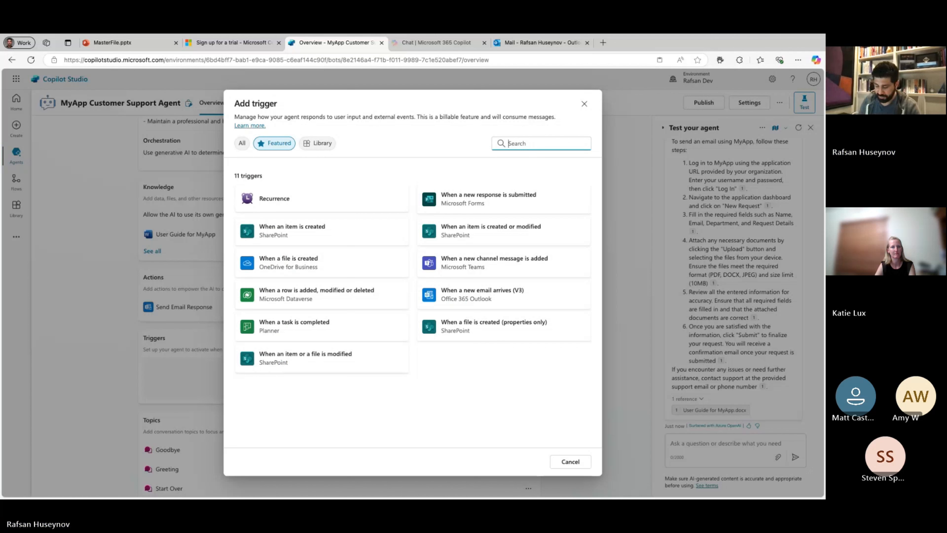
text(Emai)
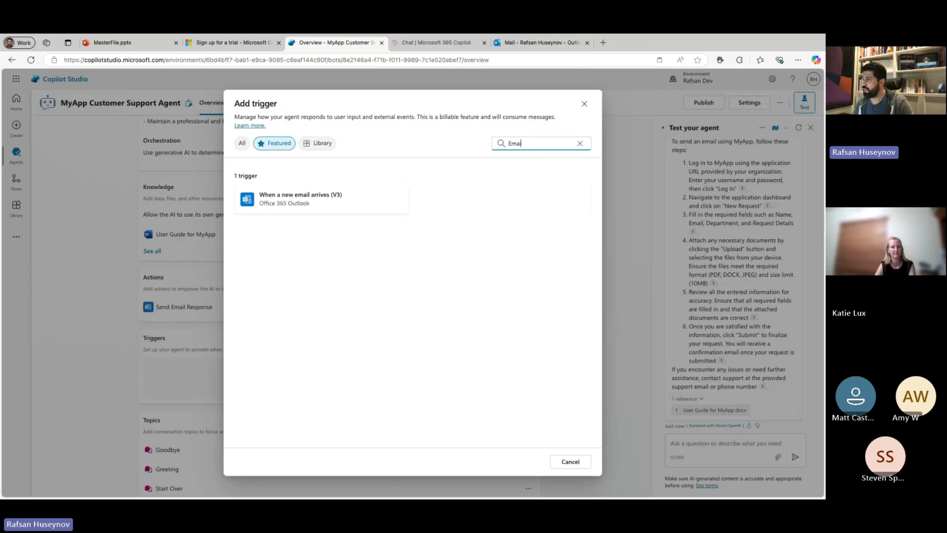
click(338, 203)
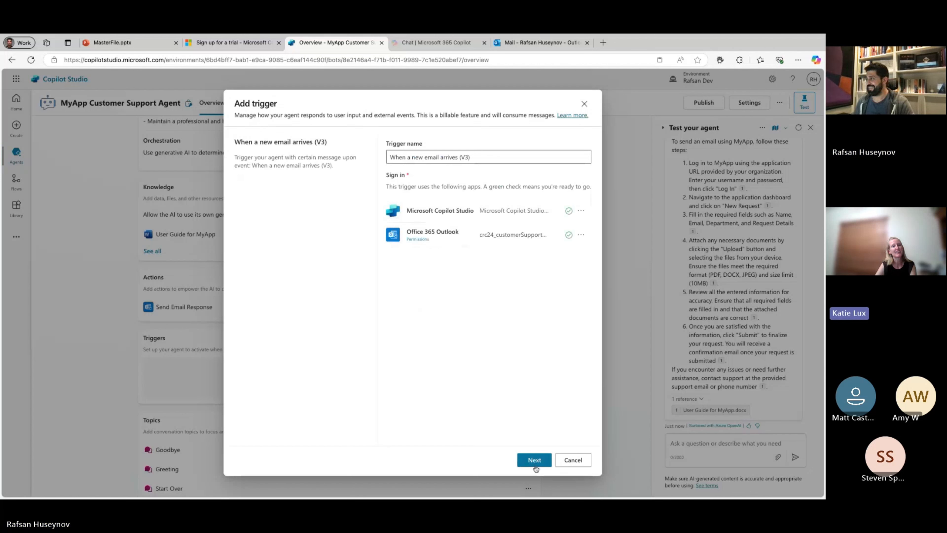
Remove the "(V3)" suffix so the trigger is named "When a new email arrives", and continue to its parameters.
drag(462, 157, 474, 157)
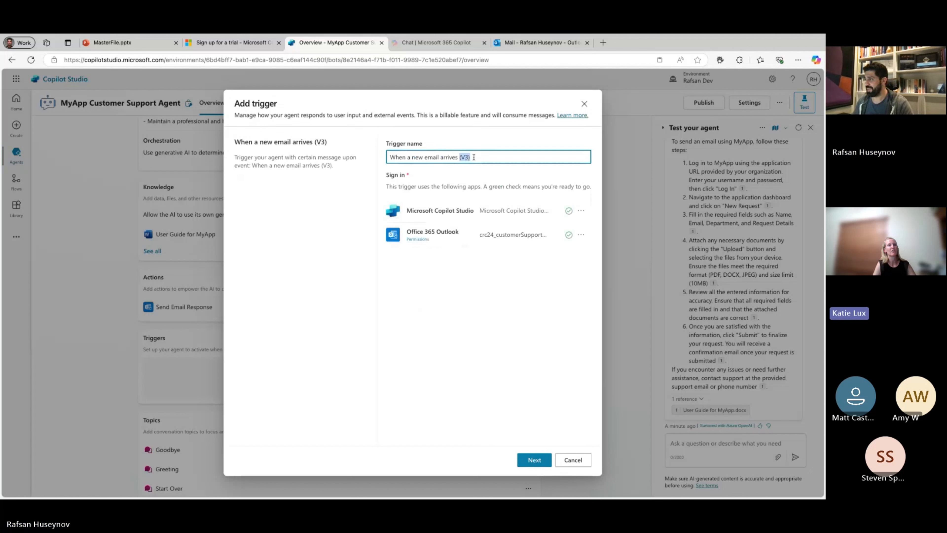
key(BackSpace)
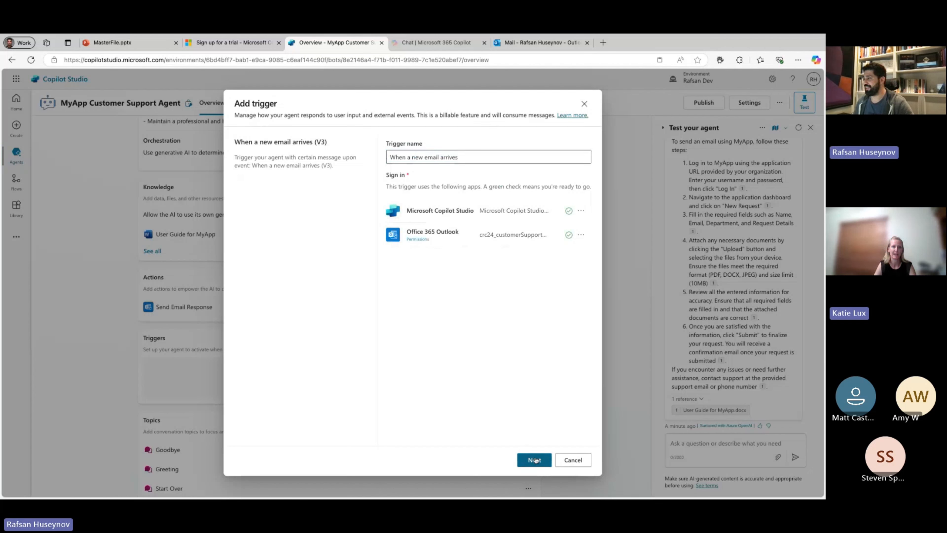
click(535, 459)
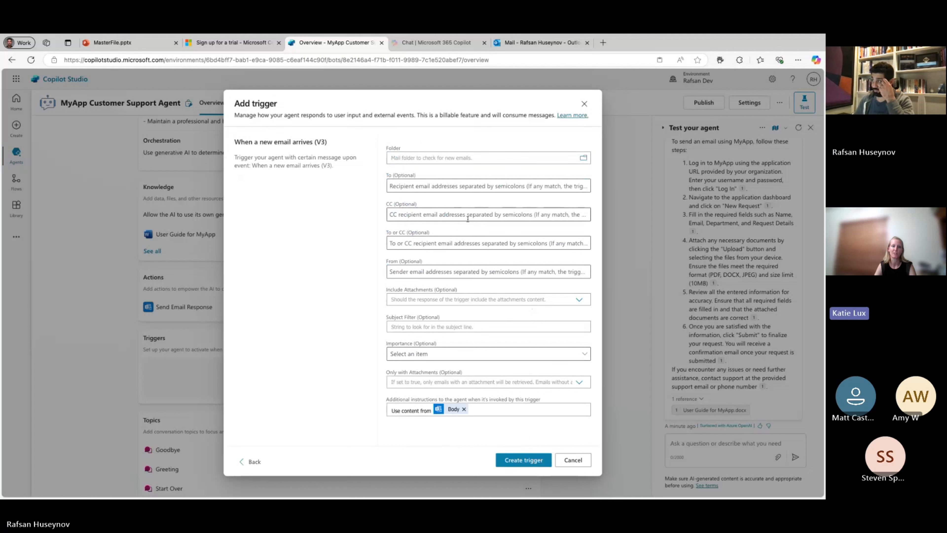
Restrict the email trigger's From field to the agent author's own account from the suggested people.
click(453, 275)
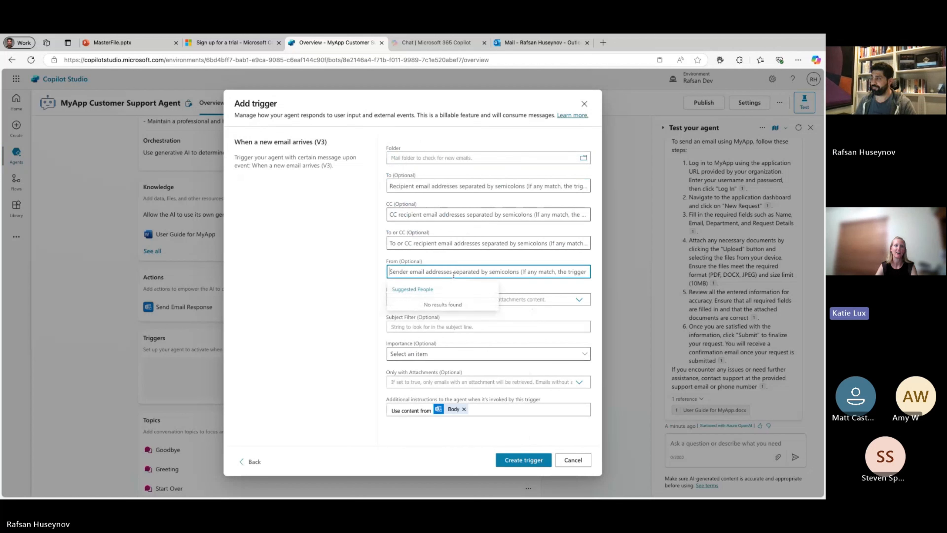
text(rafsa)
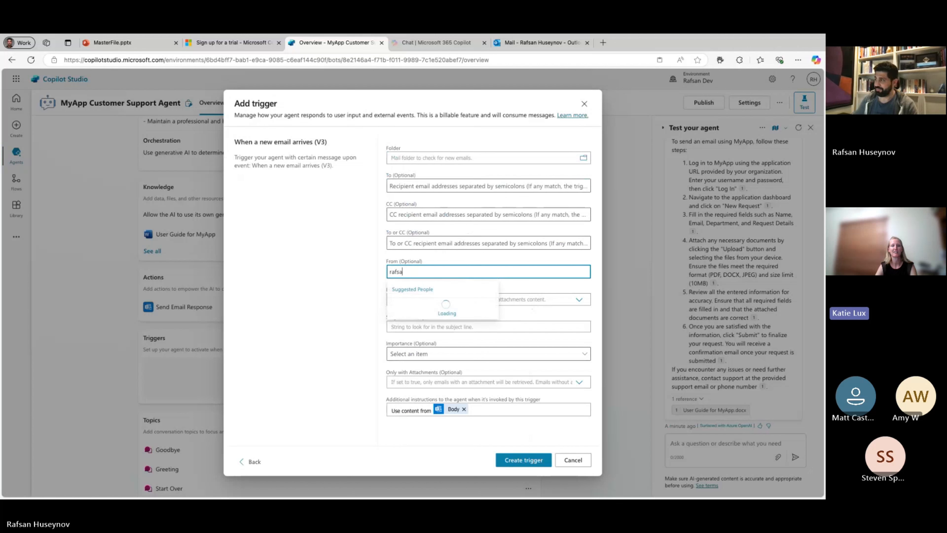
click(434, 305)
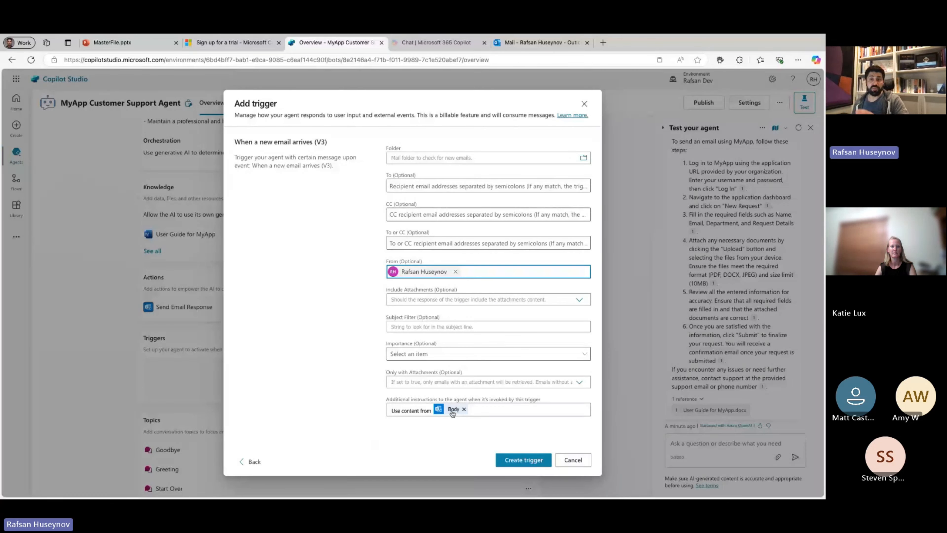
Create the new-email trigger with the instruction to use the email's Body content, and check its test dialog for runs.
click(536, 463)
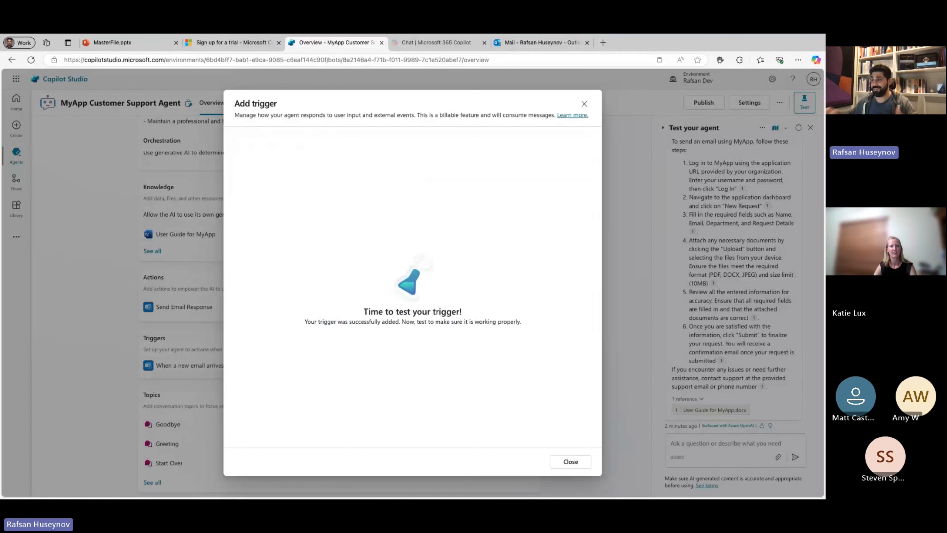
click(582, 462)
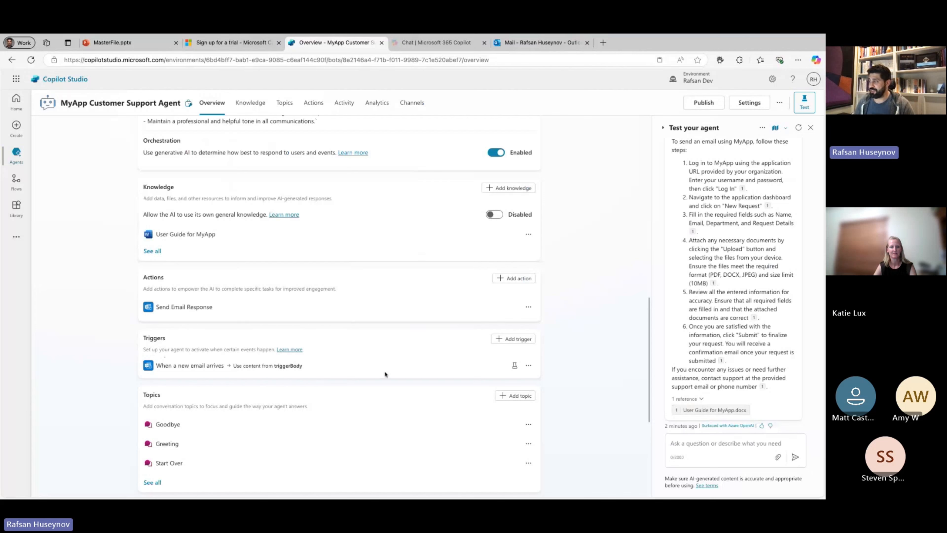
click(514, 367)
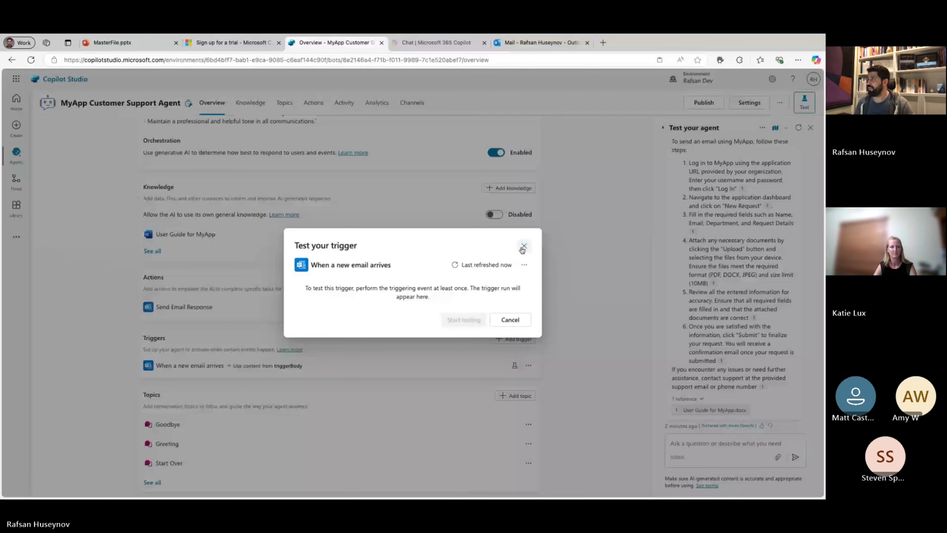
click(522, 254)
Switch to Outlook, dismiss the themes suggestion and address a new email to the agent author's own account.
click(529, 44)
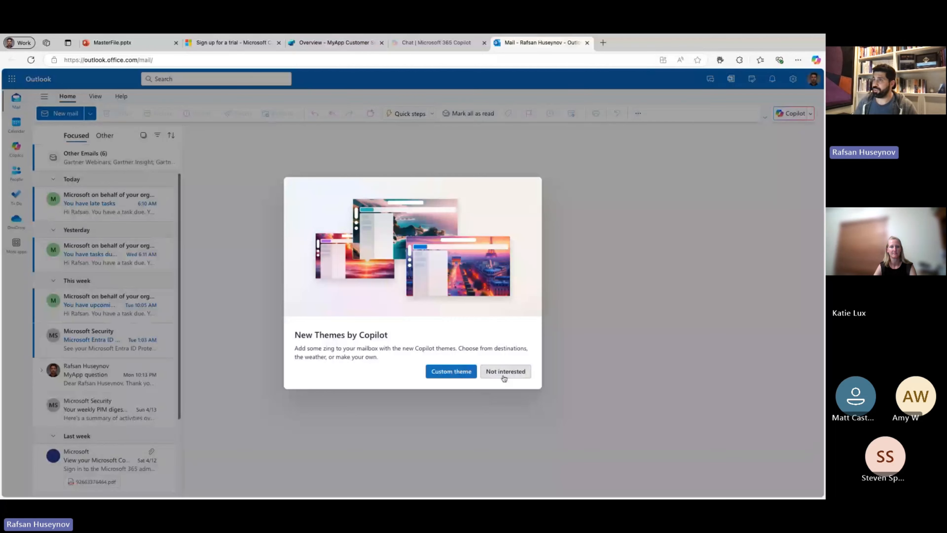
click(504, 371)
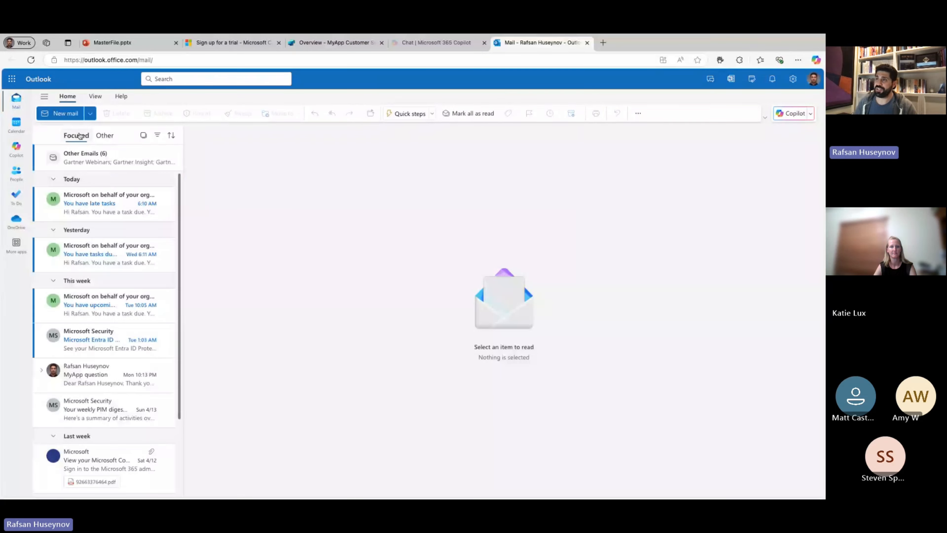
click(60, 113)
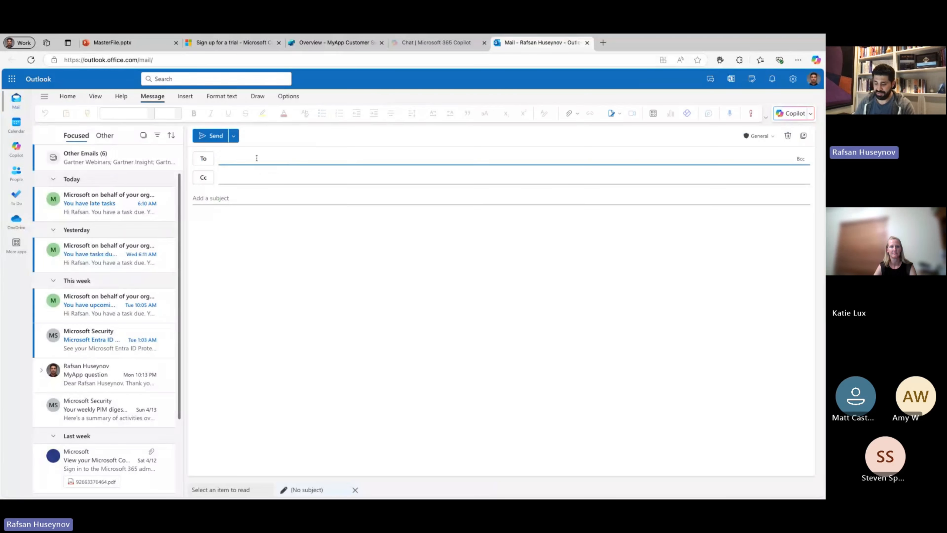
text(raf)
click(279, 173)
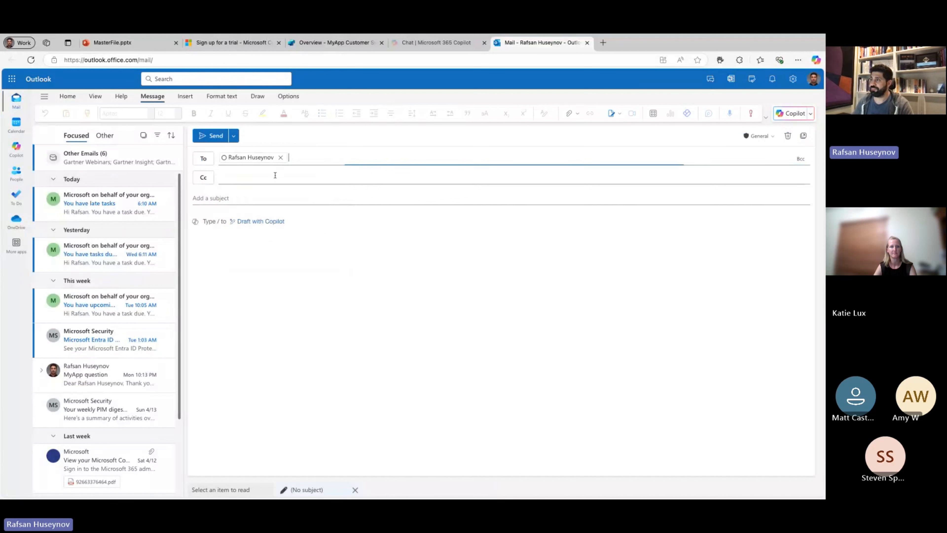
key(Tab)
Set the new email's subject to "MyApp question".
click(215, 195)
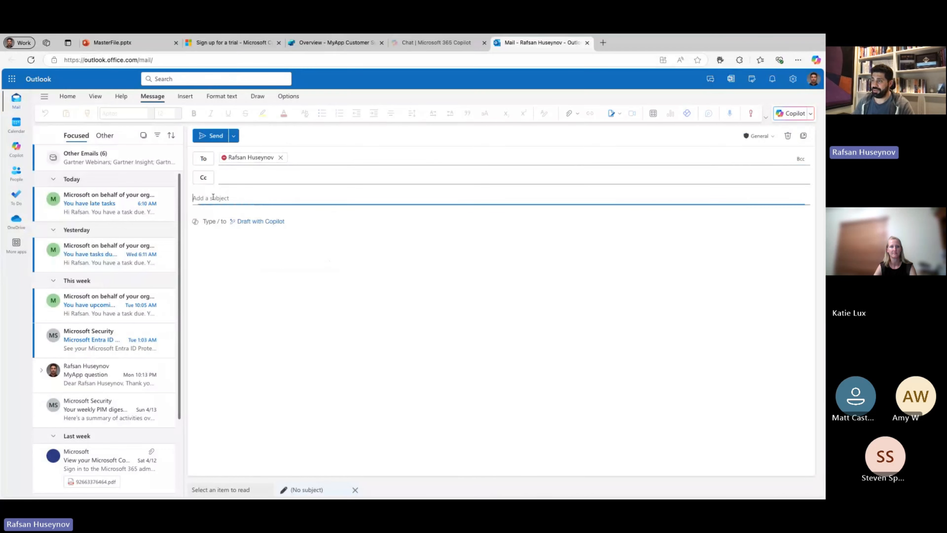
text(MyAp)
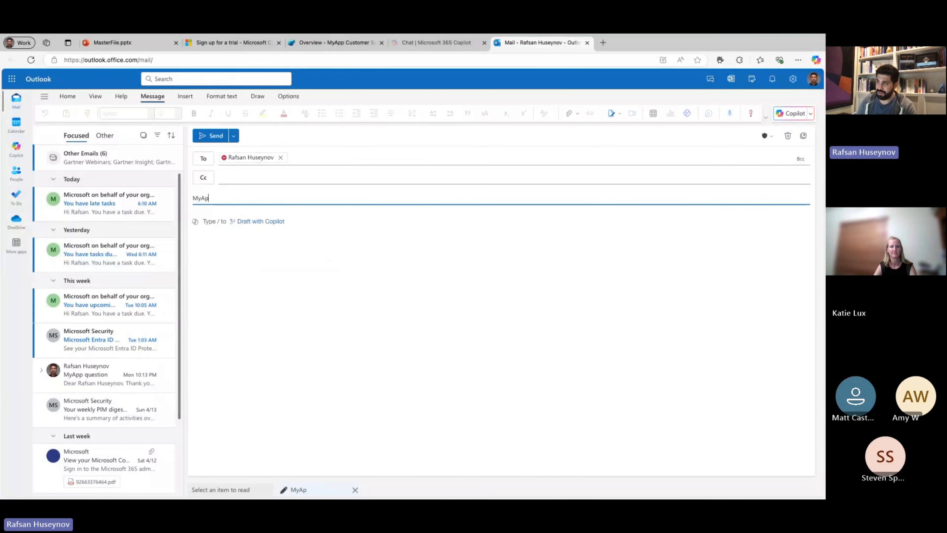
text(p question)
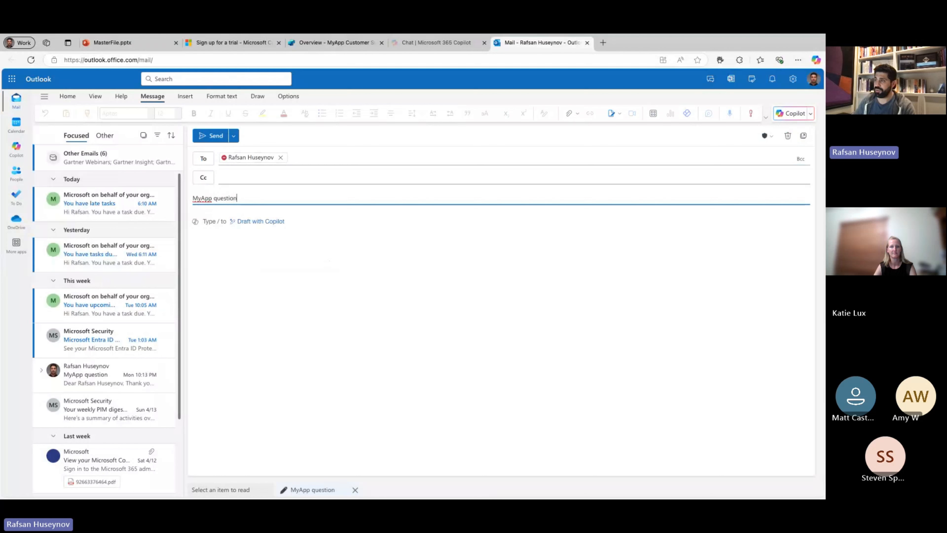
Write "I can't log in to MyApp" as the email body and send the message.
click(208, 229)
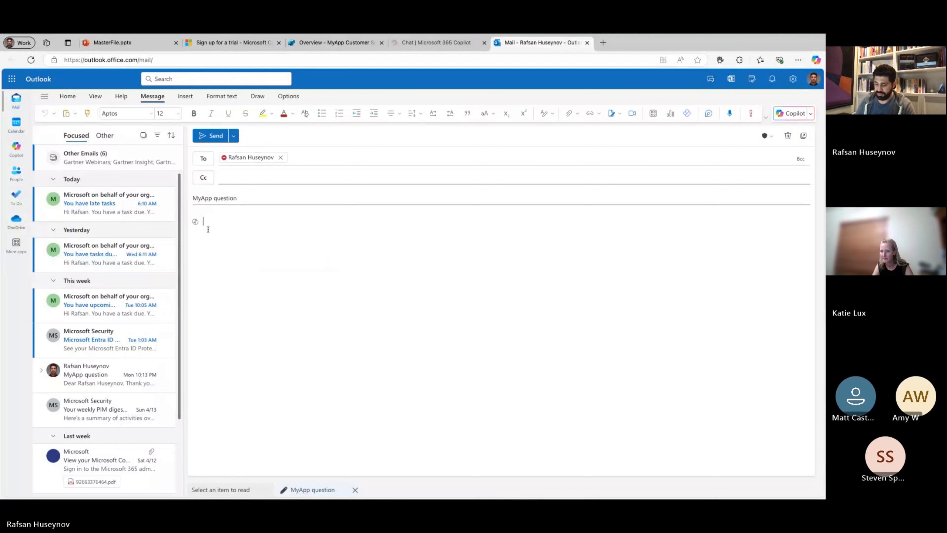
text(I can't)
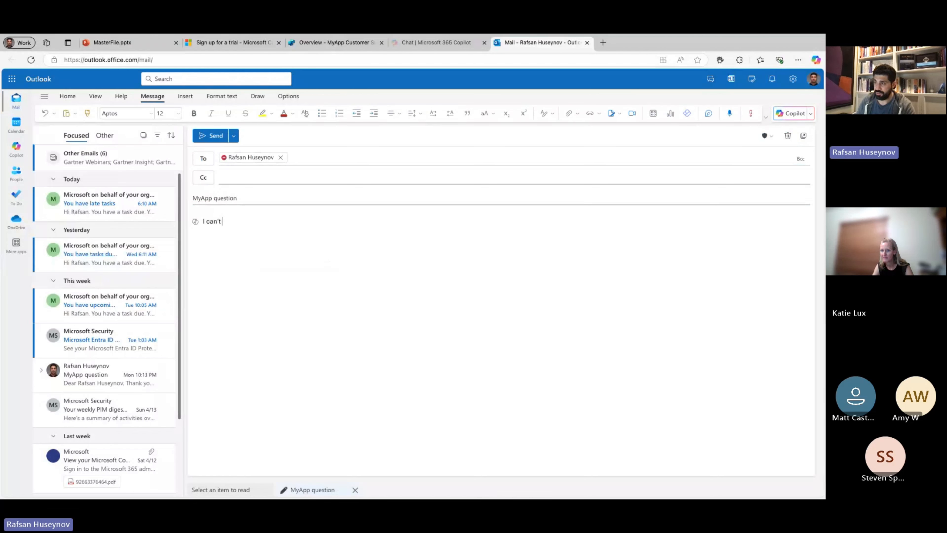
text( log)
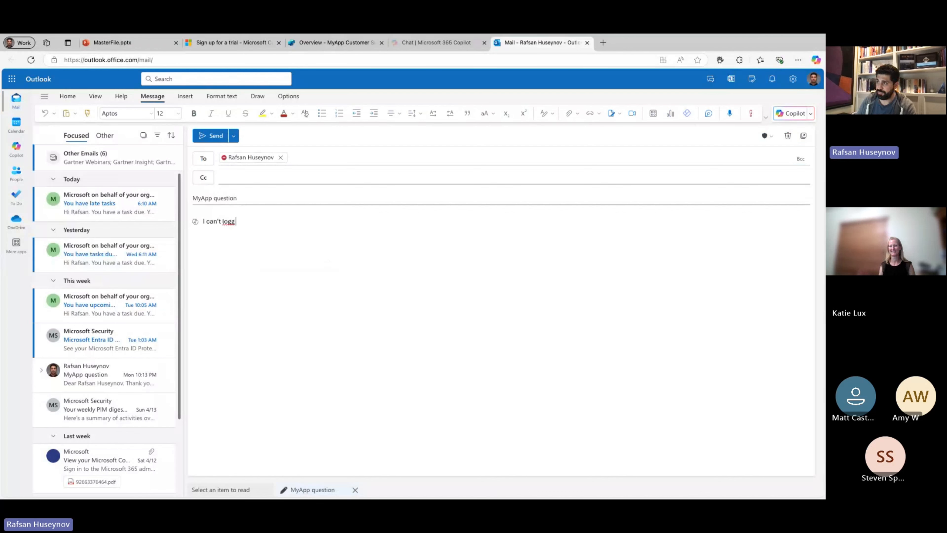
text( in )
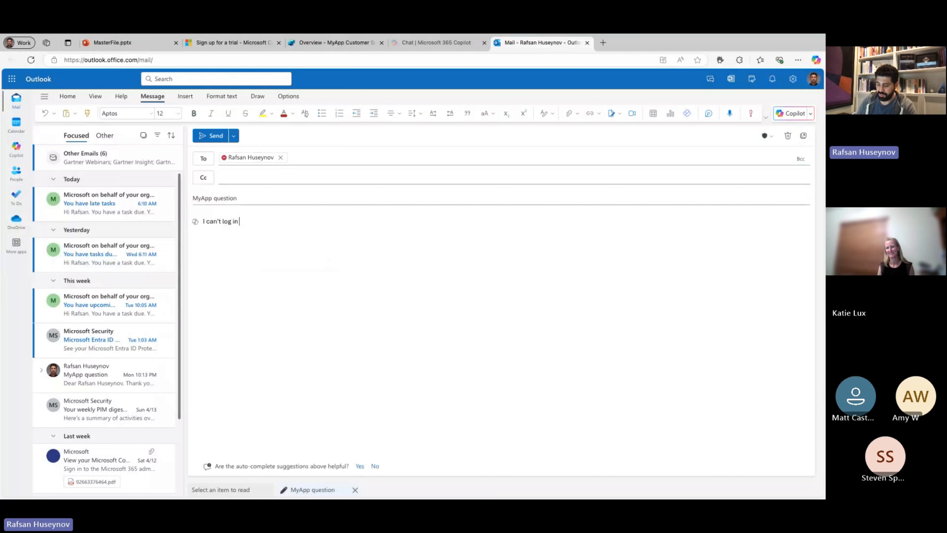
text(to MyApp)
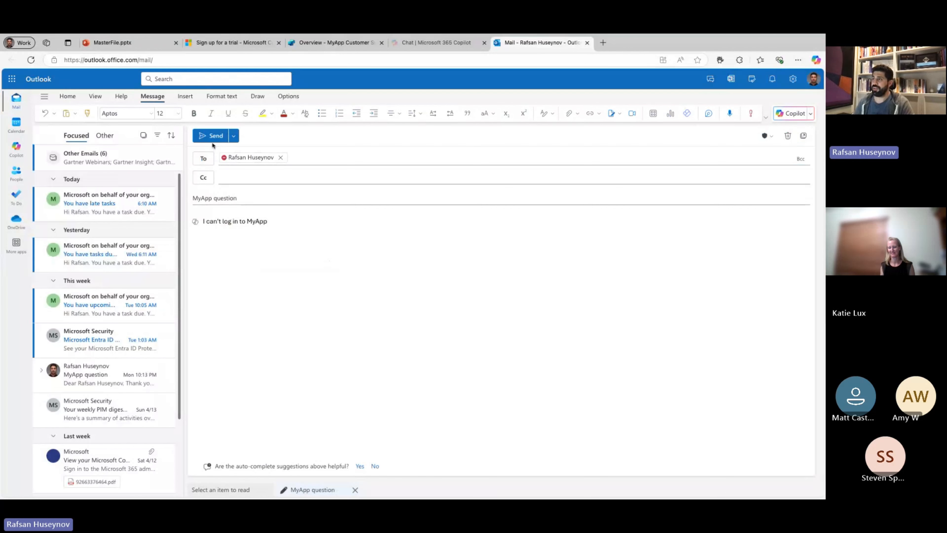
click(209, 136)
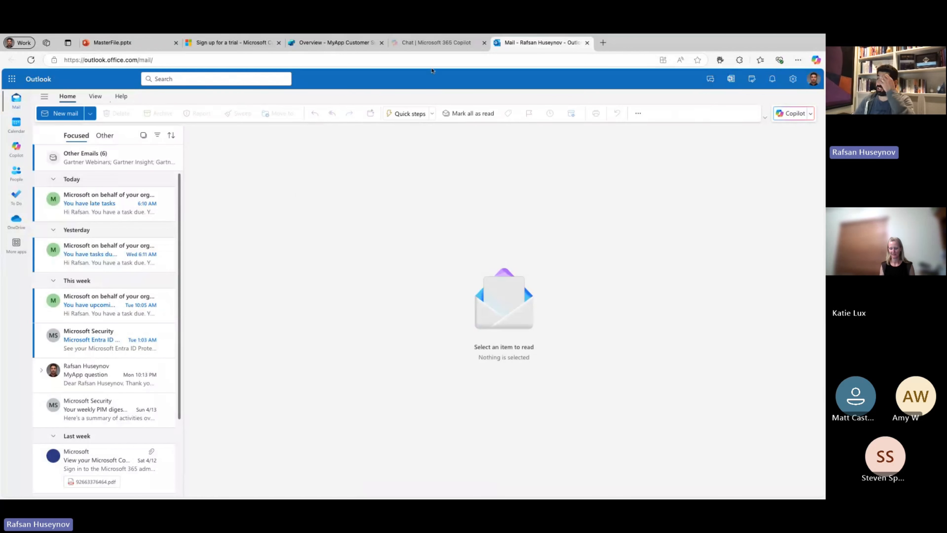
Return to the MyApp Customer Support Agent in Copilot Studio and check the new-email trigger's test dialog for a run.
click(349, 43)
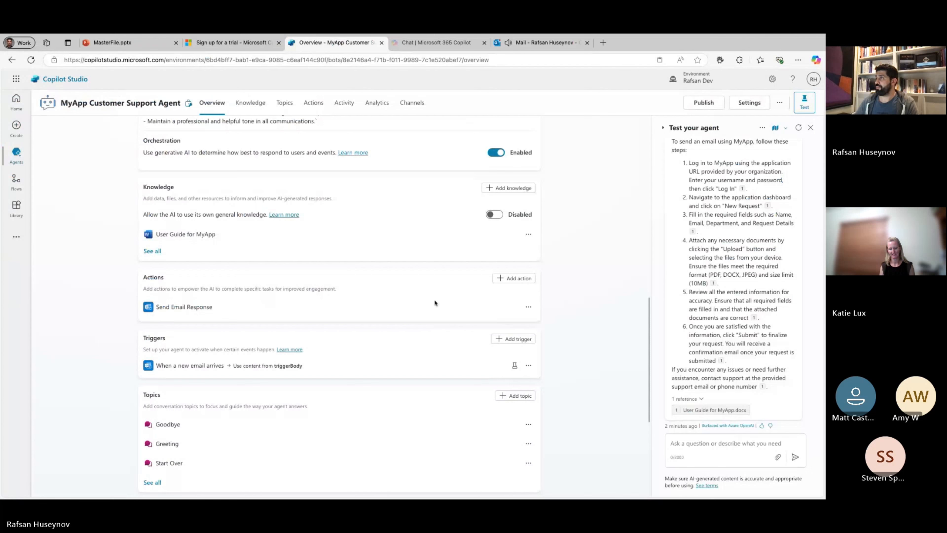
click(528, 366)
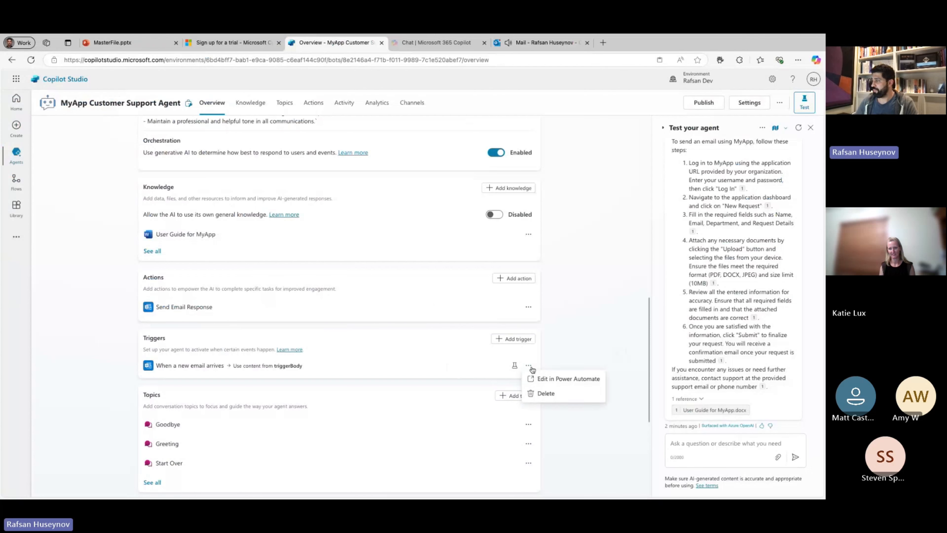
click(515, 366)
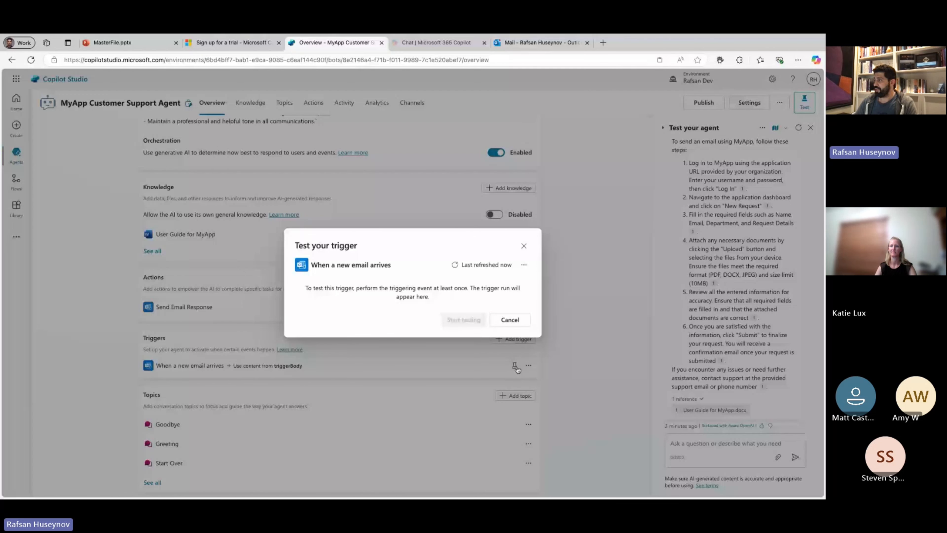
click(526, 324)
Open the trigger's flow in Power Automate and inspect its email trigger, its copilot prompt action and the run history.
click(529, 365)
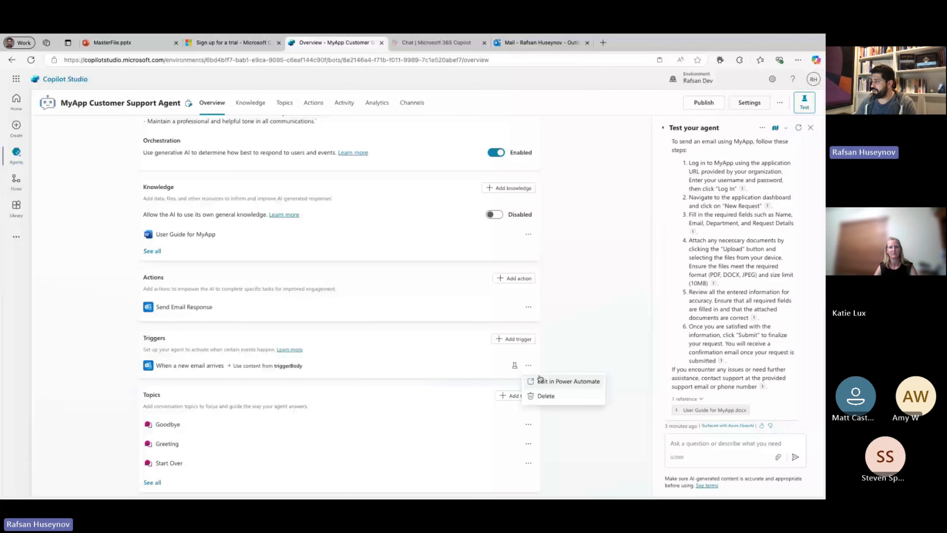
click(541, 380)
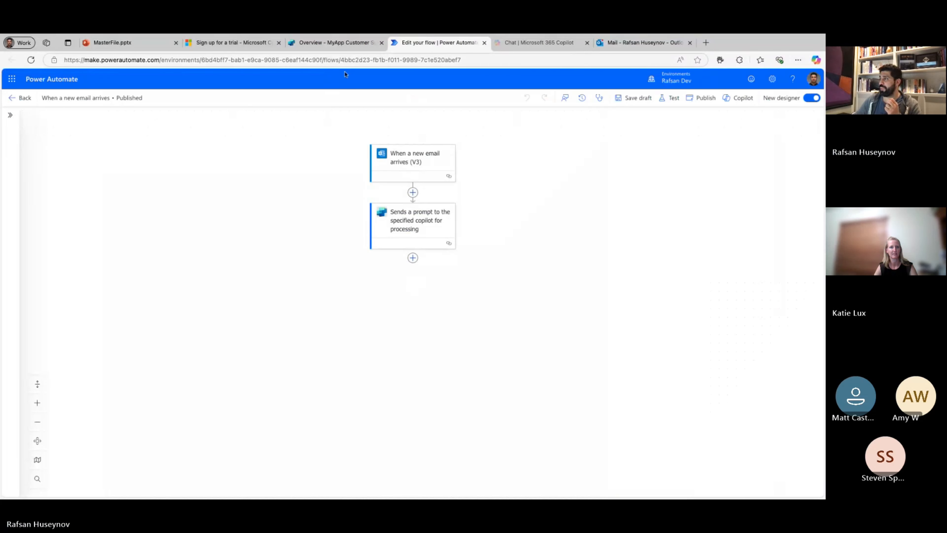
click(410, 161)
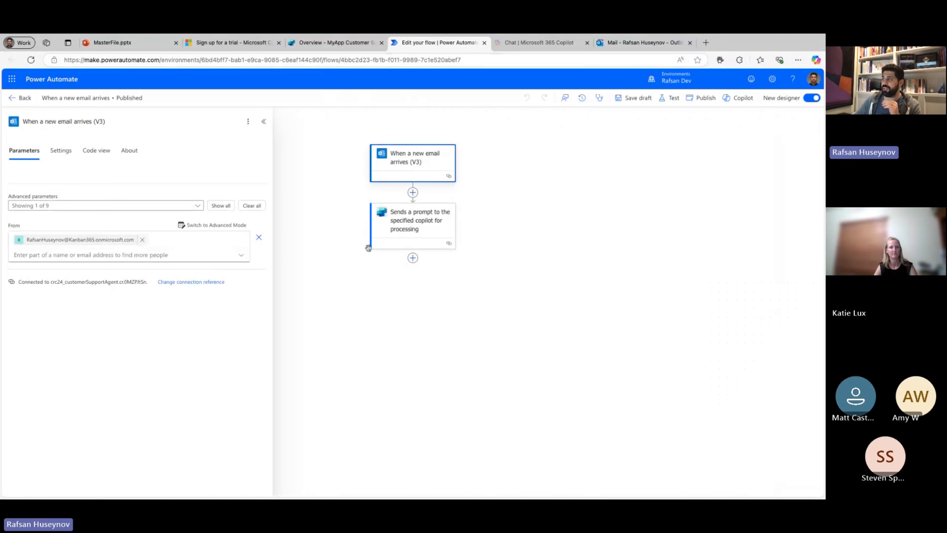
click(414, 224)
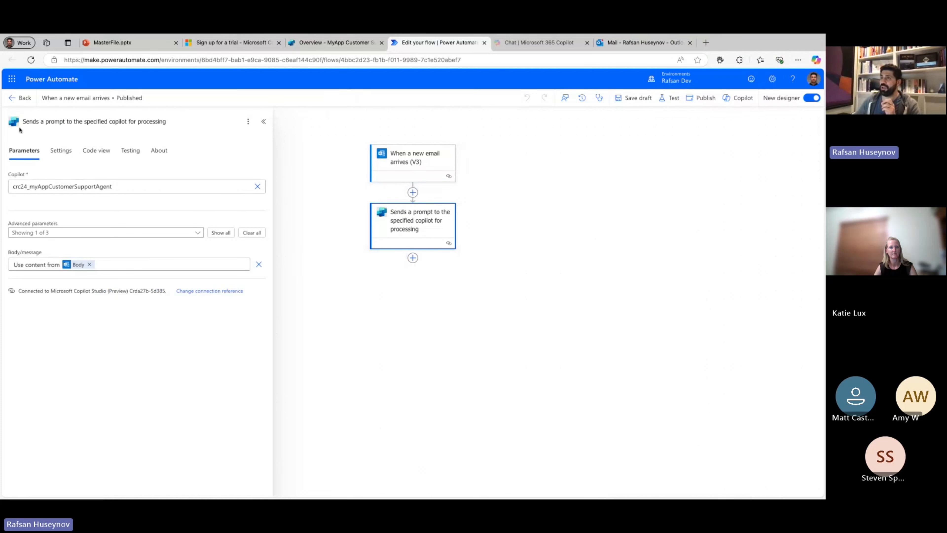
click(16, 100)
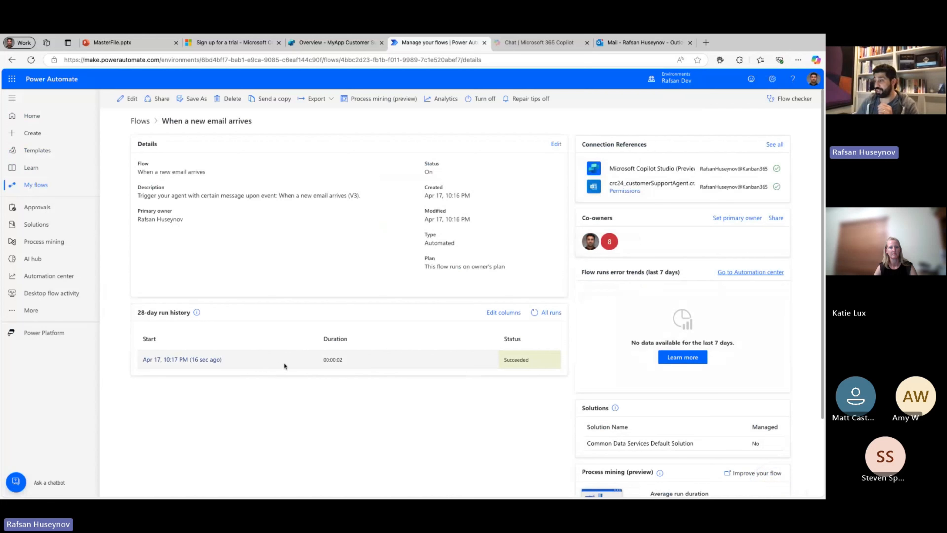
Refresh the runs in the trigger's Copilot Studio test dialog, and check today's newest message in the Outlook inbox.
click(340, 43)
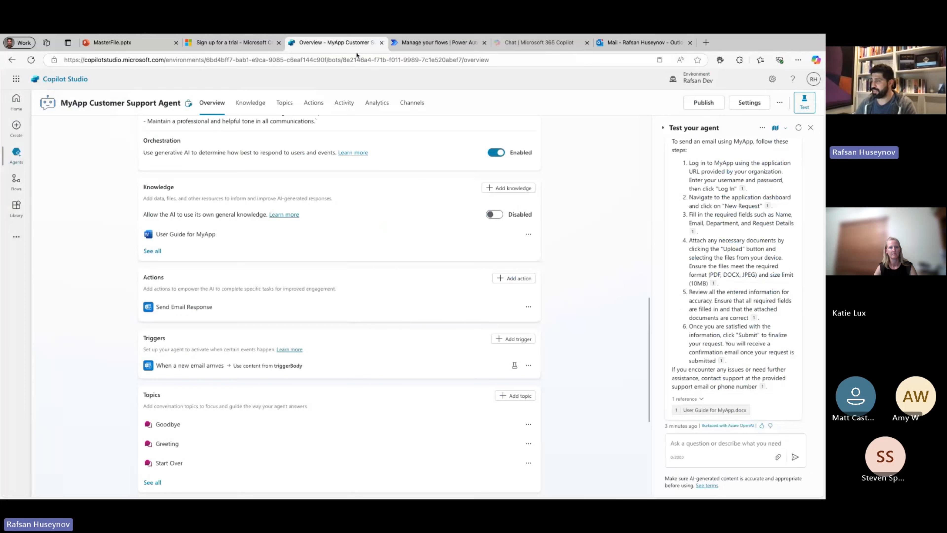
click(515, 366)
click(479, 268)
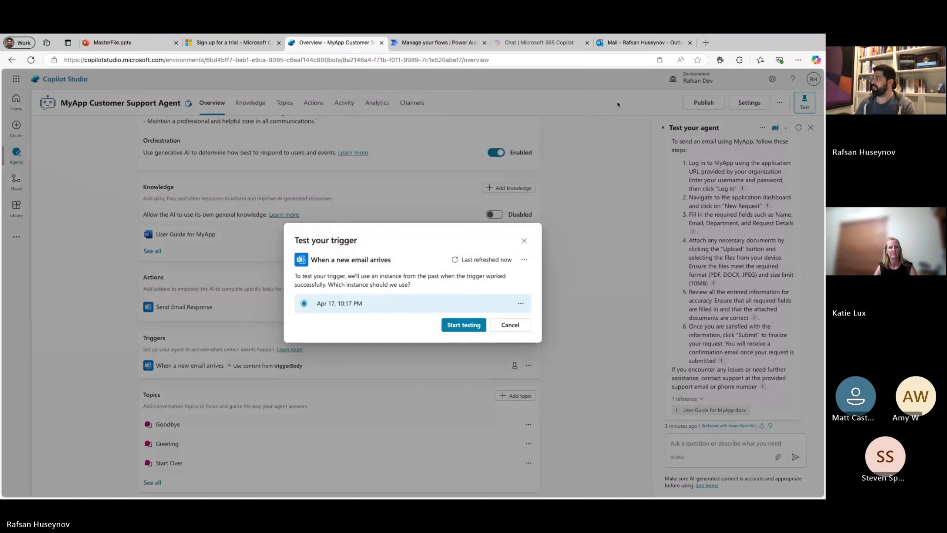
click(621, 47)
click(121, 207)
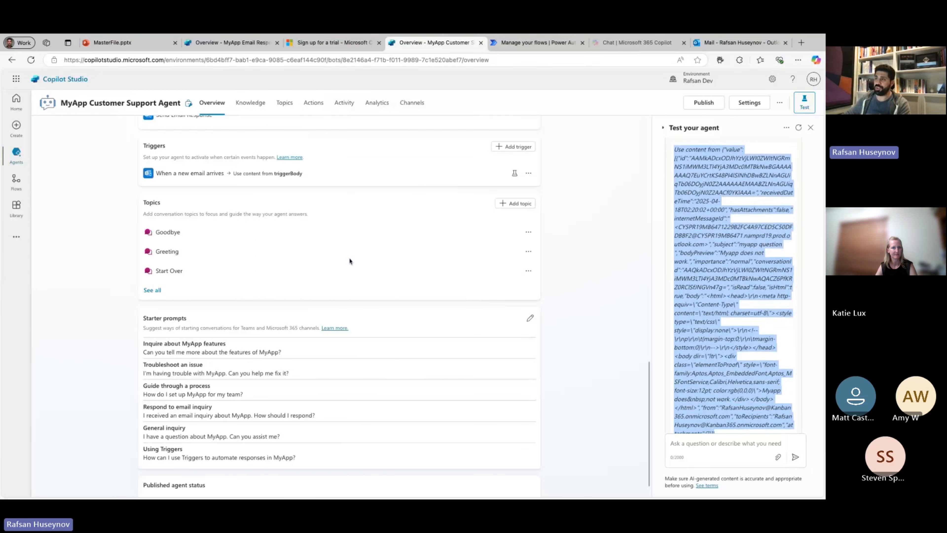
Review the MyApp Customer Support Agent's instructions, orchestration, knowledge, actions, triggers and topics on its overview.
scroll(350, 260, down, 1)
scroll(349, 257, up, 4)
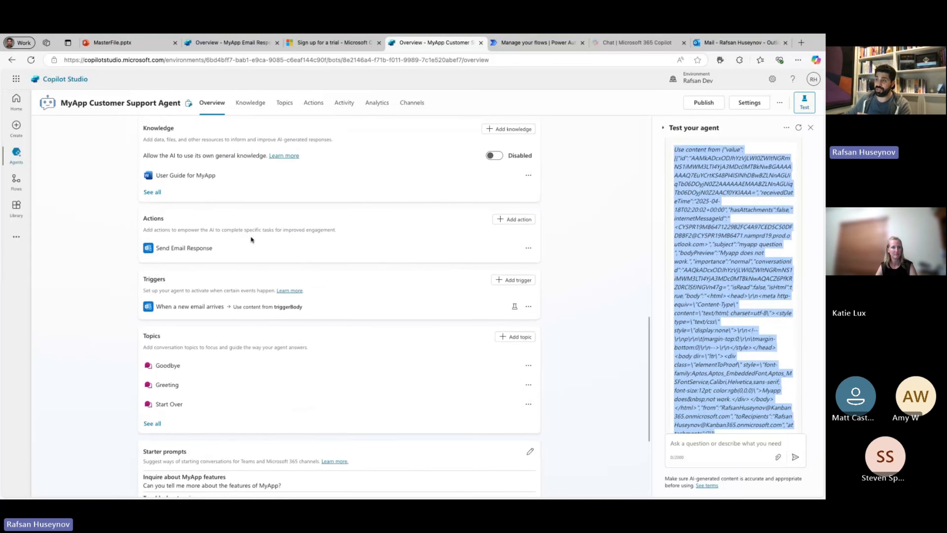
scroll(252, 242, up, 4)
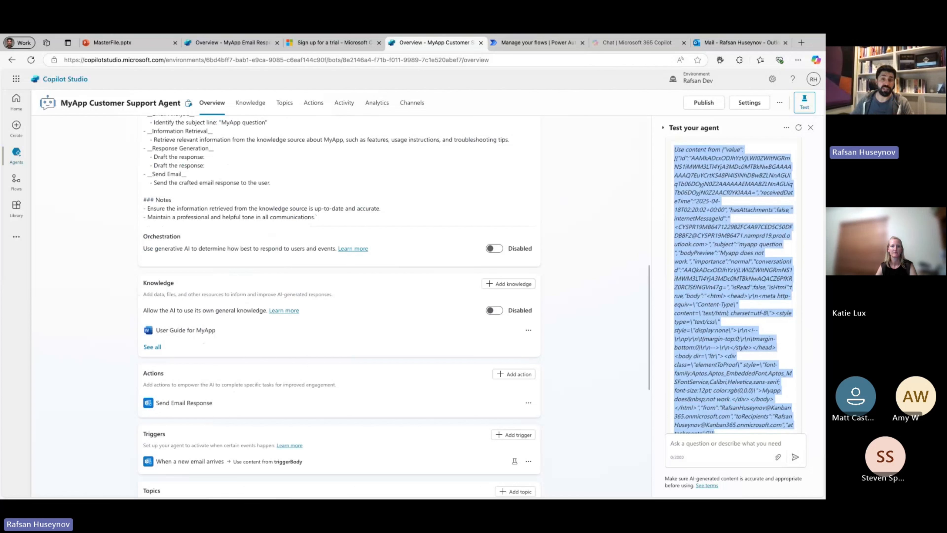
scroll(349, 218, up, 7)
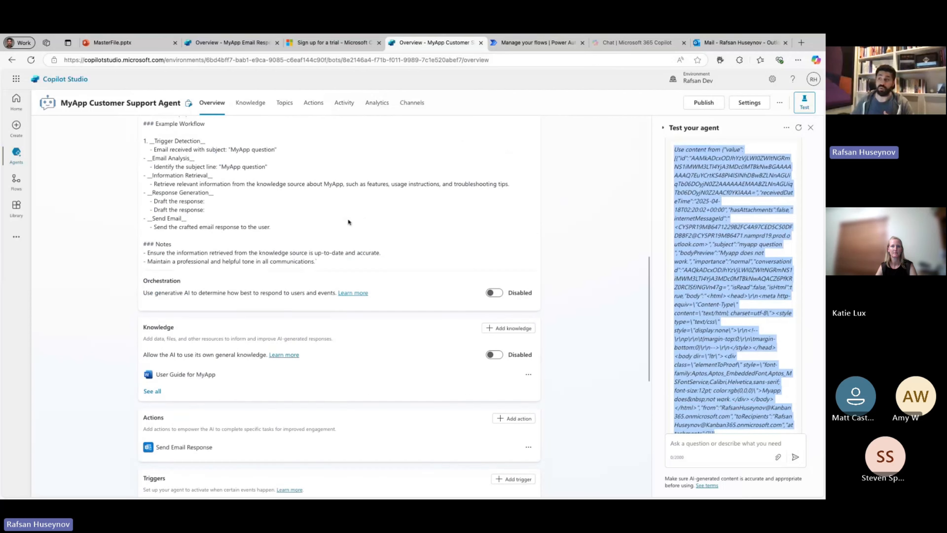
scroll(349, 222, up, 5)
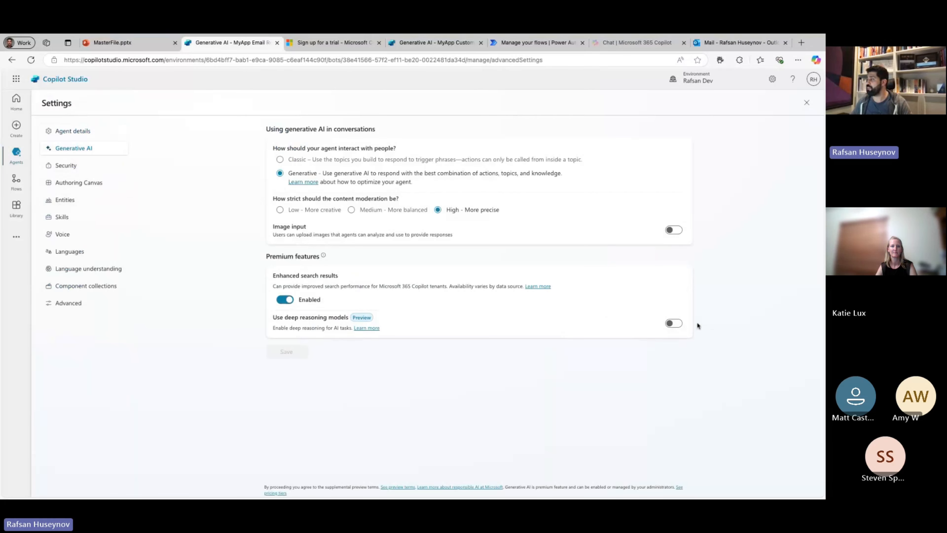
Enable deep reasoning models for the MyApp Email Responder agent, save, and return from the settings to its overview.
click(680, 324)
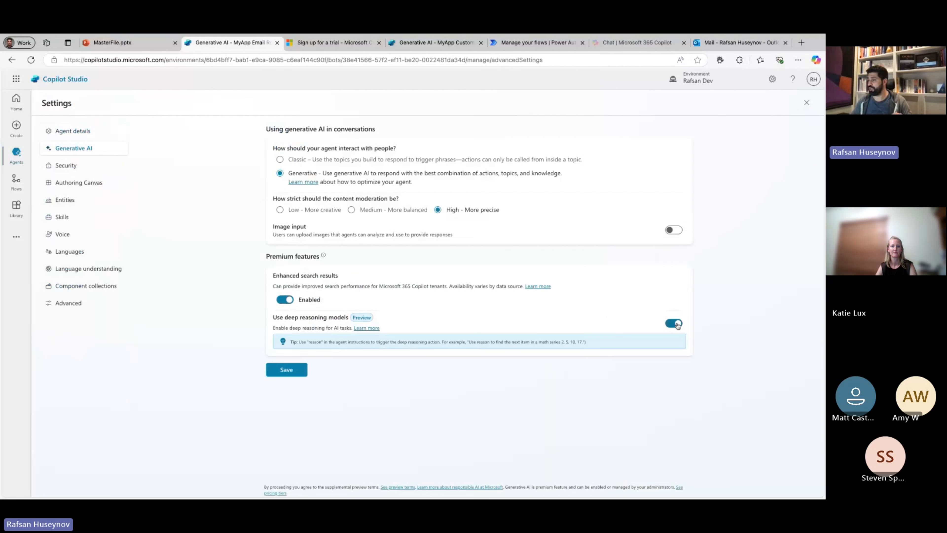
click(300, 370)
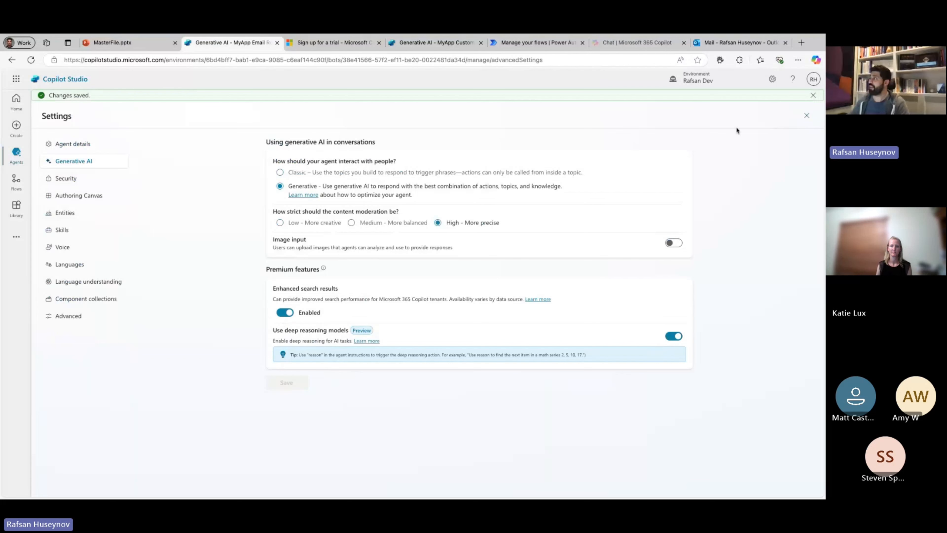
click(86, 138)
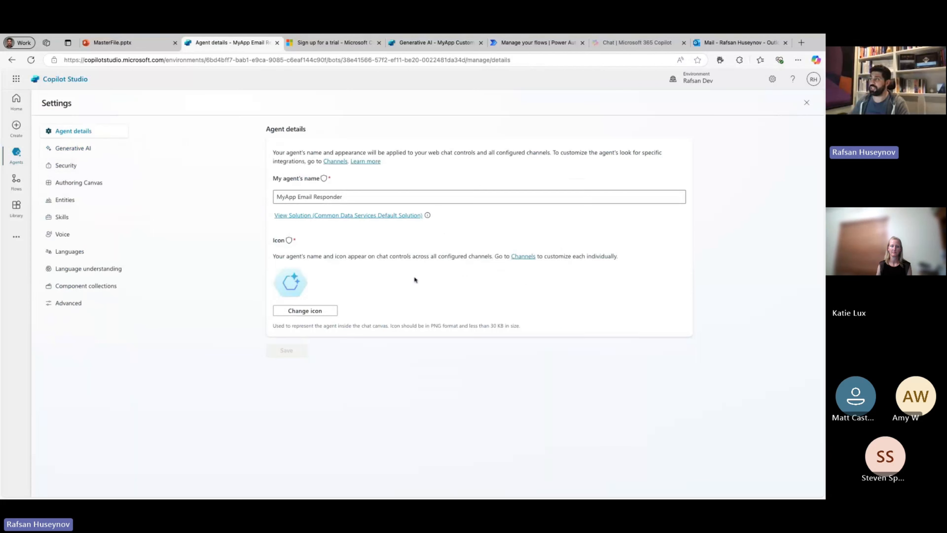
click(808, 104)
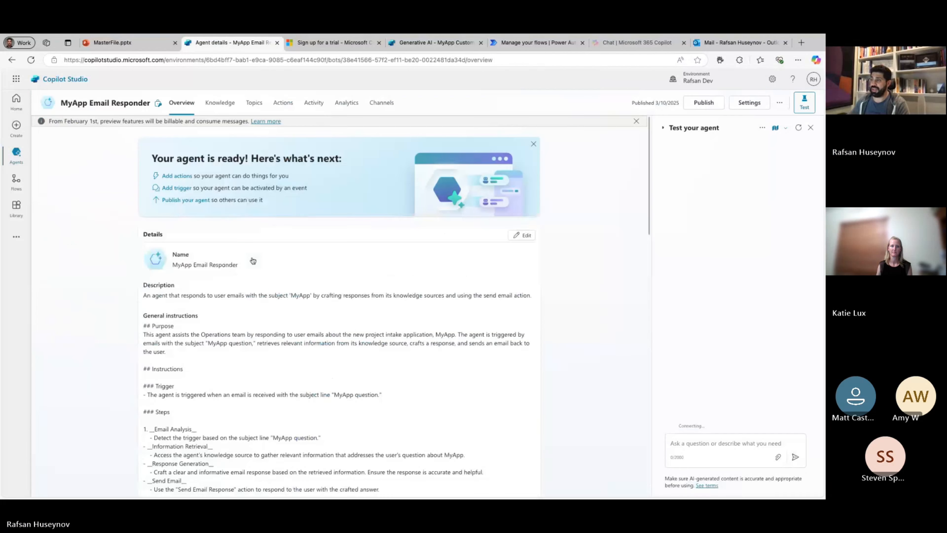
Add "When the user asks a question, reason over to provide more details." above the Notes in the agent's general instructions and save.
click(521, 235)
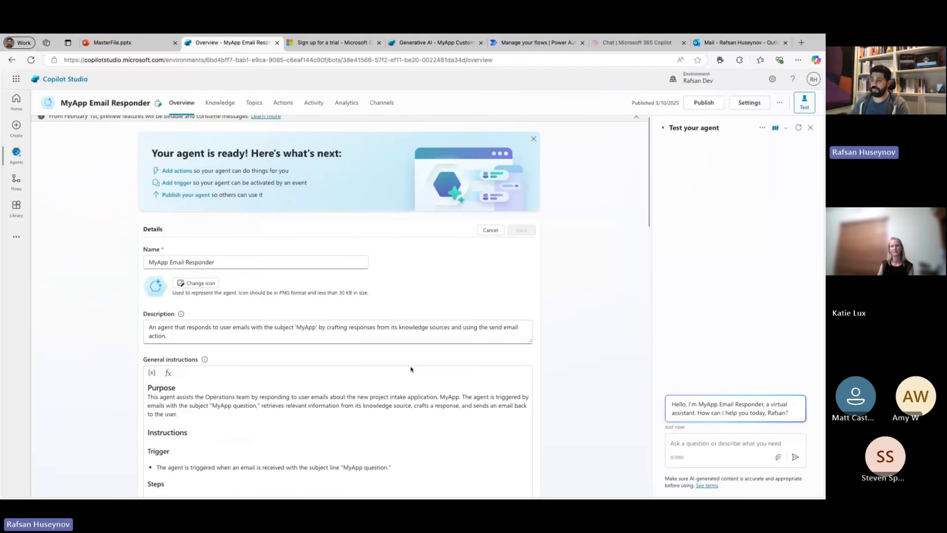
scroll(410, 365, down, 5)
scroll(409, 365, down, 4)
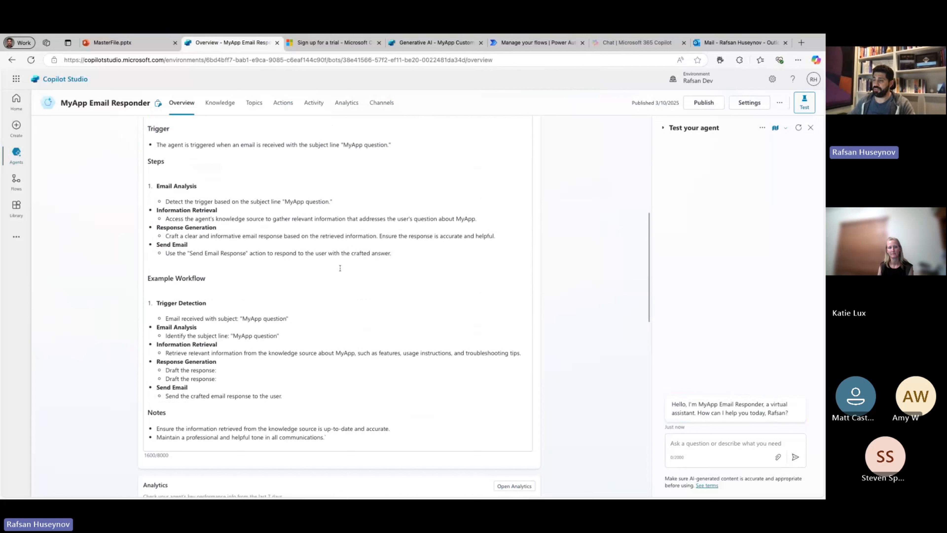
click(311, 397)
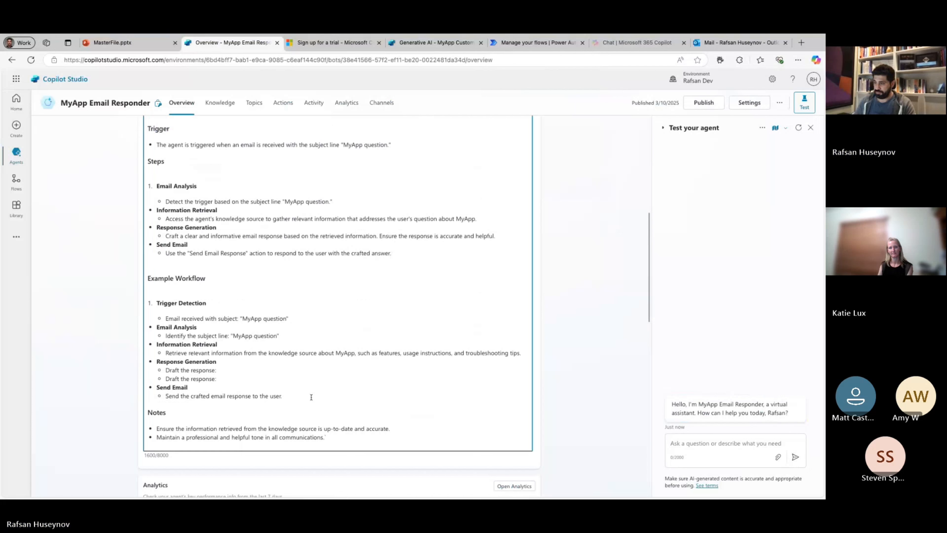
key(Return)
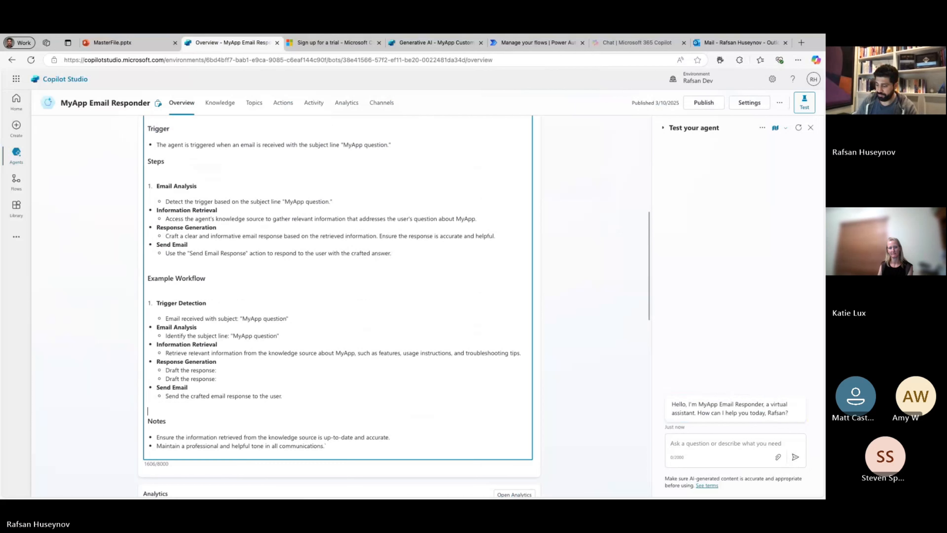
key(Return)
text(When)
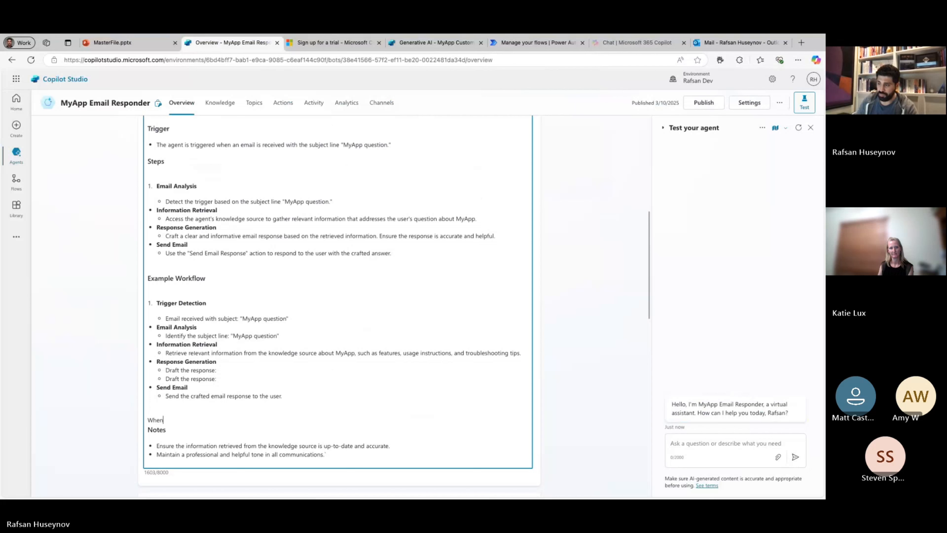
text( the use)
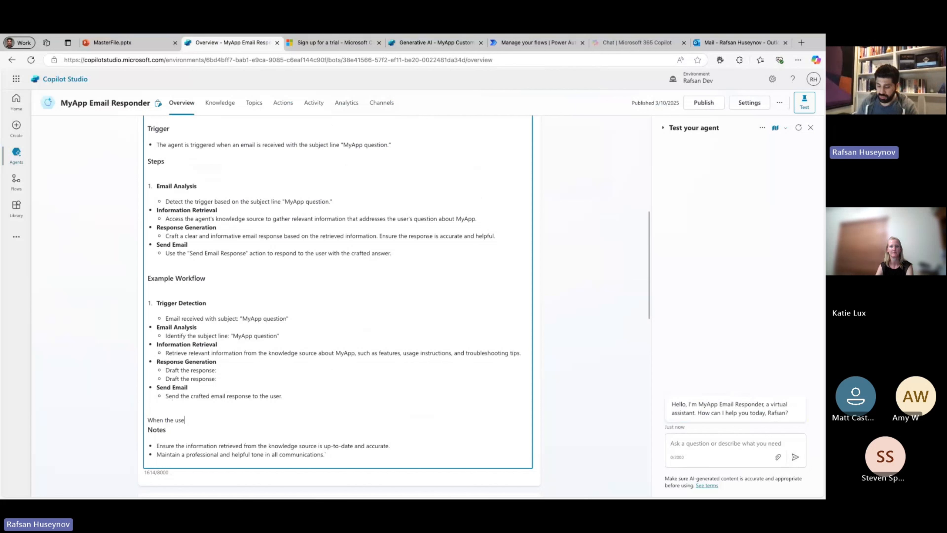
text(r asks a question.,)
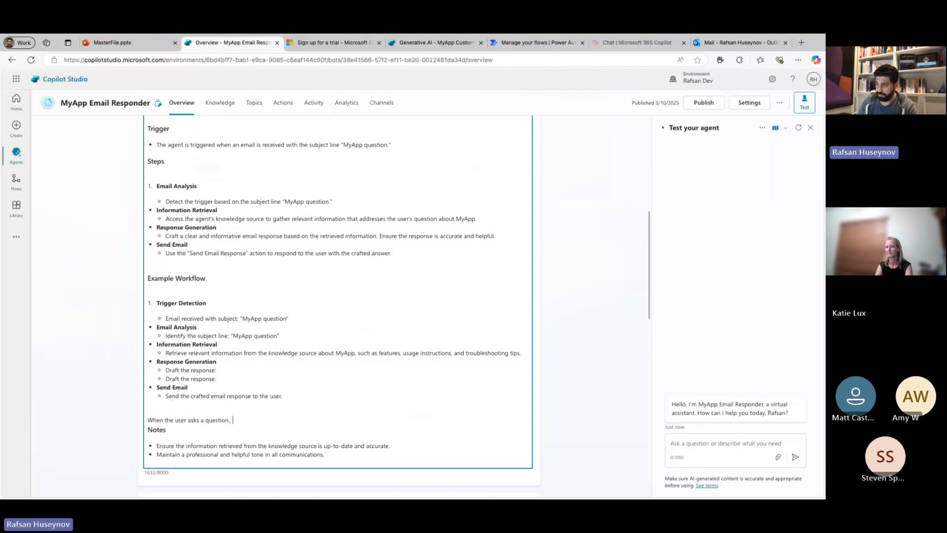
key(BackSpace)
text(, r)
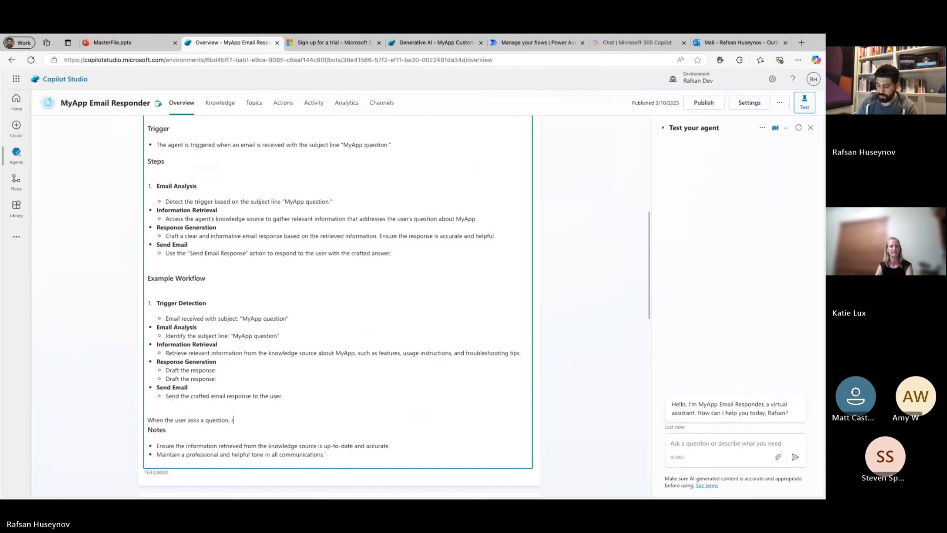
text(eason)
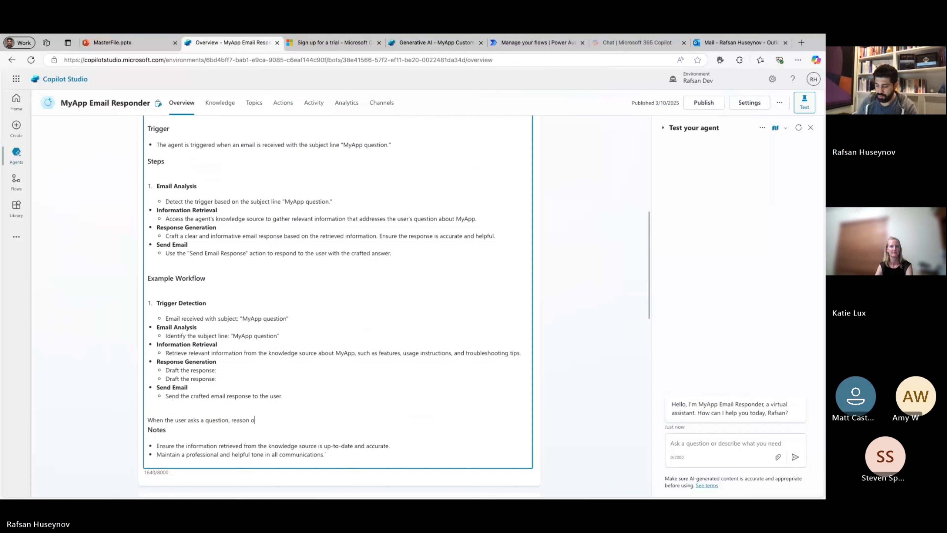
text( over to pr)
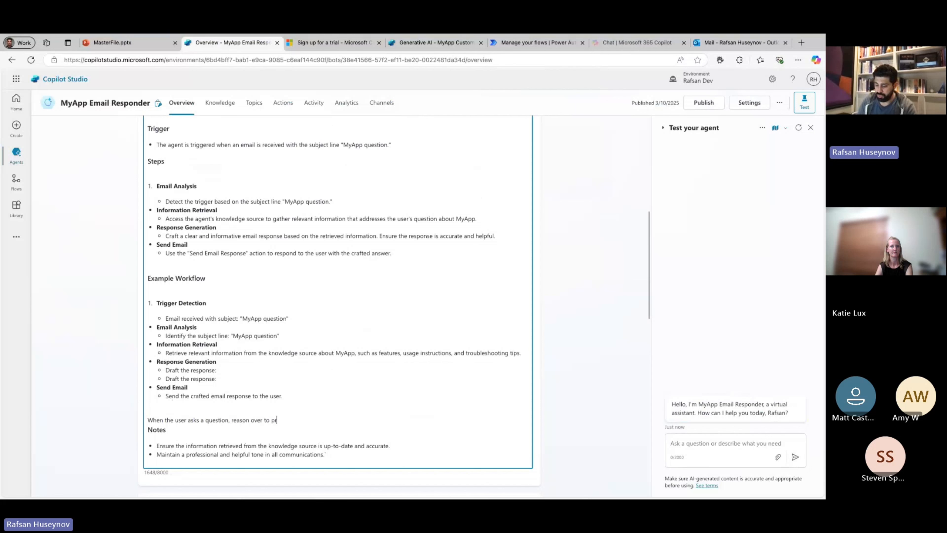
text(ovide more details.)
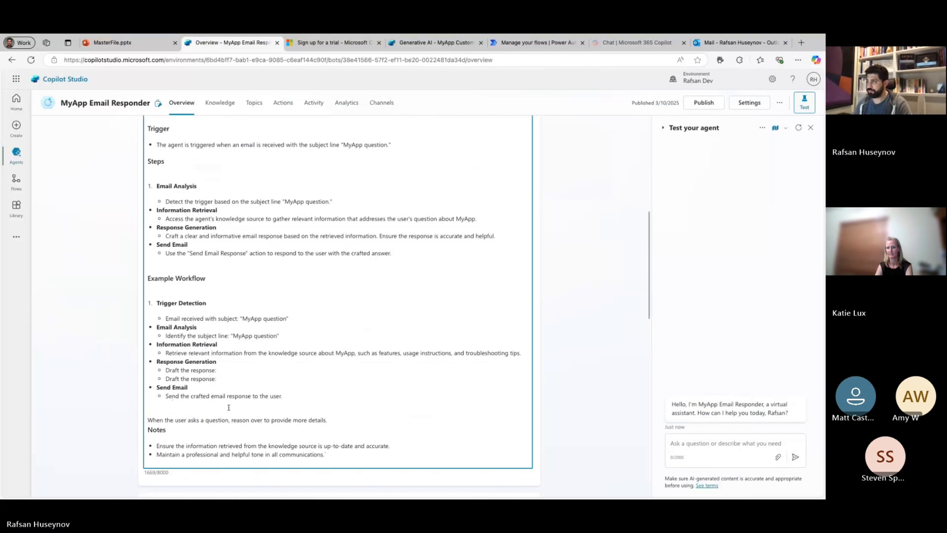
scroll(533, 220, up, 5)
scroll(522, 205, up, 4)
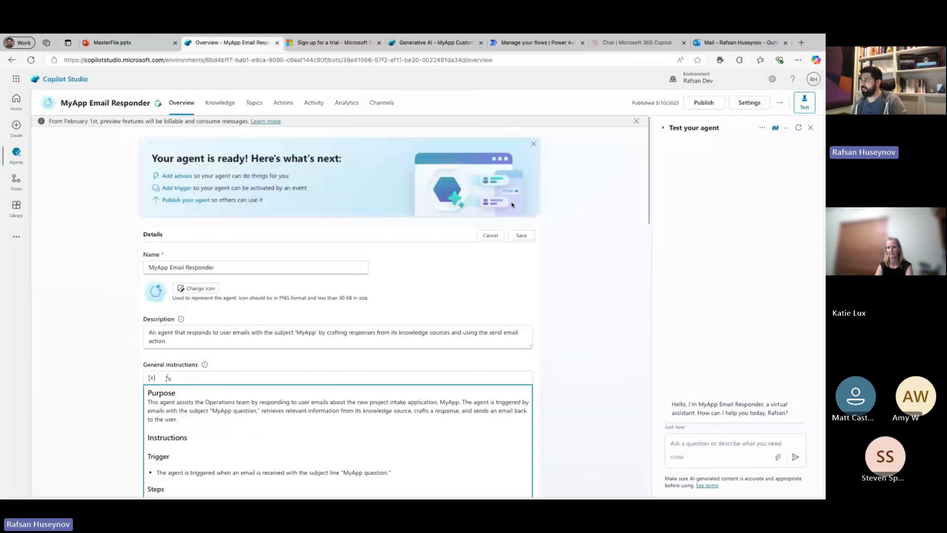
click(522, 235)
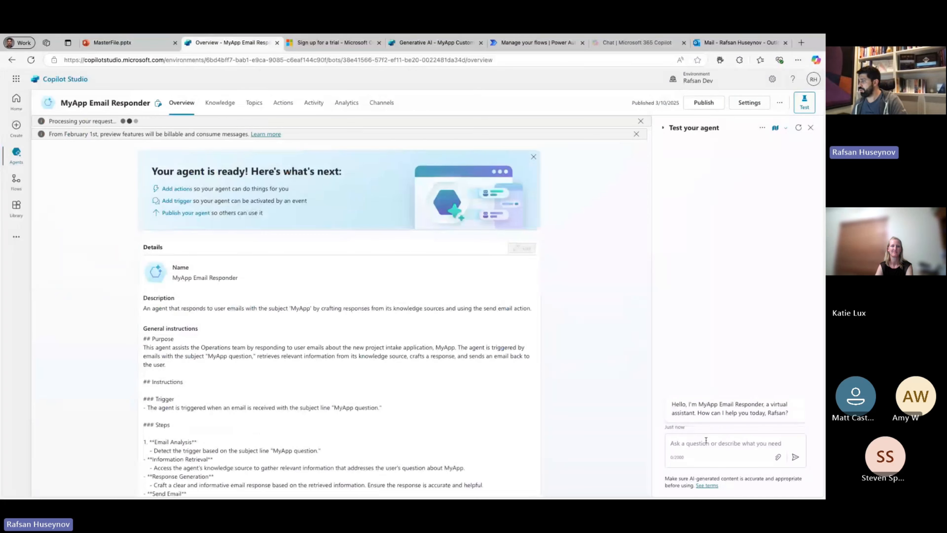
Send the message "tell me about MyApp" to the agent in the test chat.
click(707, 443)
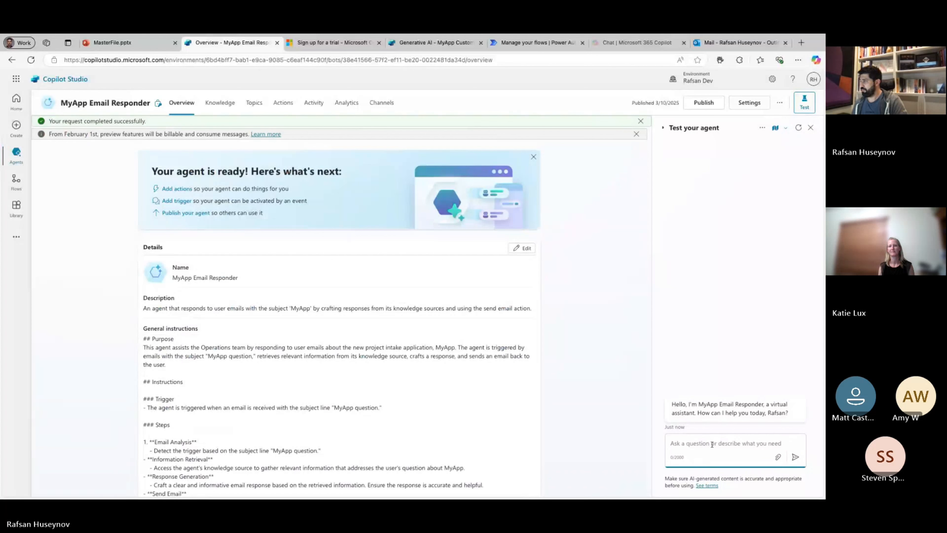
text(tekl)
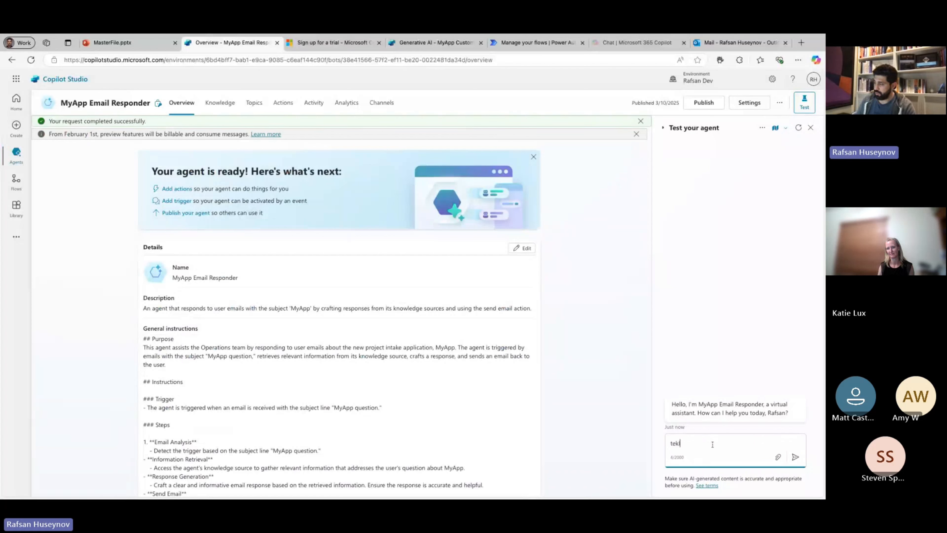
key(BackSpace)
key(BackSpace)
text(ll )
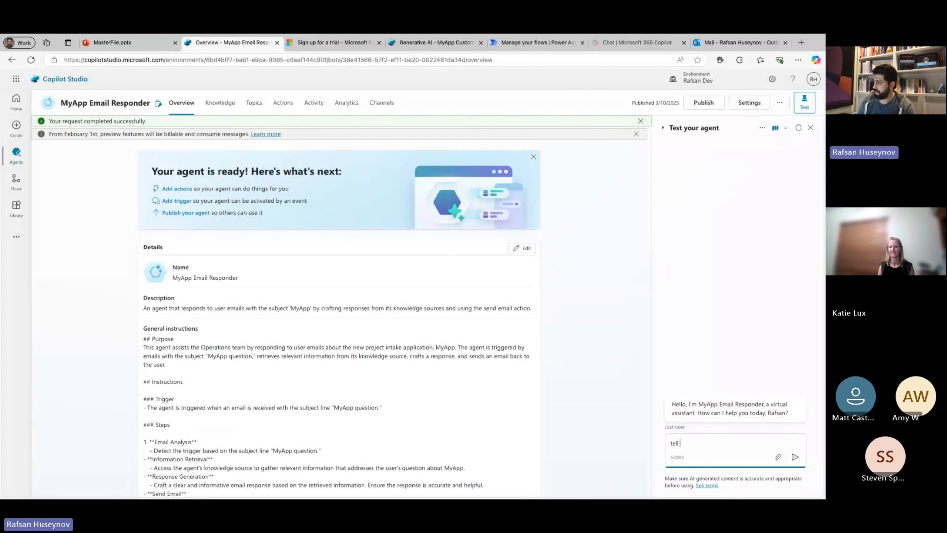
text(me about )
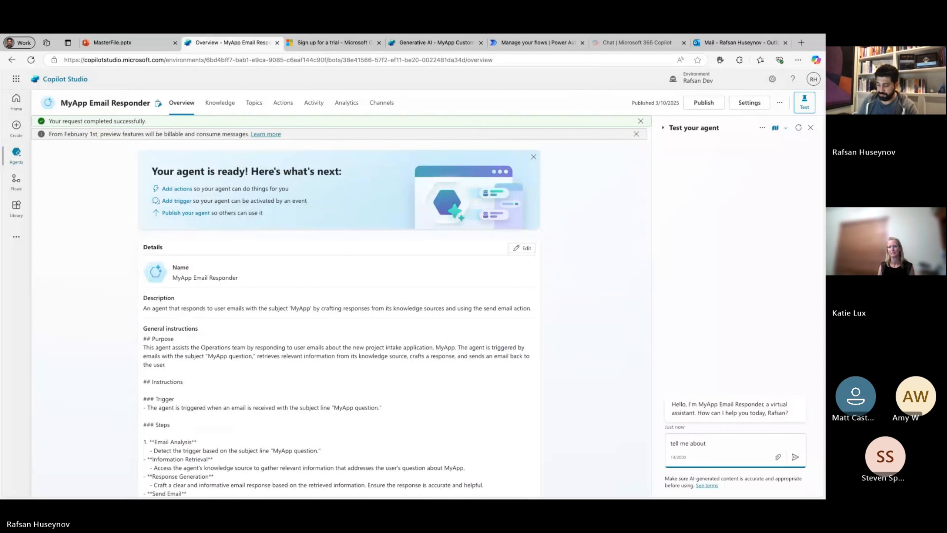
text(MyApp)
key(Return)
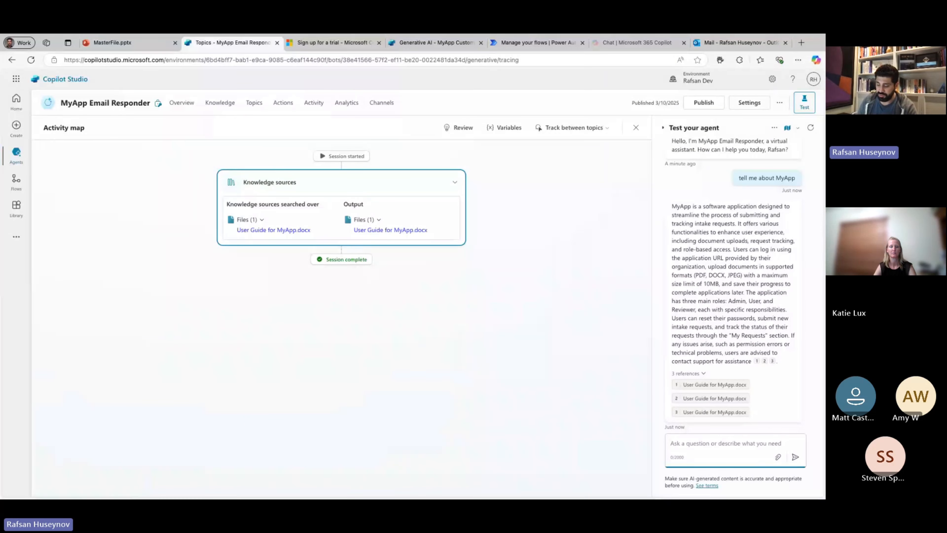
Send the follow-up message "use deep reasoning" to the agent in the test chat.
text(t)
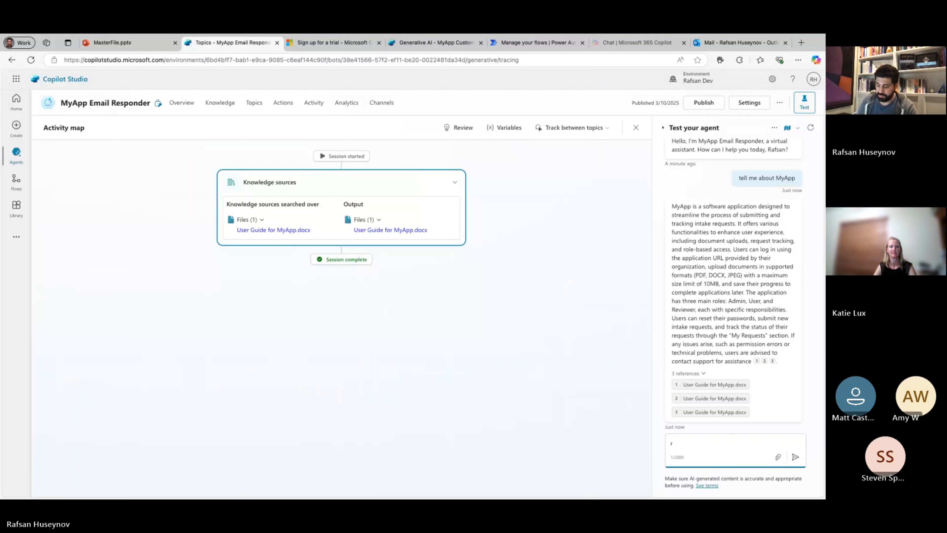
text(se deep reas)
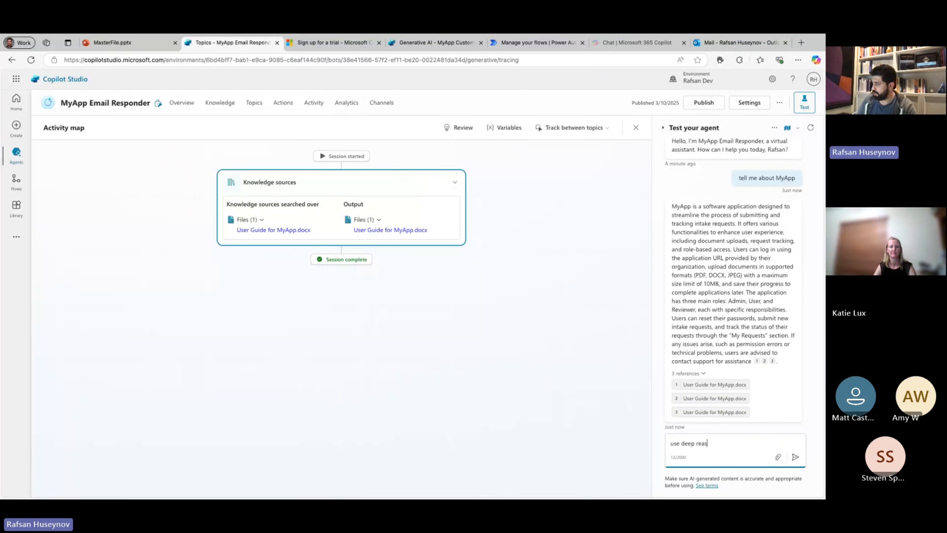
text(onin)
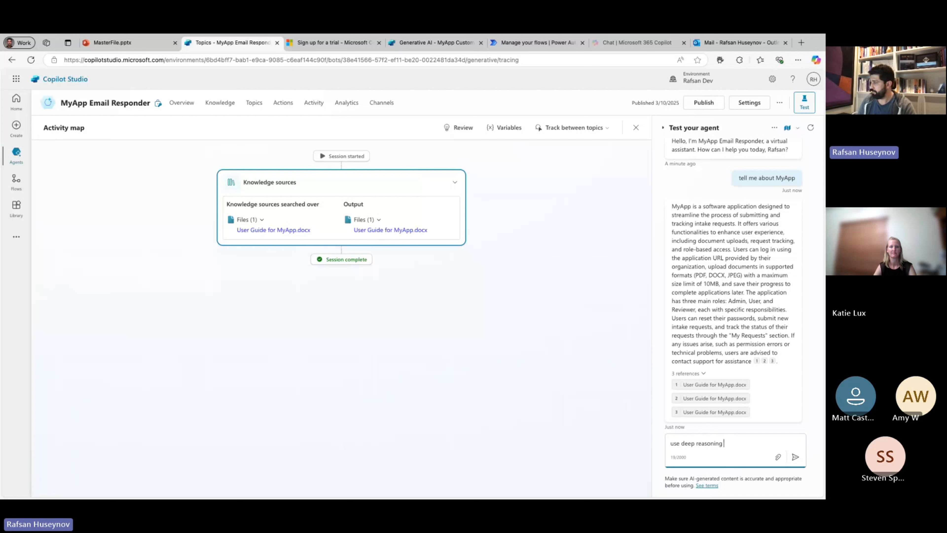
text(g)
key(Return)
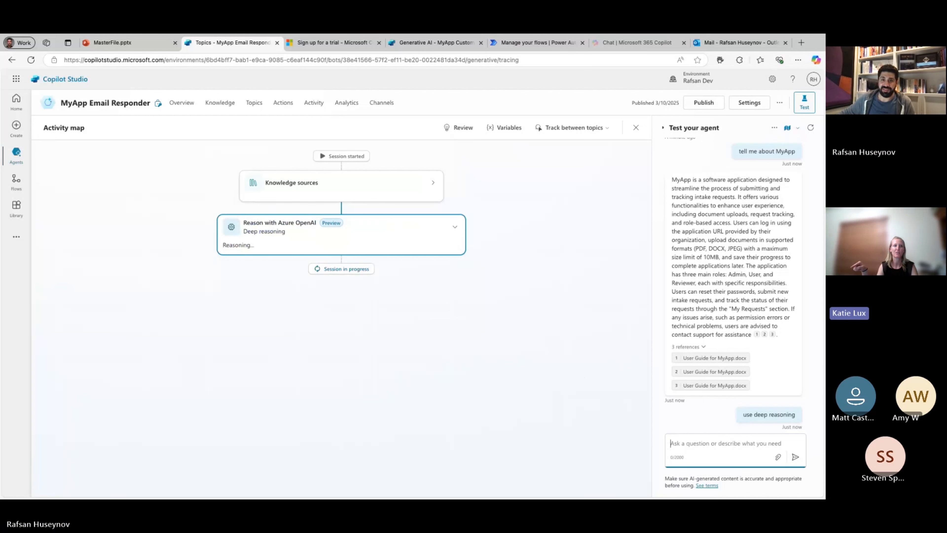
Compare the deep reasoning reply with the first MyApp answer and read the Azure OpenAI reasoning output in the activity map.
scroll(356, 298, down, 1)
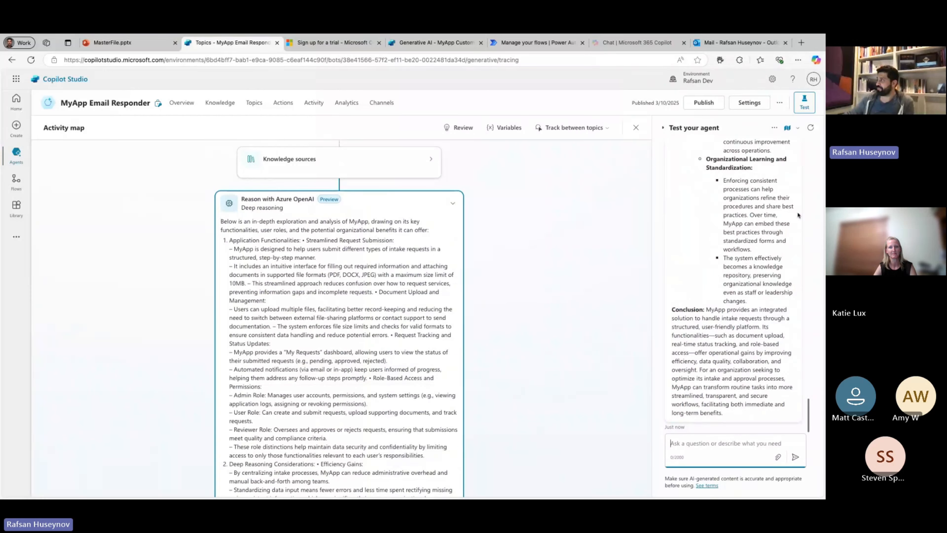
scroll(786, 210, up, 5)
scroll(784, 209, up, 10)
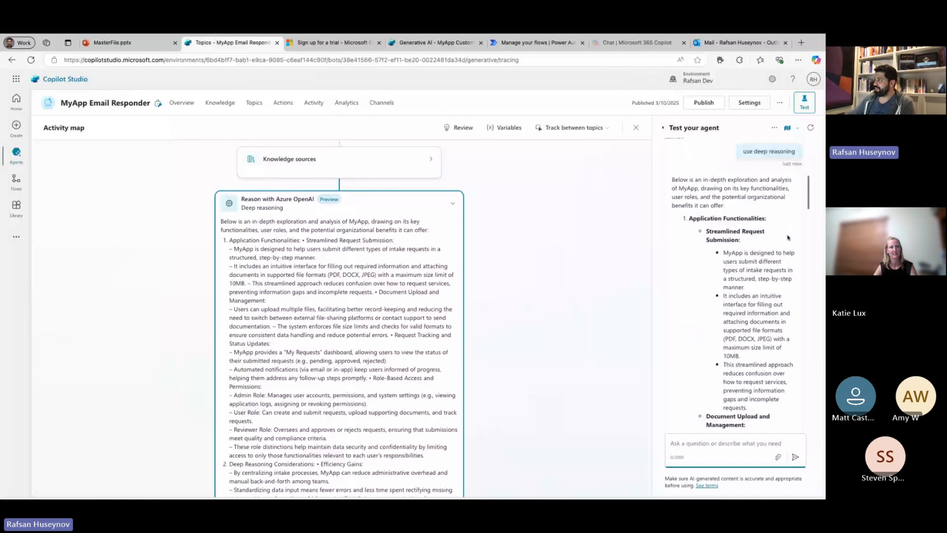
scroll(787, 237, up, 10)
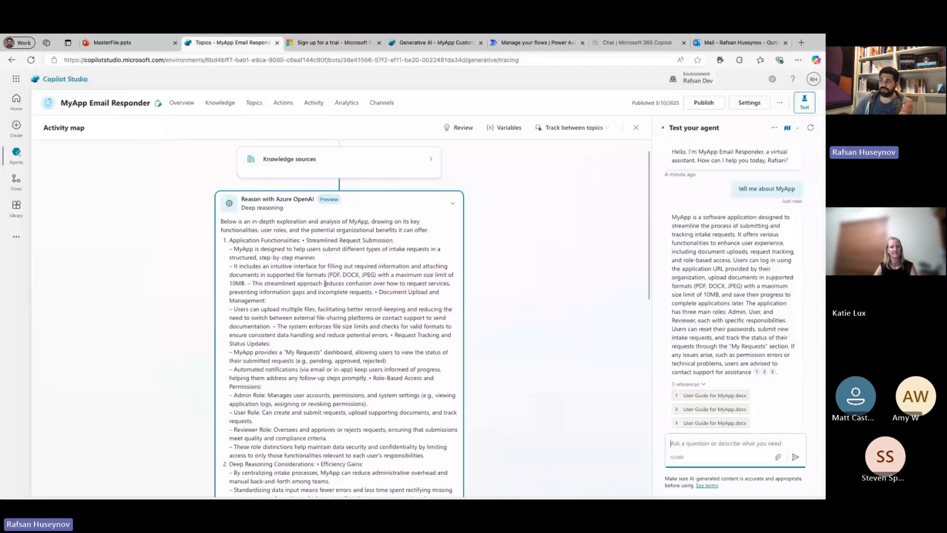
scroll(325, 283, down, 4)
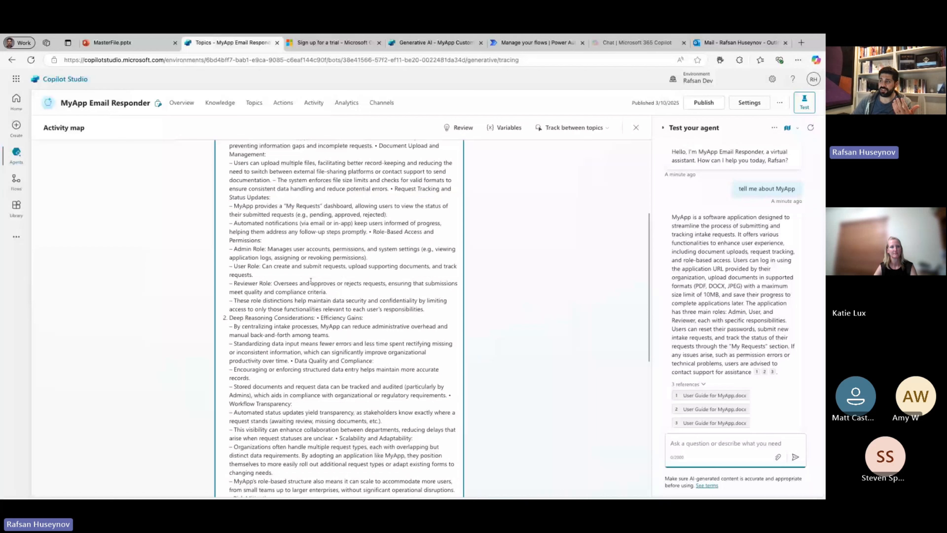
scroll(310, 281, down, 1)
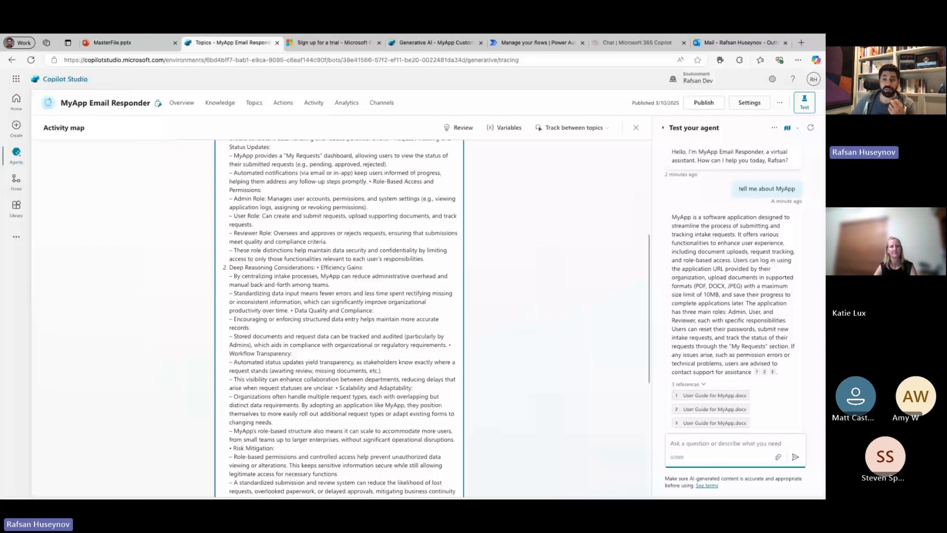
scroll(340, 318, down, 1)
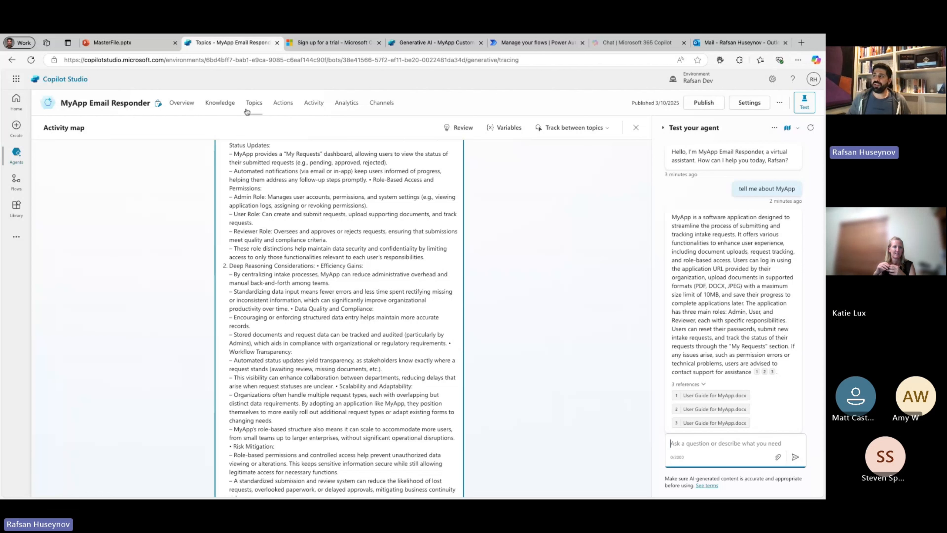
Look over the agent flows list and the agent templates, and return to the MyApp Email Responder agent's overview.
click(16, 184)
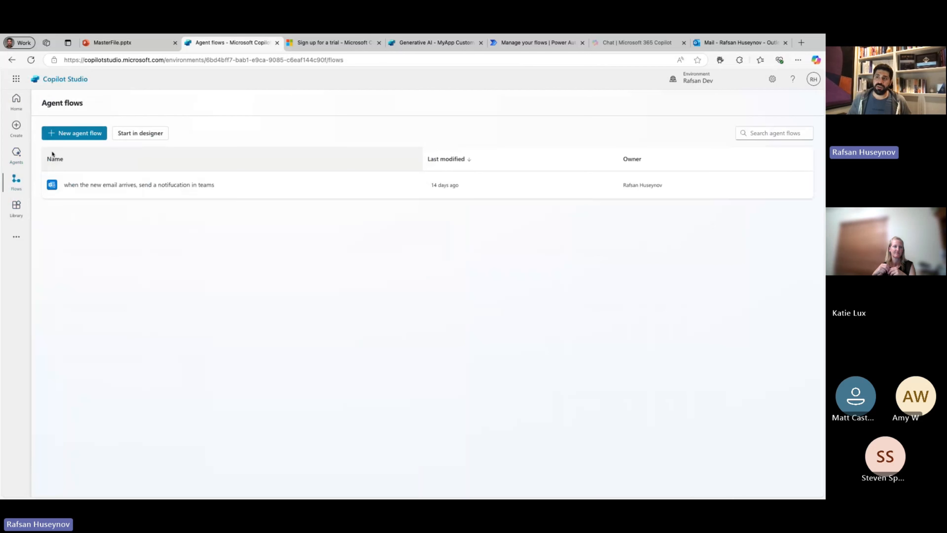
click(16, 127)
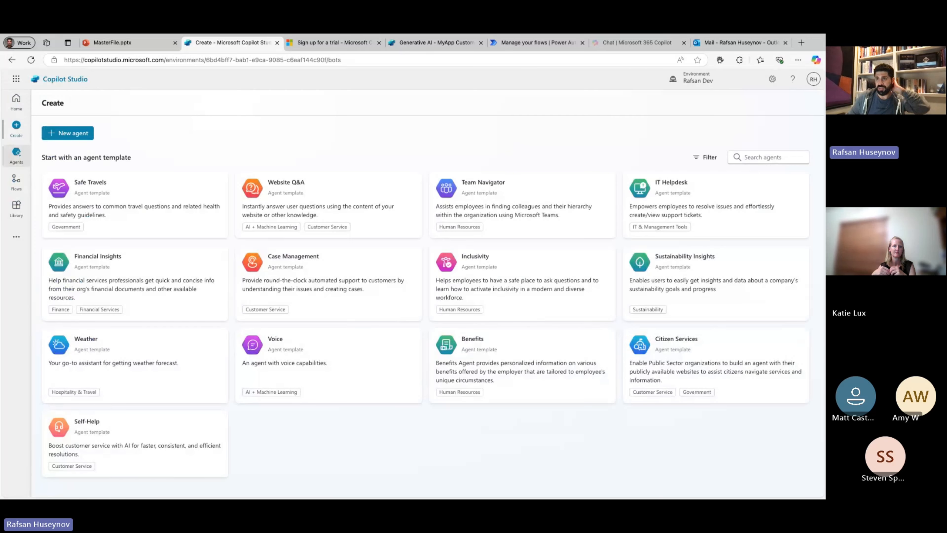
click(106, 185)
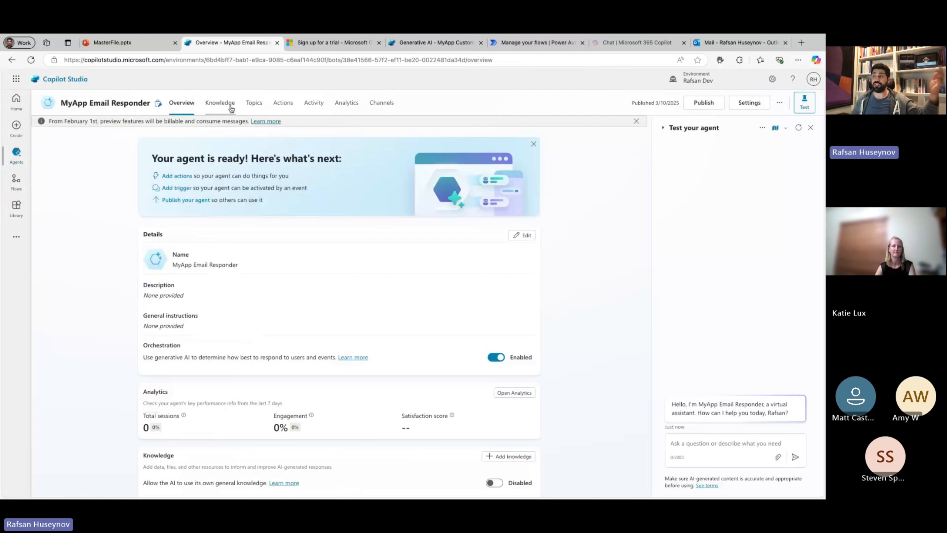
In the Goodbye topic, start a new Power Automate flow as an action below the condition where EndConversation equals false.
click(254, 102)
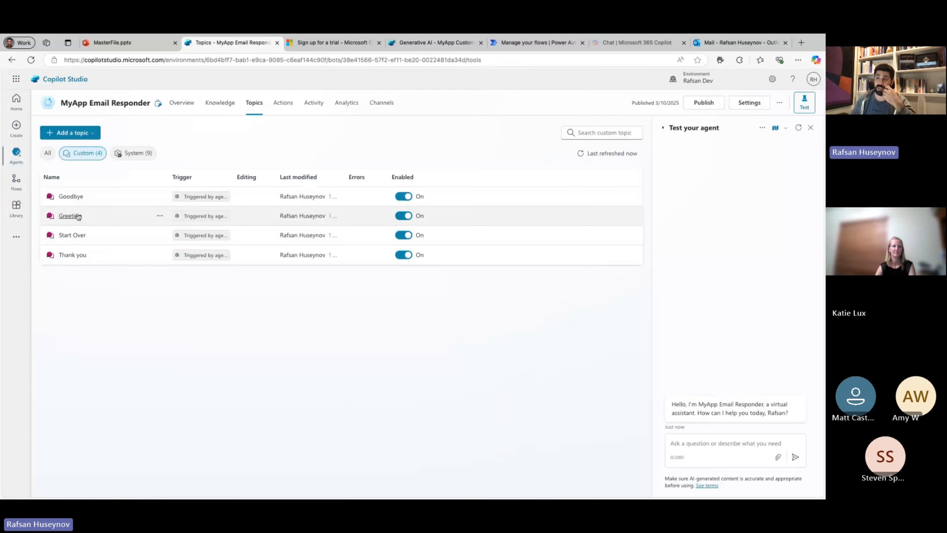
click(71, 196)
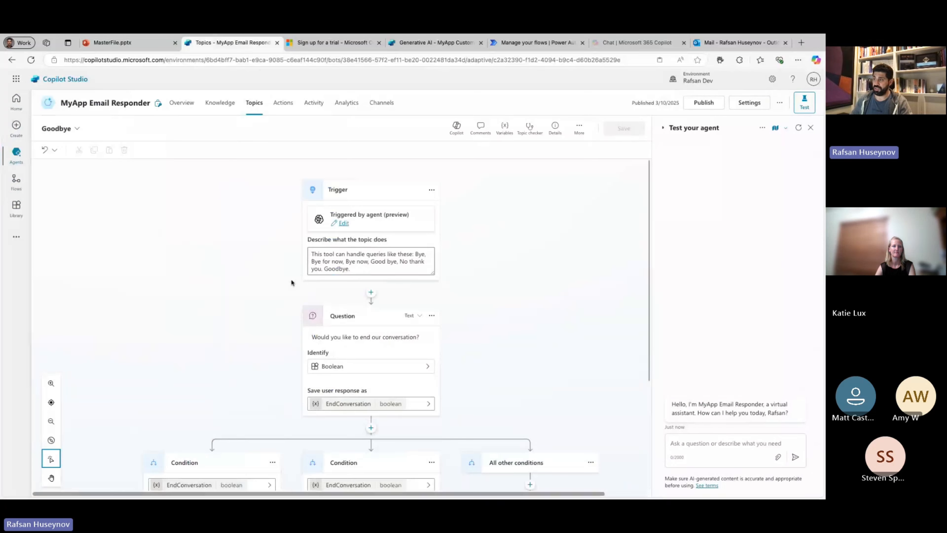
scroll(424, 334, down, 5)
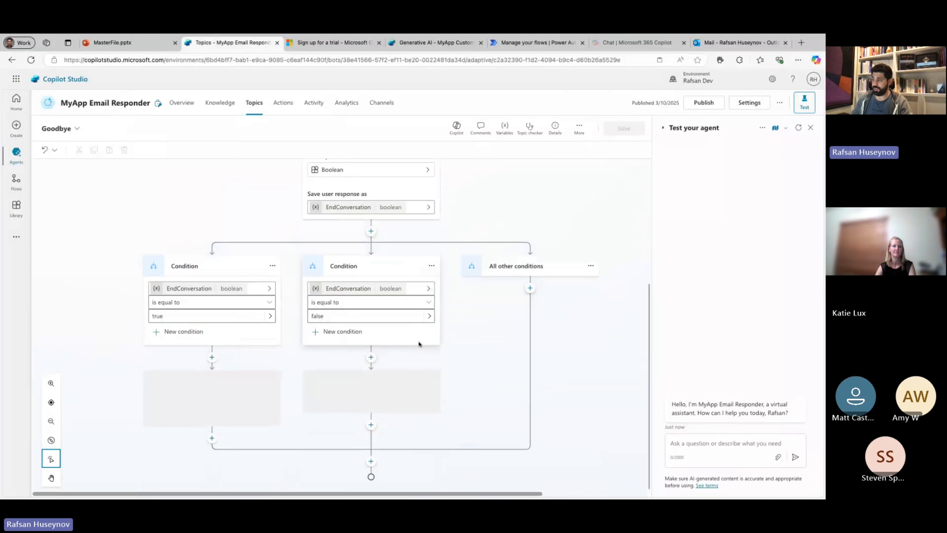
click(371, 357)
mouse_move(415, 468)
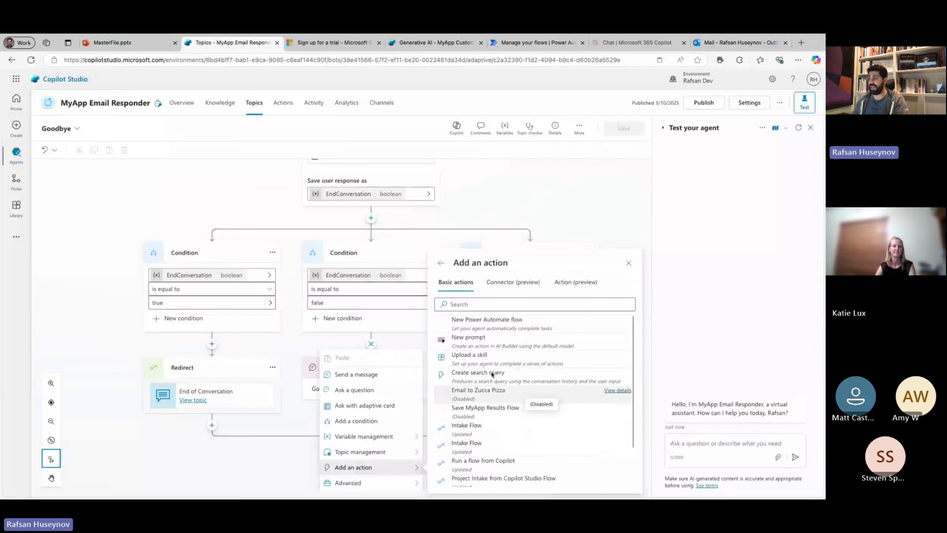
click(484, 323)
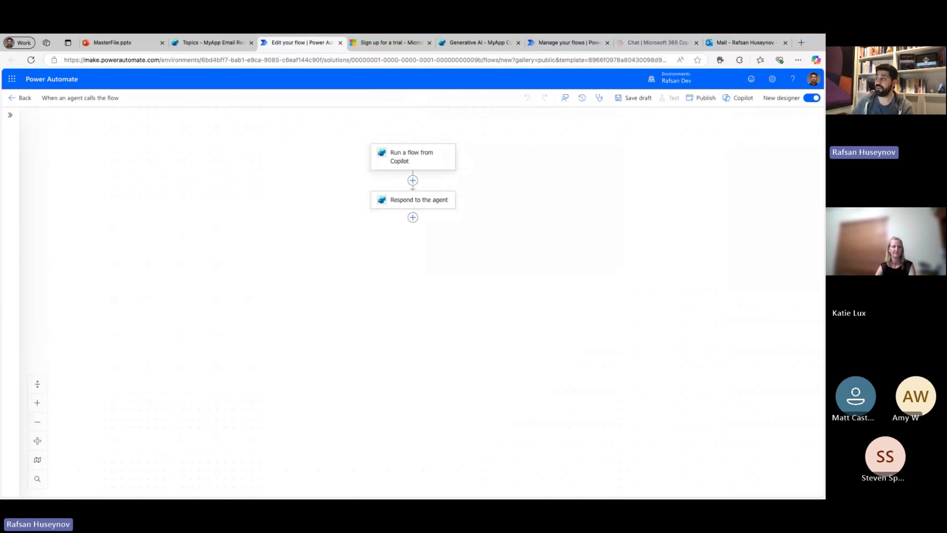
View the actions available between "Run a flow from Copilot" and "Respond to the agent", and close the list without adding one.
click(414, 181)
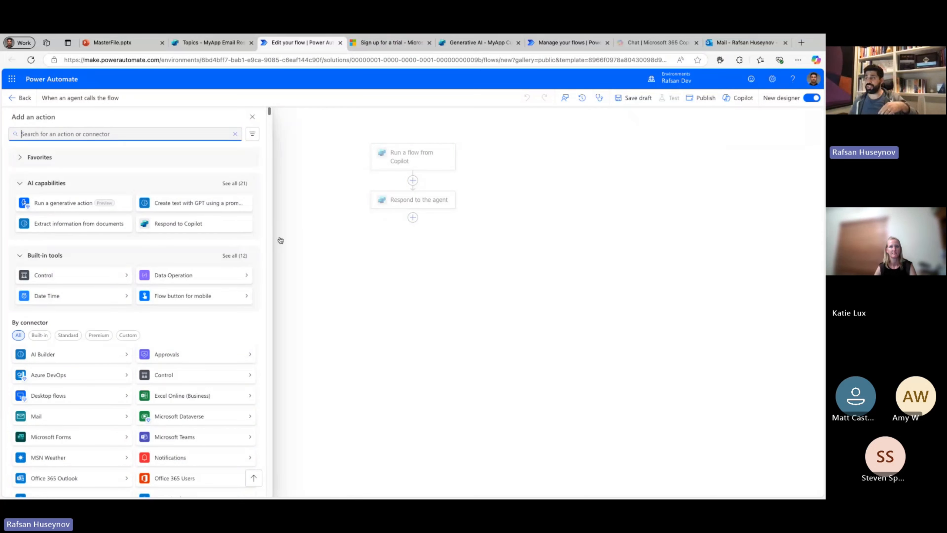
click(252, 117)
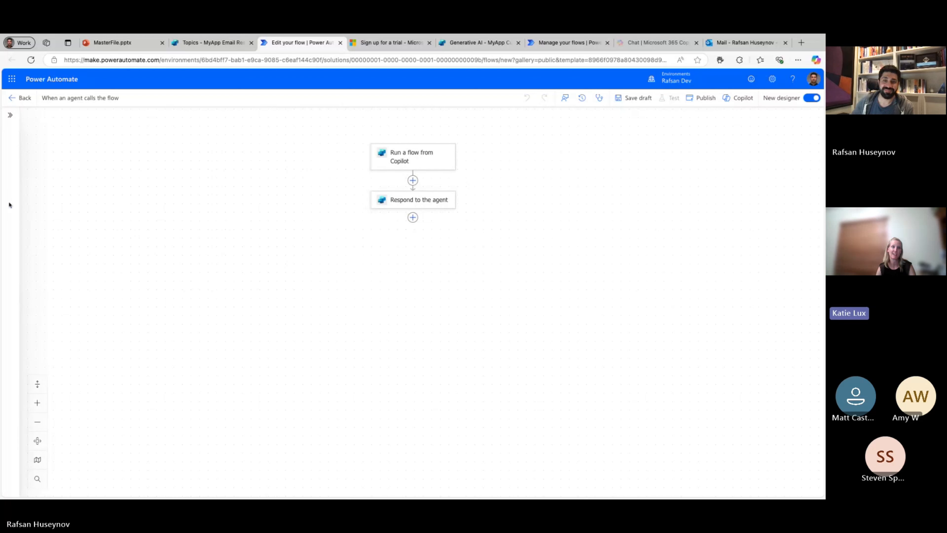
click(0, 198)
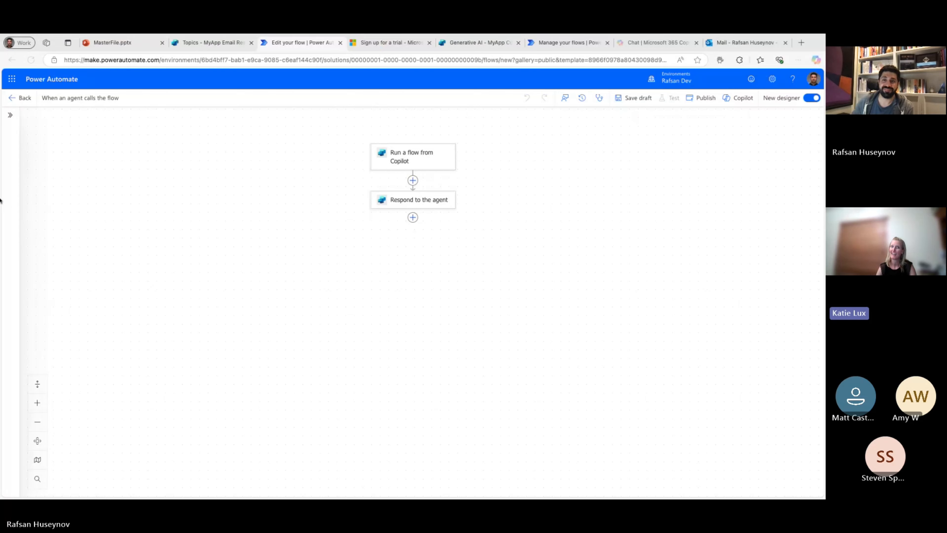